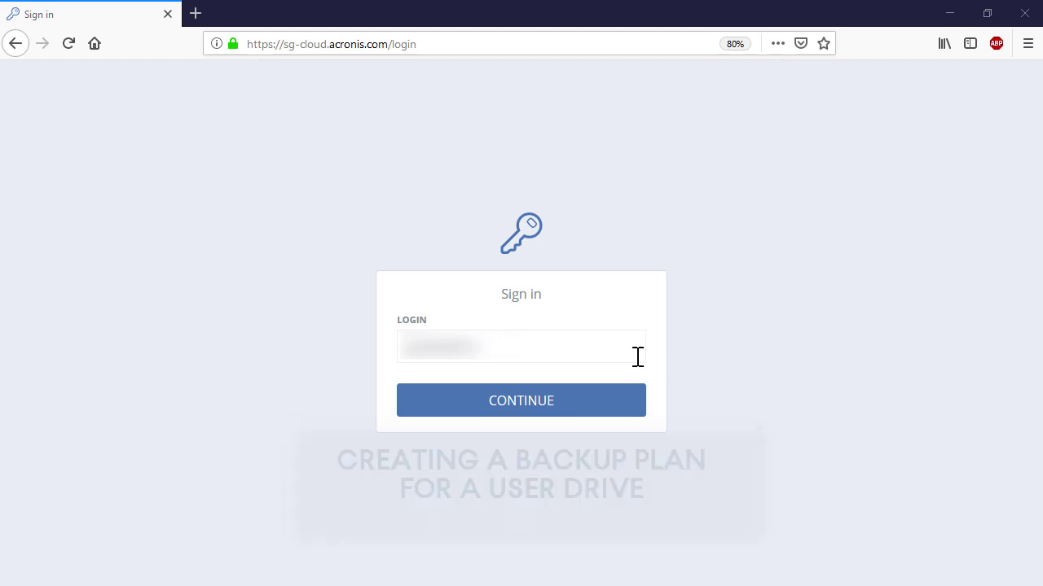
Sign in with the account password, open the Backup service, and list all G Suite users.
click(577, 402)
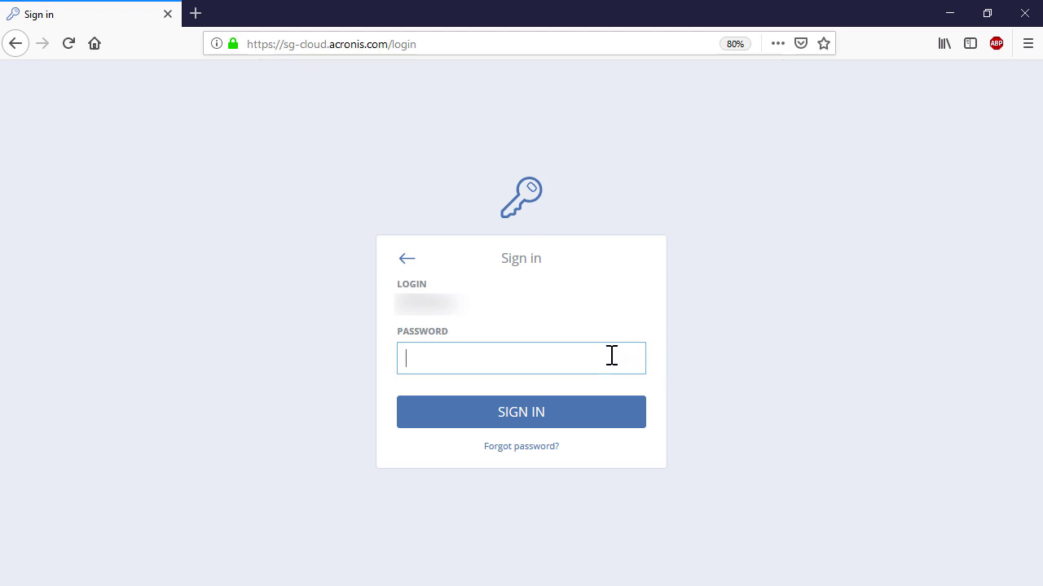
text(•••••••••)
click(593, 412)
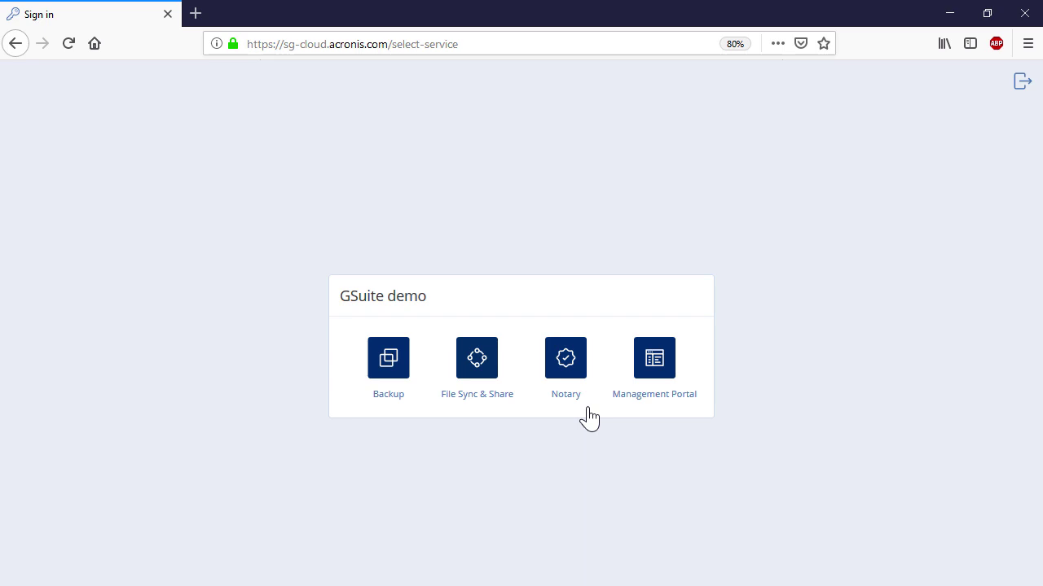
click(394, 352)
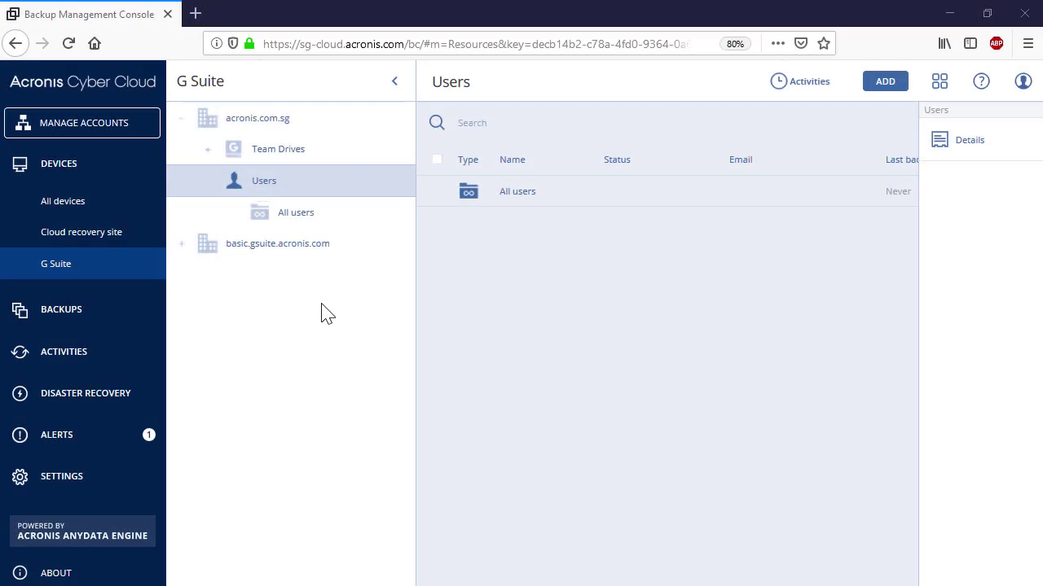
click(297, 216)
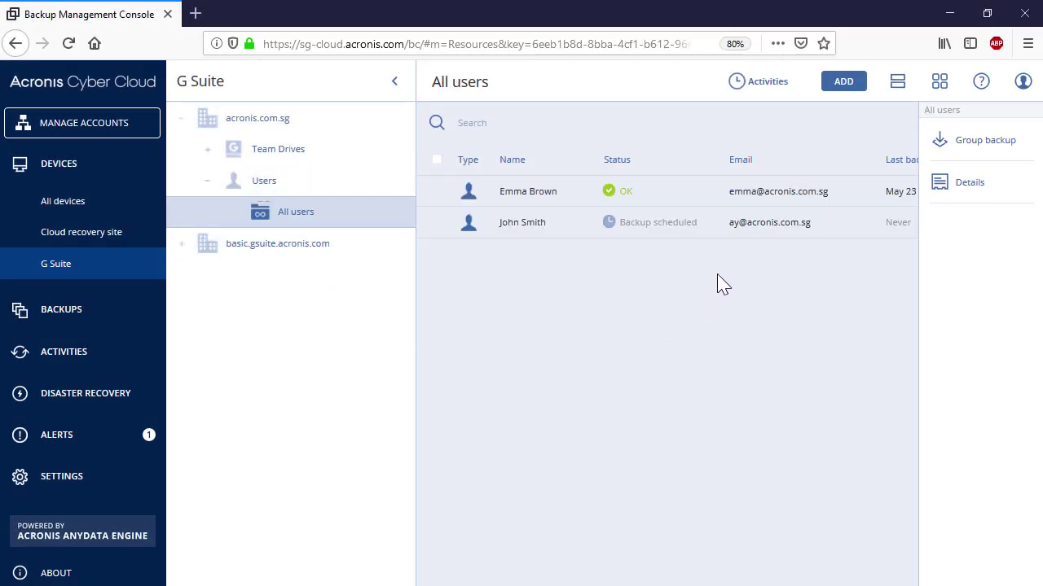
Create a new backup plan for the first user that backs up Google Drive.
click(756, 200)
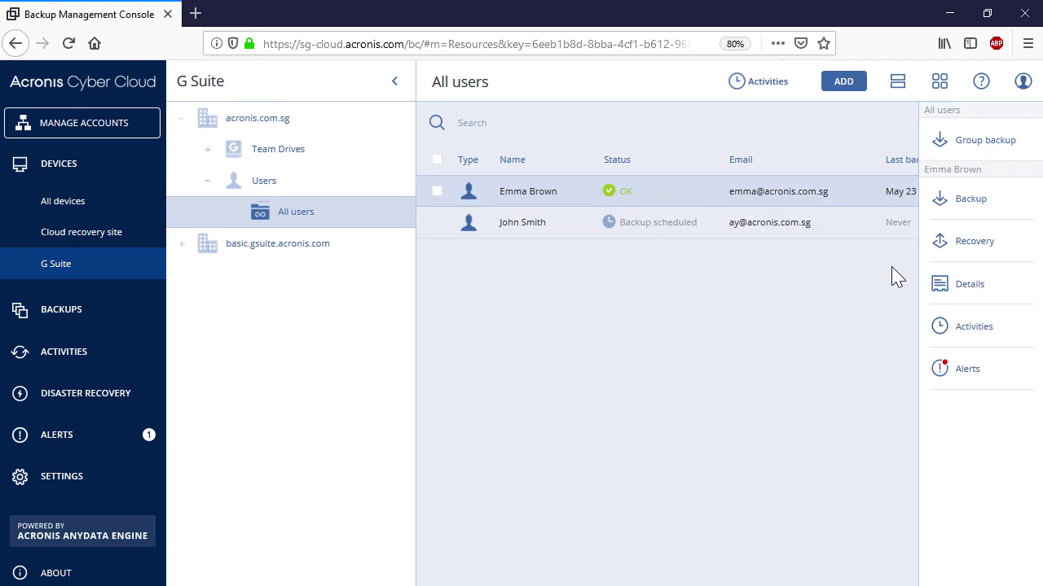
click(966, 210)
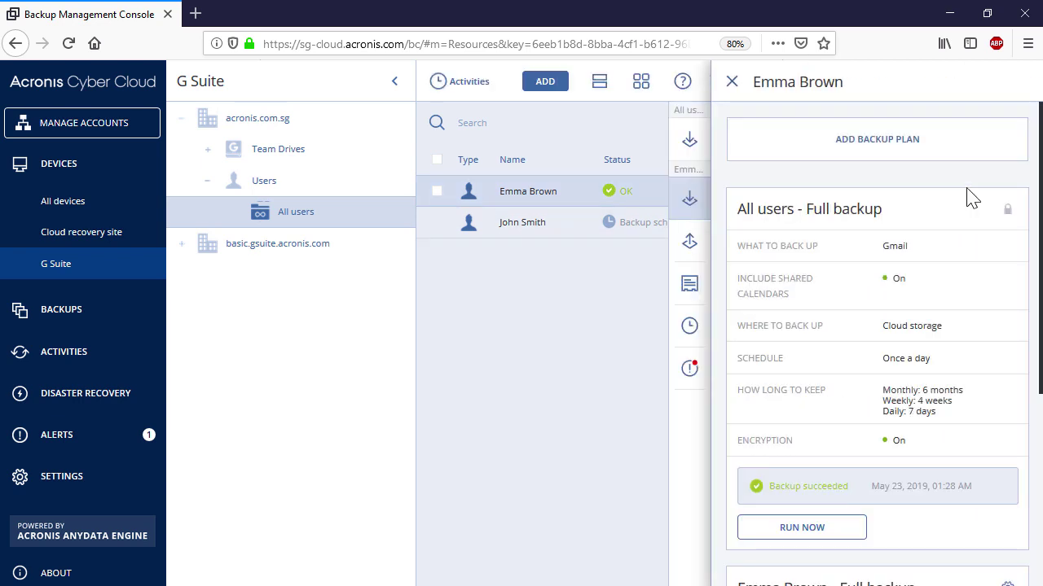
click(920, 155)
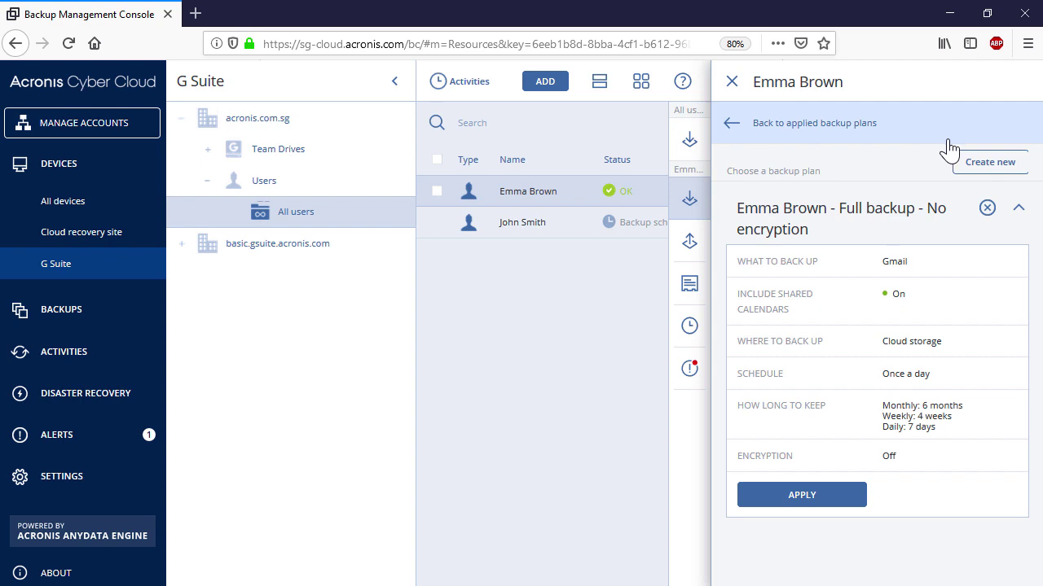
click(981, 160)
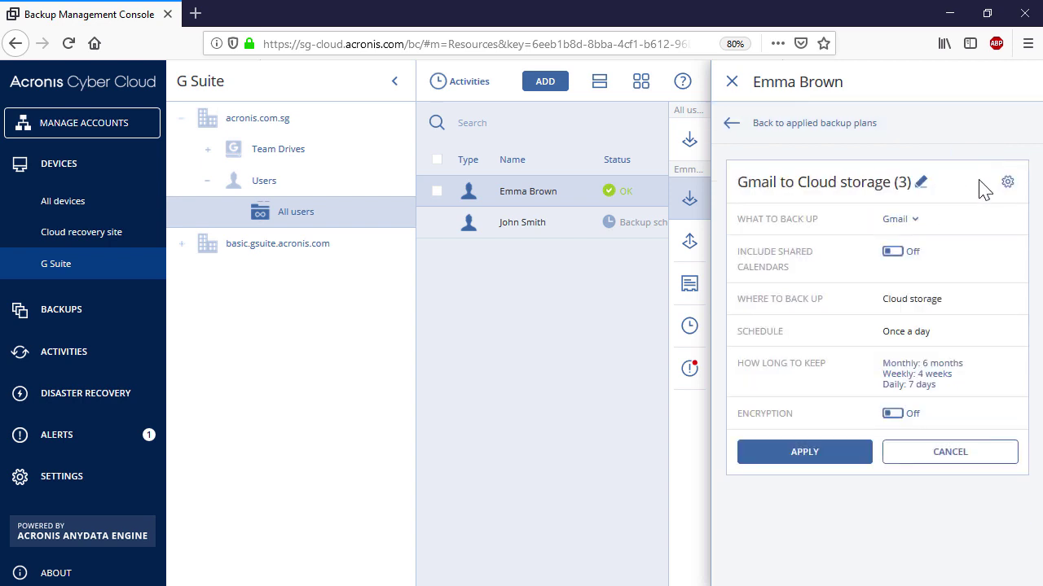
click(916, 223)
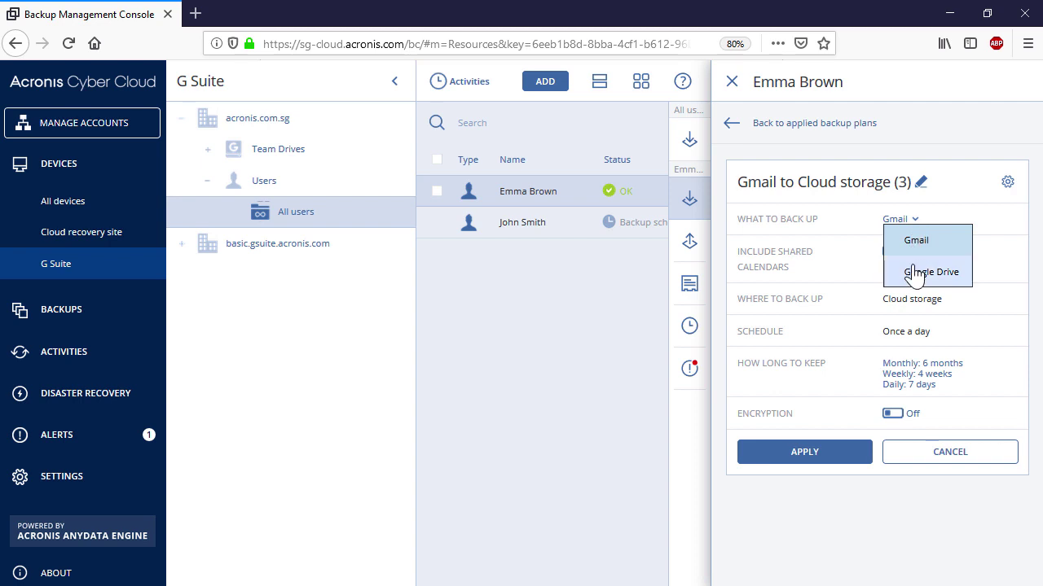
click(913, 272)
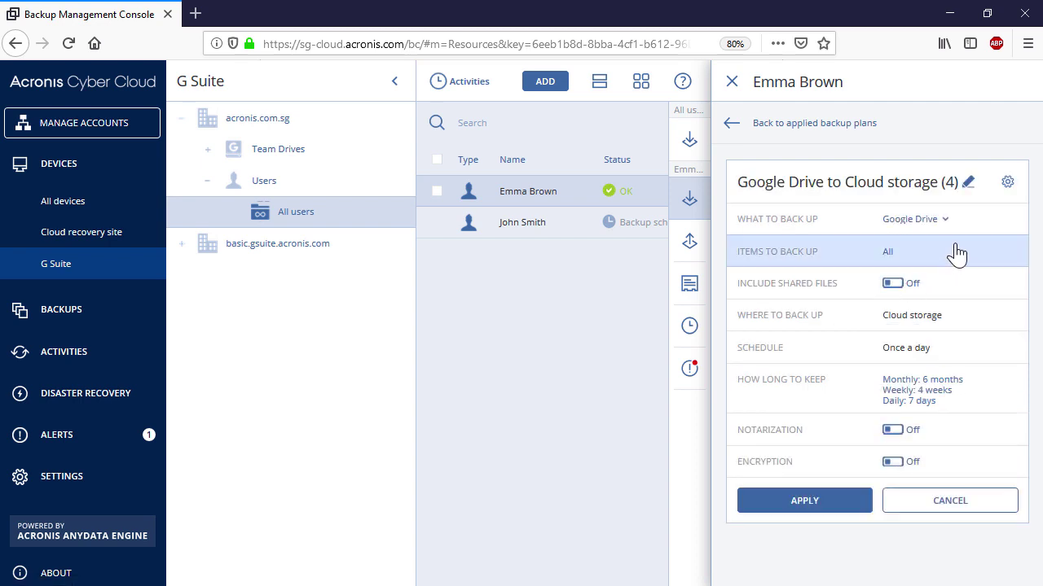
Rename the plan to the user's name followed by ' - Google Drive - Full backup'.
click(970, 184)
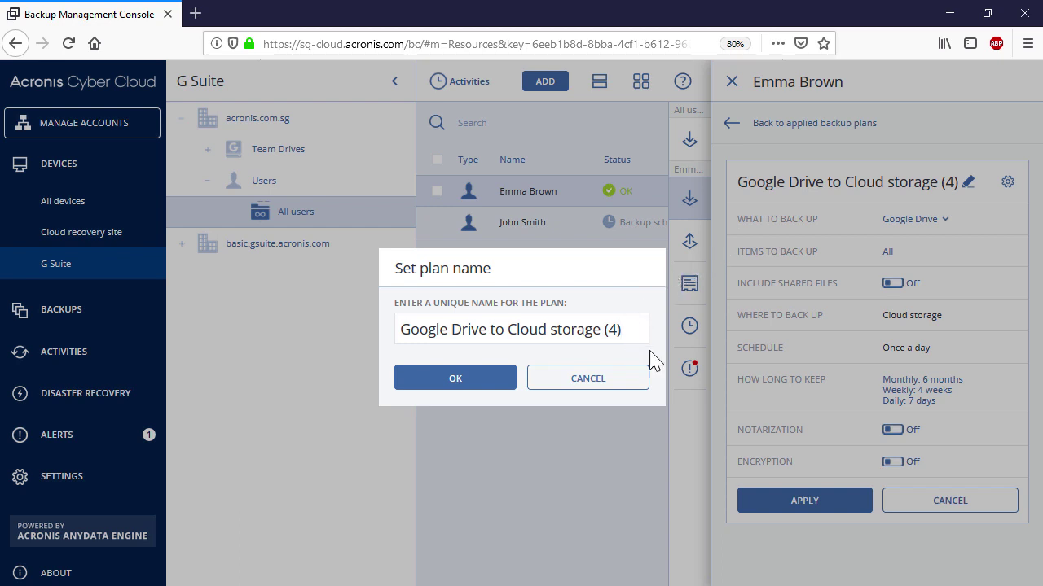
key(ctrl+a)
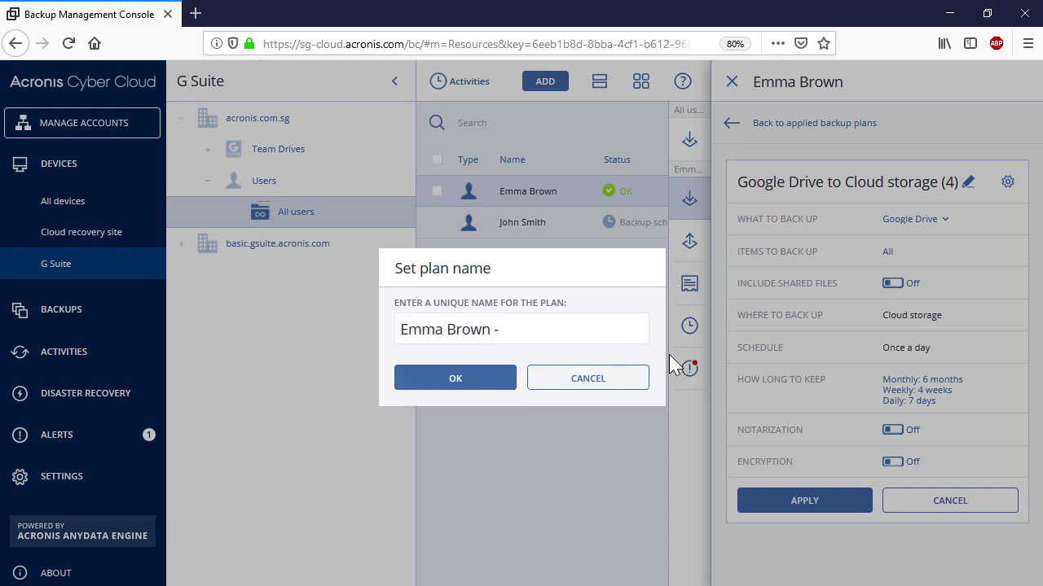
text( Google Drive - Full backup)
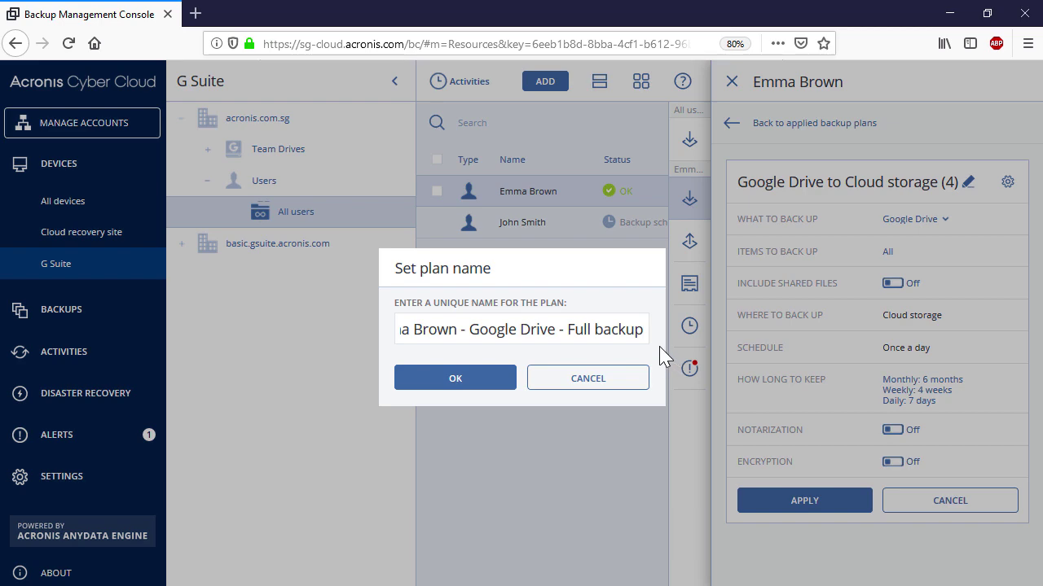
click(455, 378)
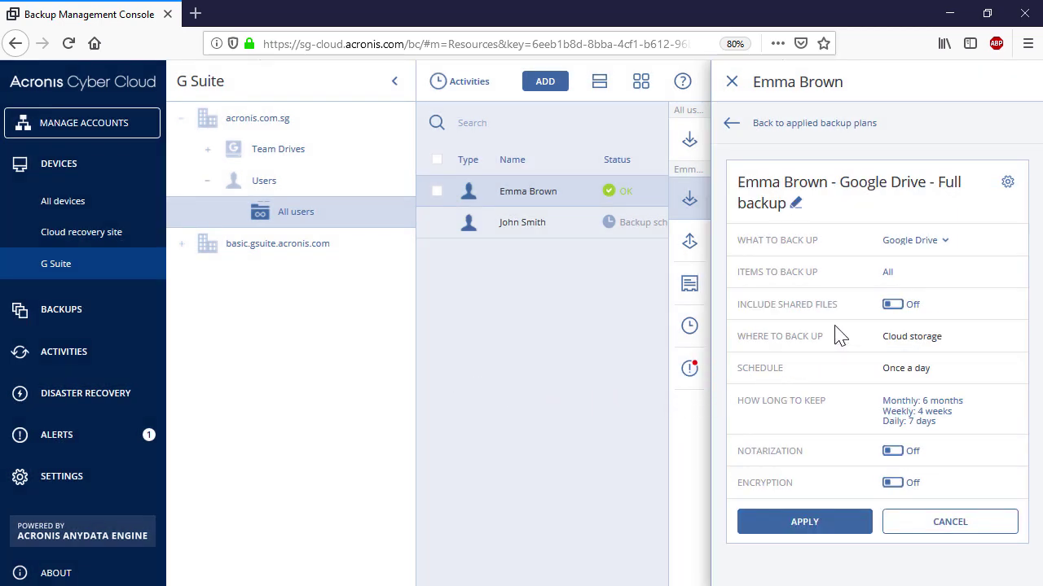
Back up all of My Drive, leaving the exclusion rules empty.
click(888, 281)
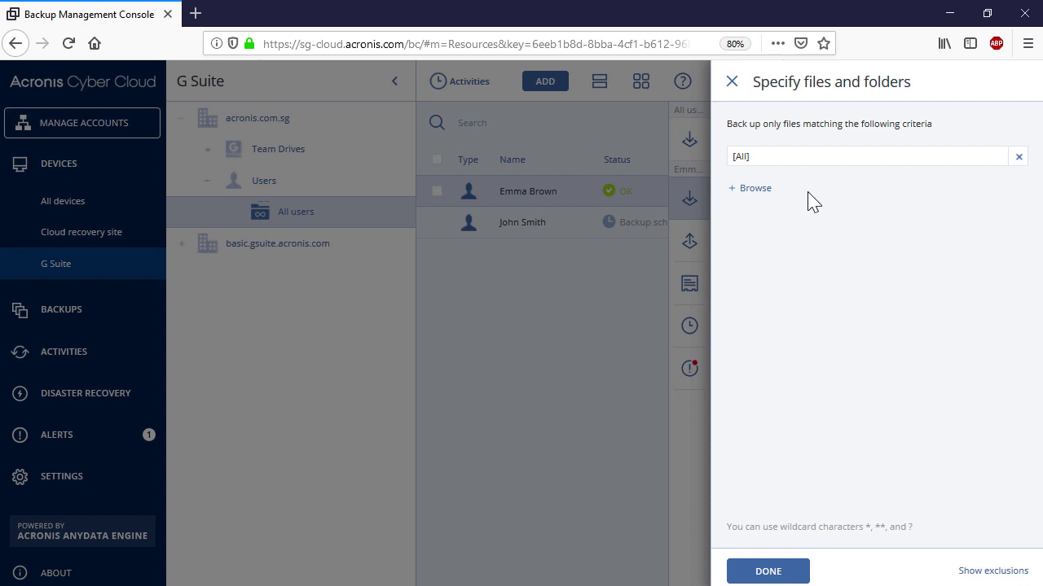
click(768, 198)
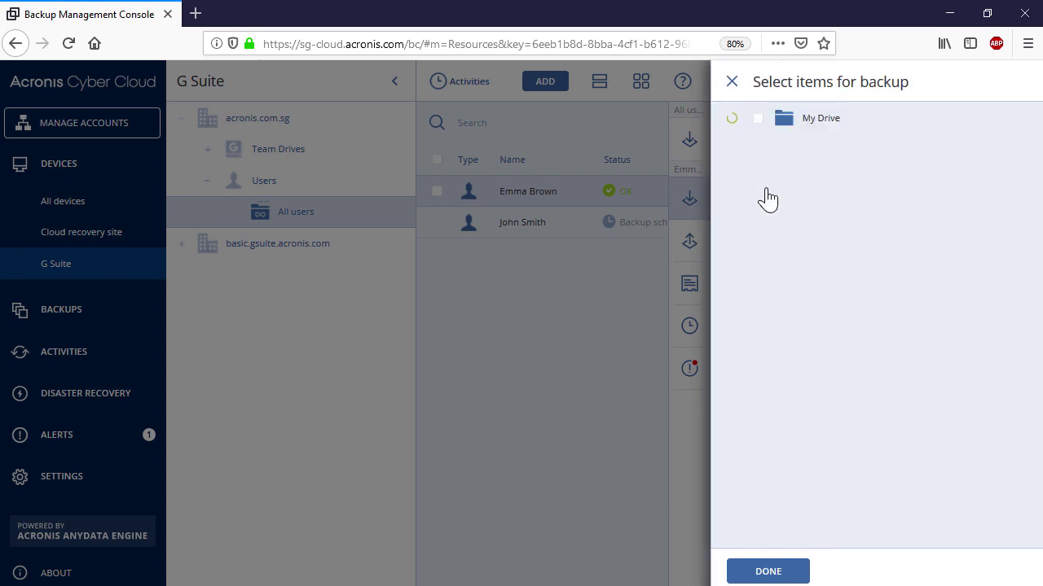
click(757, 118)
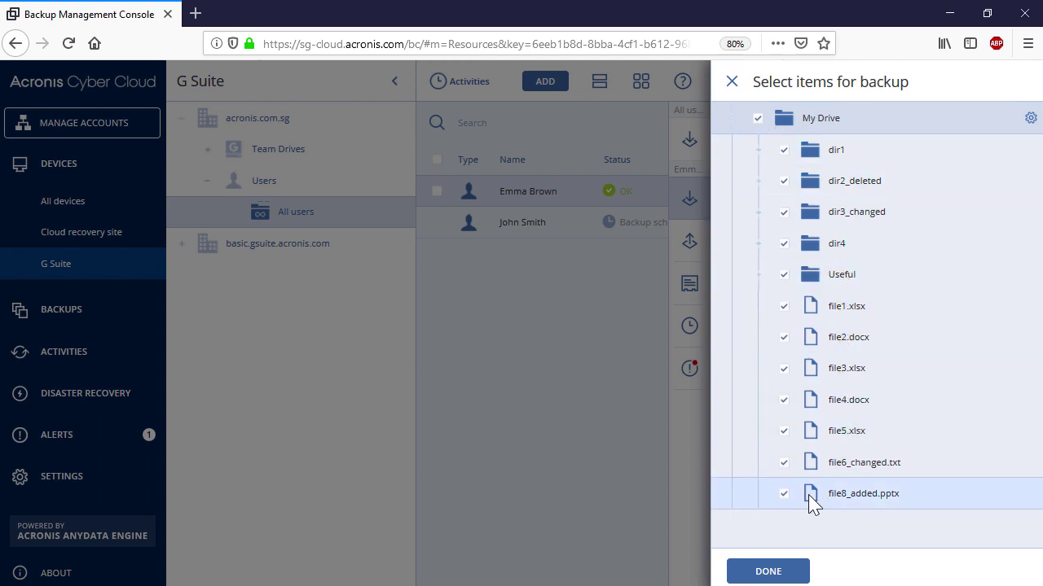
click(768, 573)
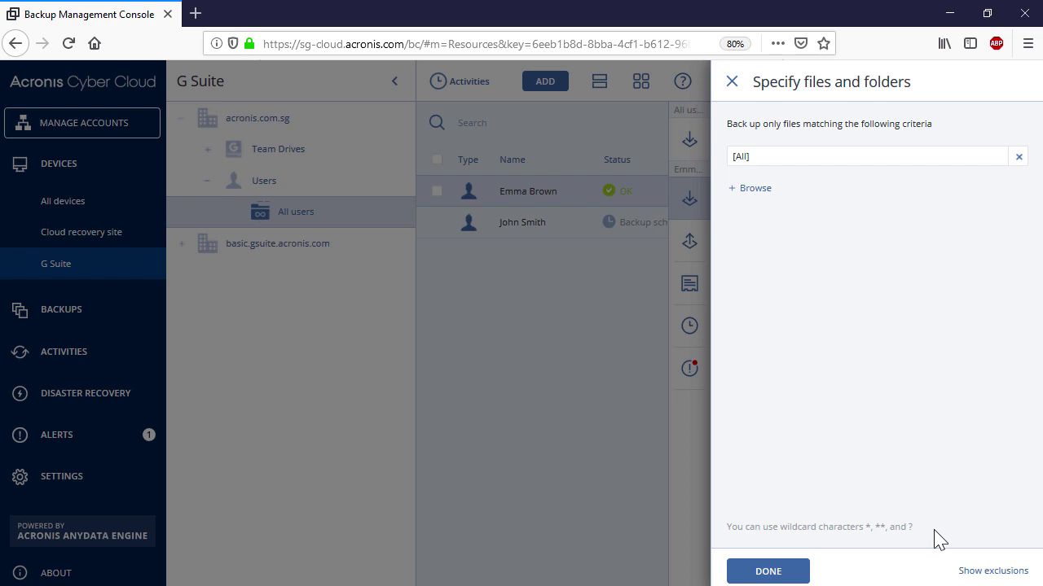
click(969, 573)
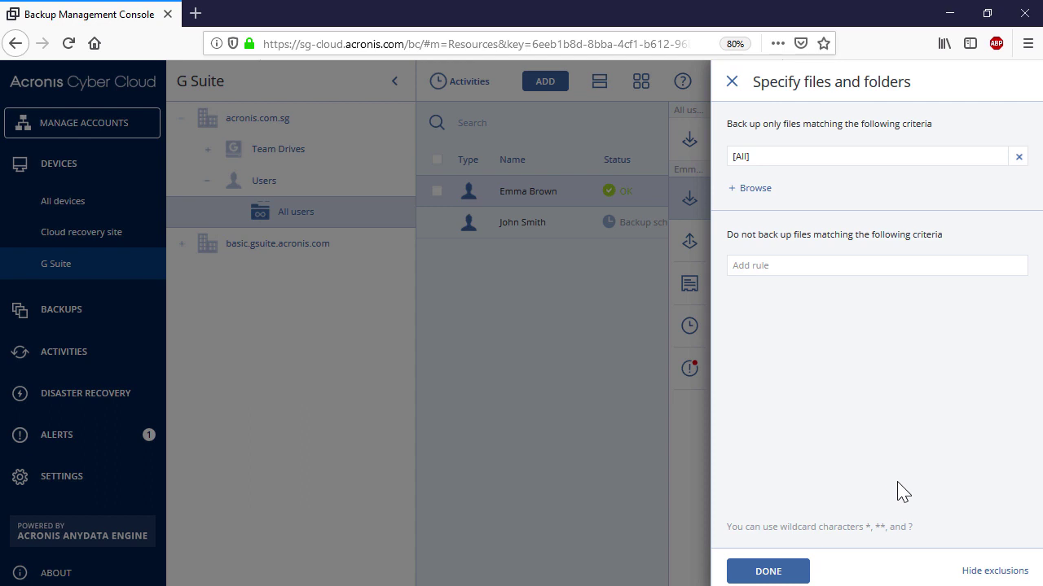
click(794, 570)
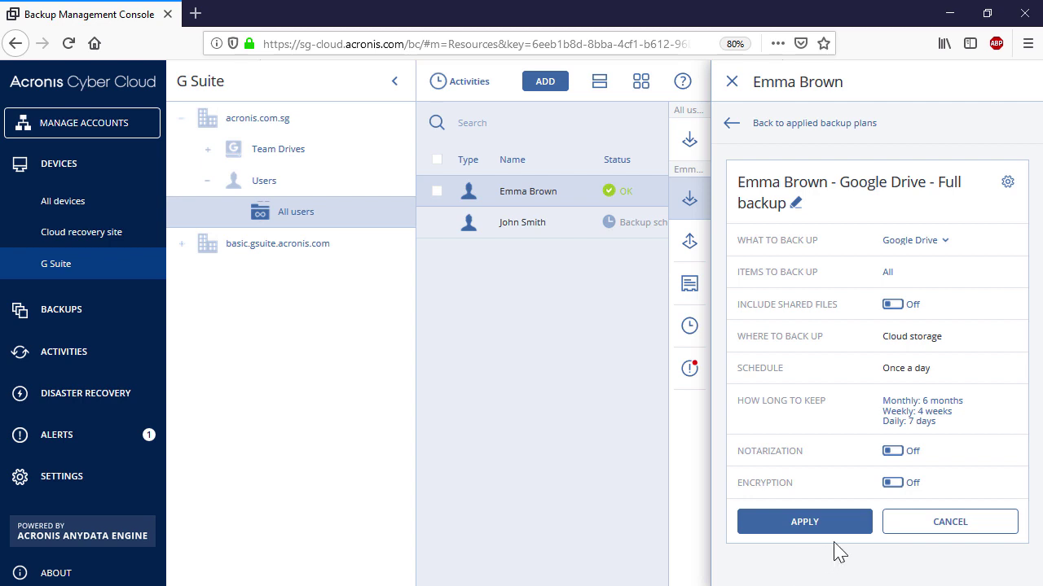
Include shared files and keep backups by age: monthly 6 months, weekly 4 weeks, daily 7 days.
click(893, 306)
click(929, 417)
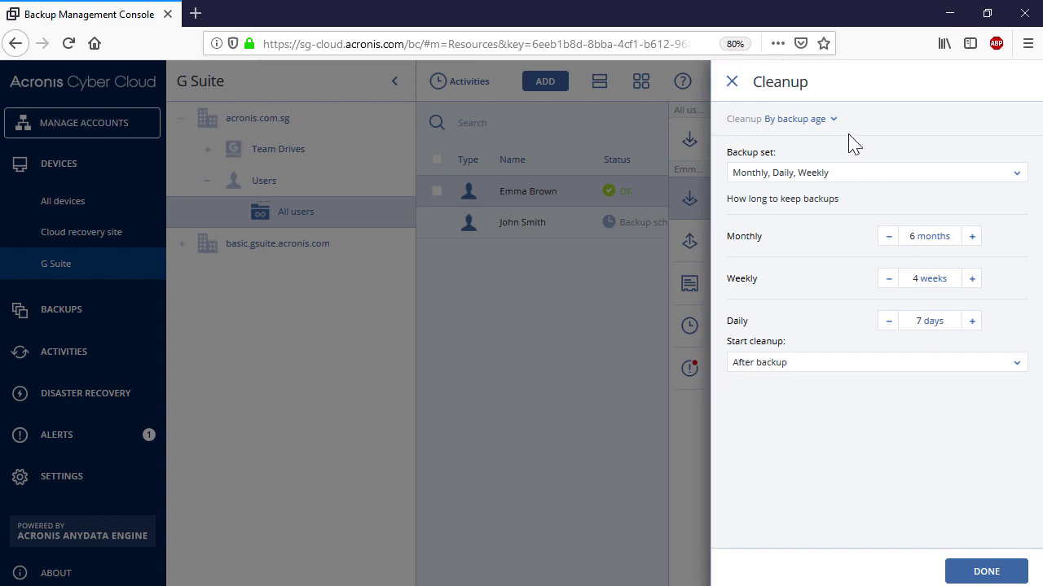
click(832, 120)
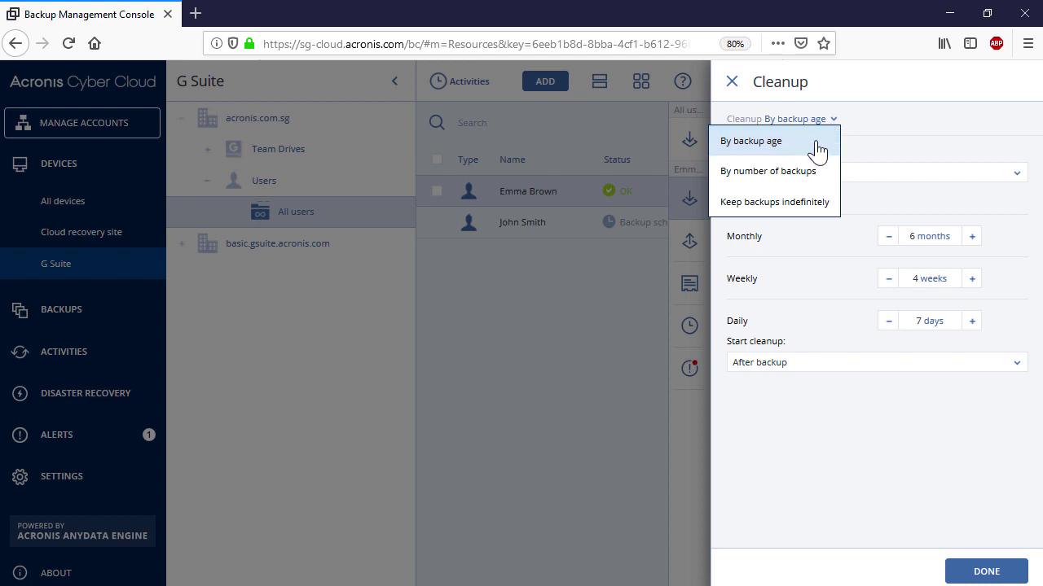
click(817, 146)
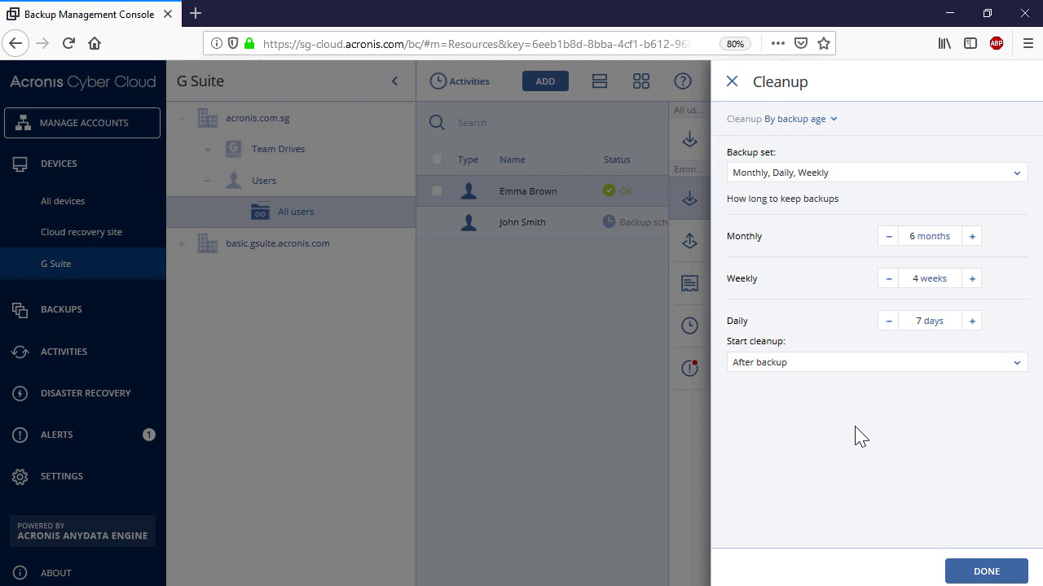
click(977, 571)
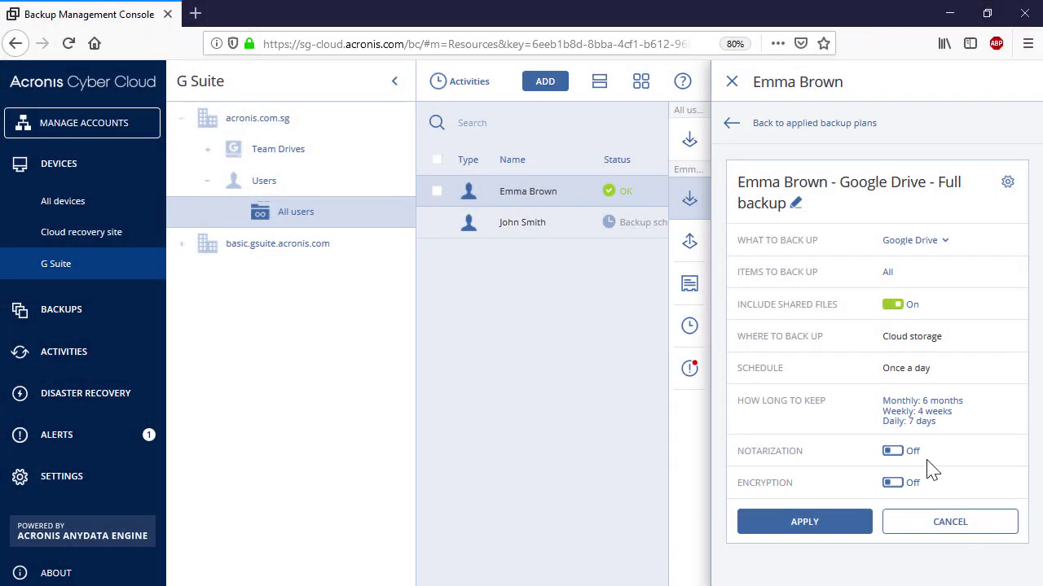
Turn on notarization, apply the plan, and run the Google Drive full backup now.
click(896, 456)
click(811, 525)
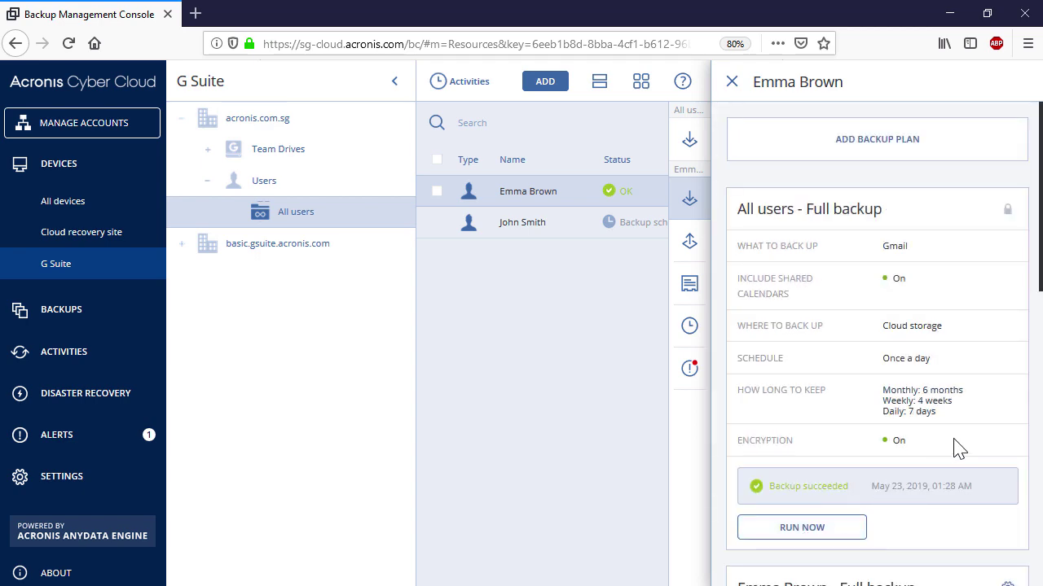
drag(1040, 291, 1028, 574)
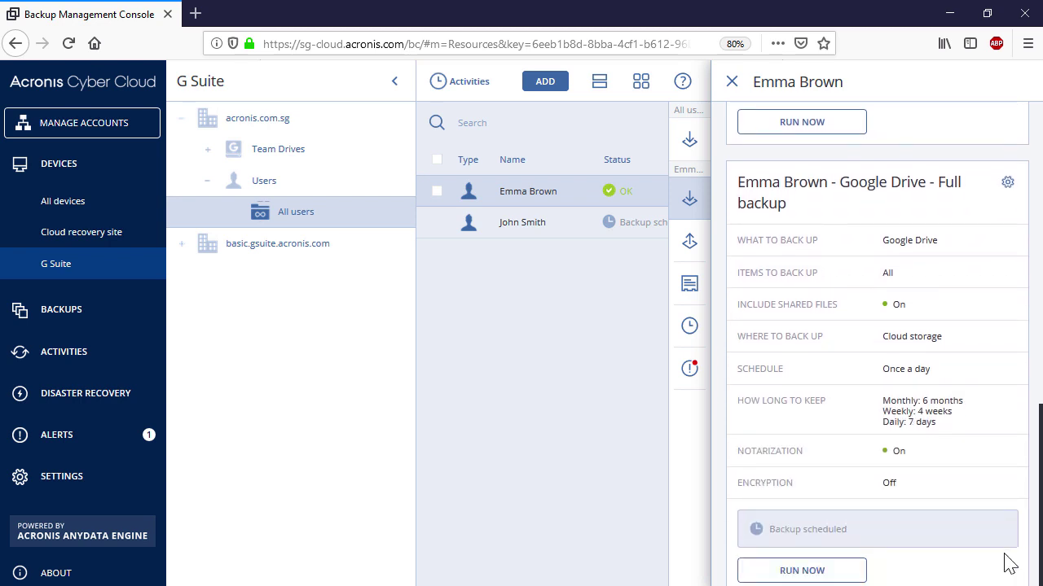
click(821, 572)
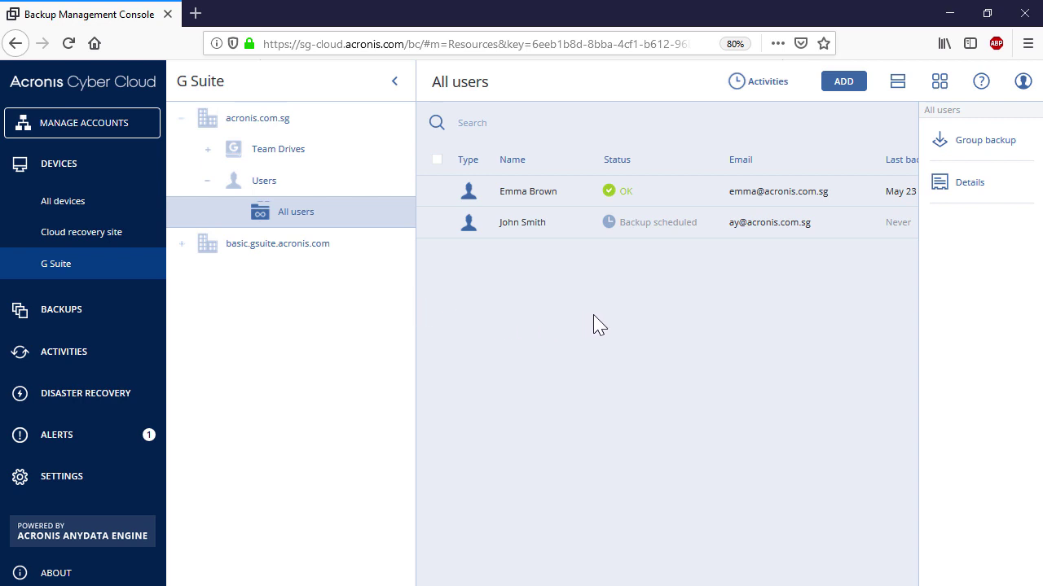
Create a new group backup plan for all users that backs up Google Drive.
click(947, 145)
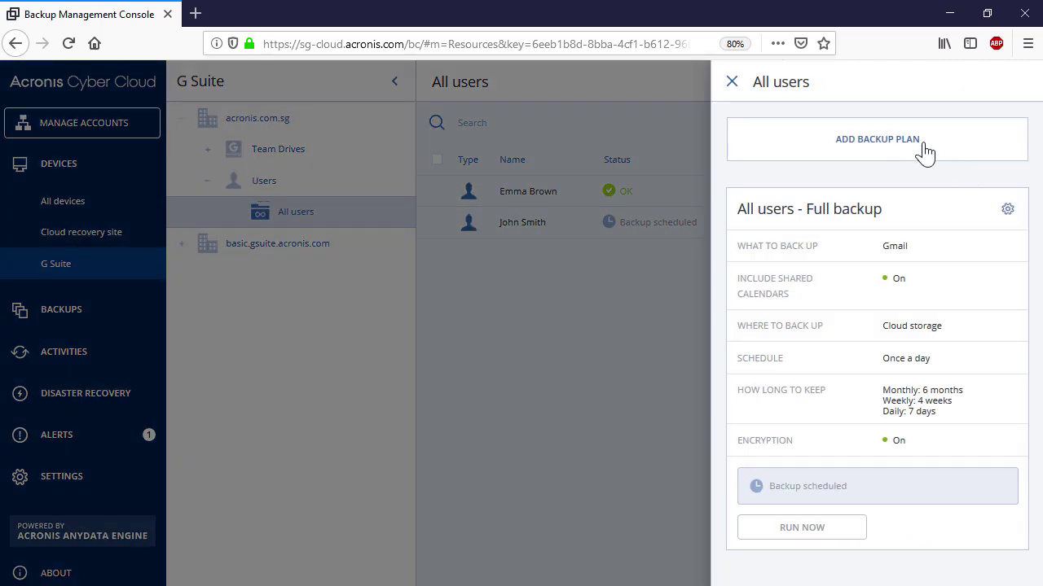
click(911, 140)
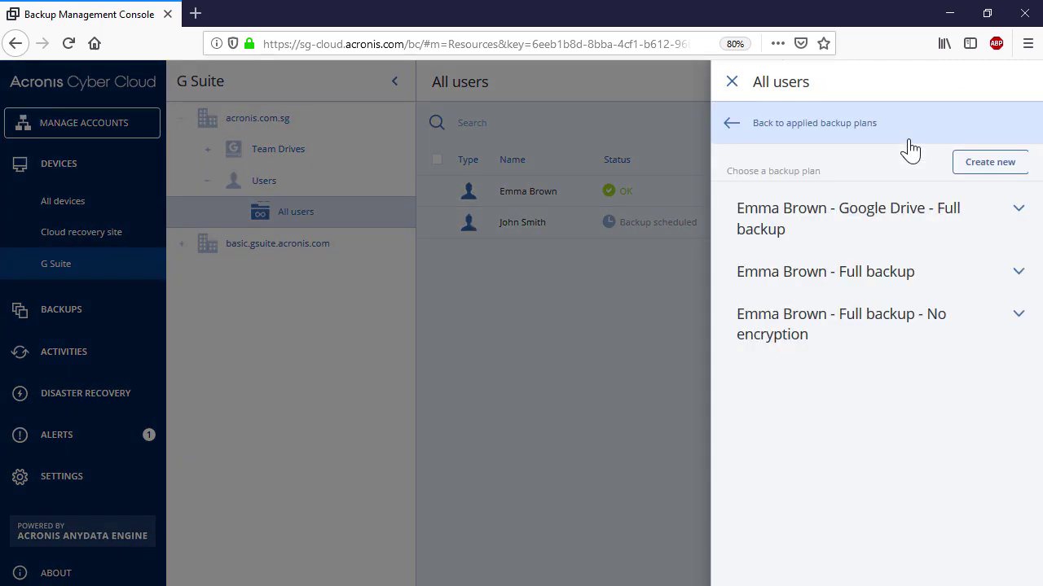
click(975, 166)
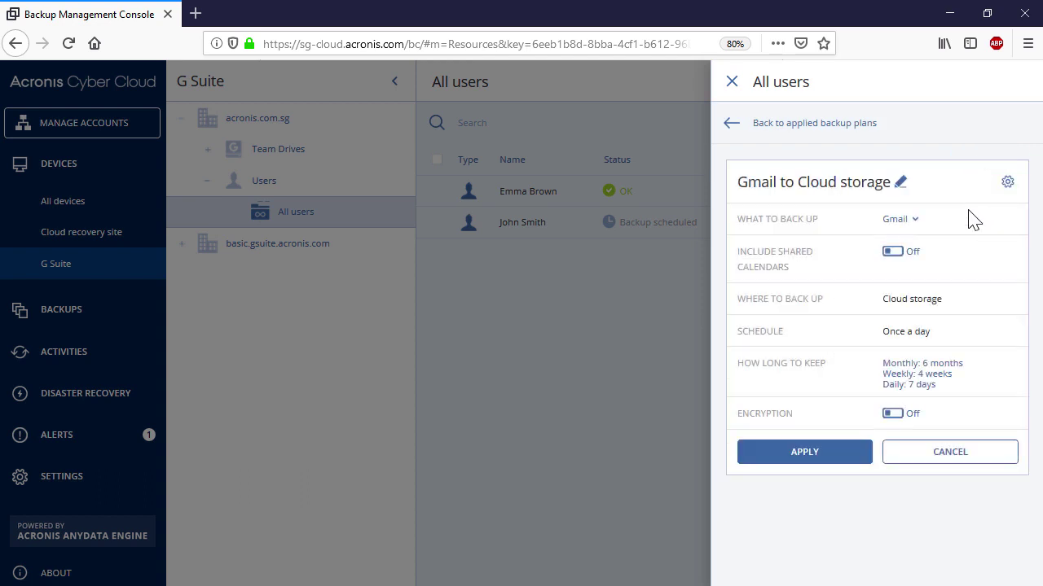
click(913, 220)
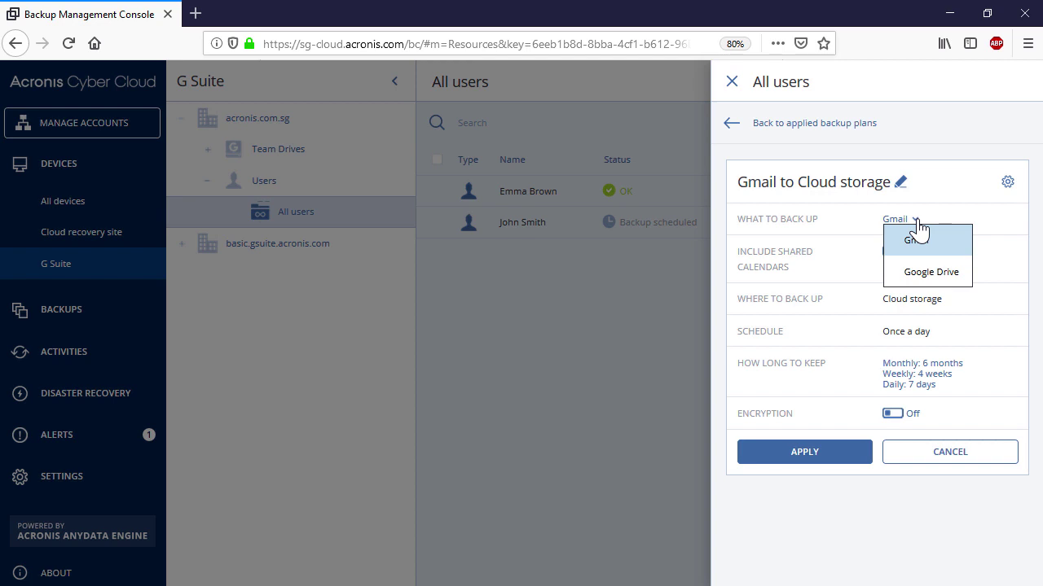
click(917, 272)
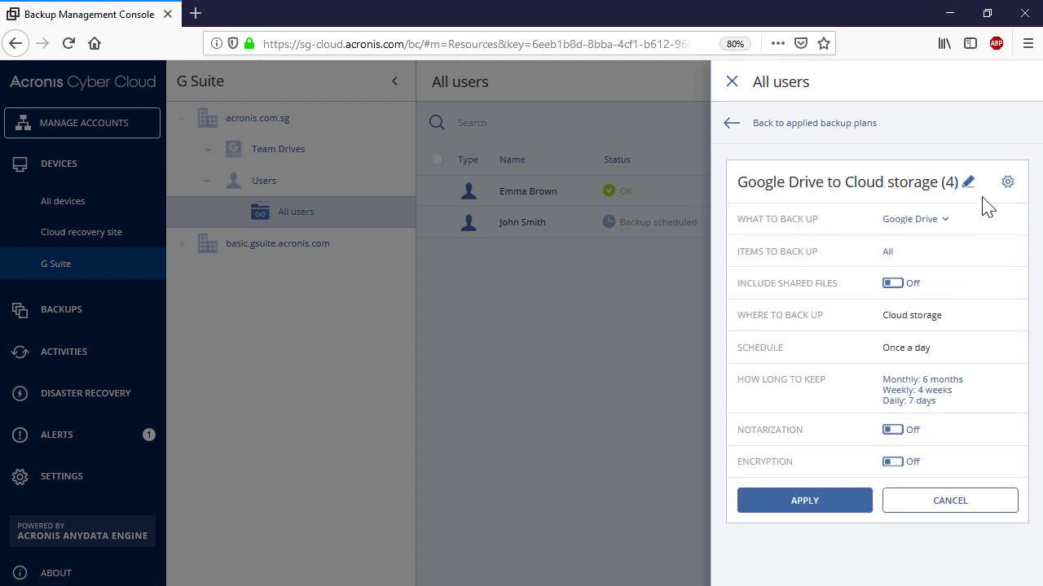
Rename the group plan to 'All users - Google Drives'.
click(968, 182)
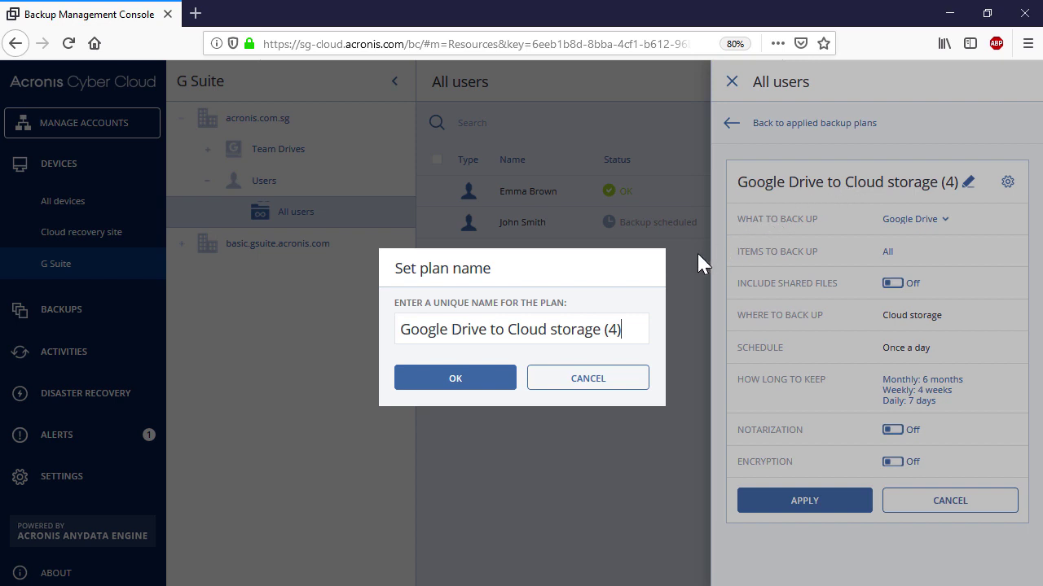
key(ctrl+a)
text(Go)
key(BackSpace)
key(BackSpace)
text(All users - Google Drives)
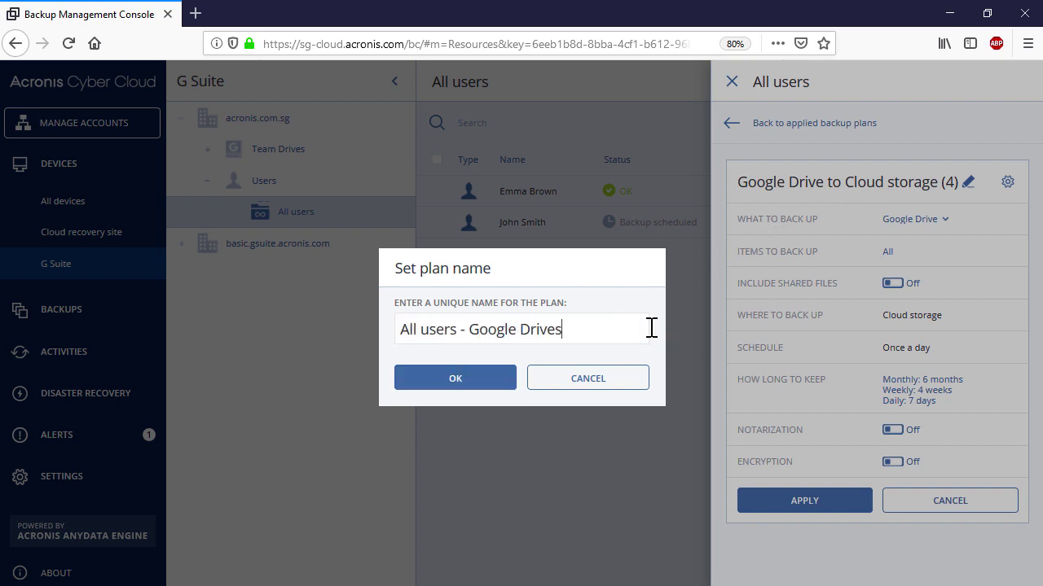
click(480, 376)
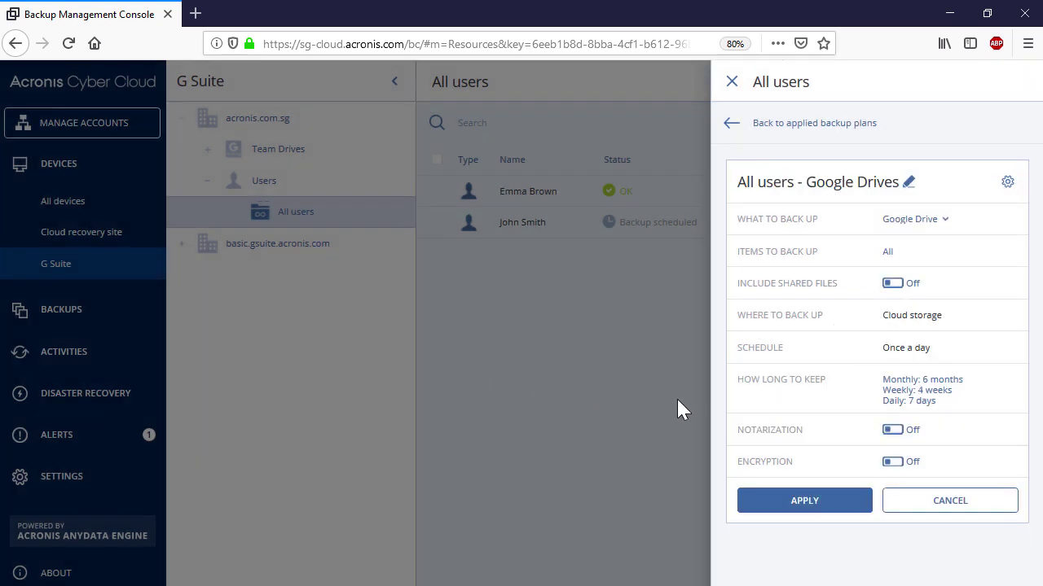
Include shared files, keep retention by backup age, and apply the 'All users - Google Drives' plan.
click(900, 293)
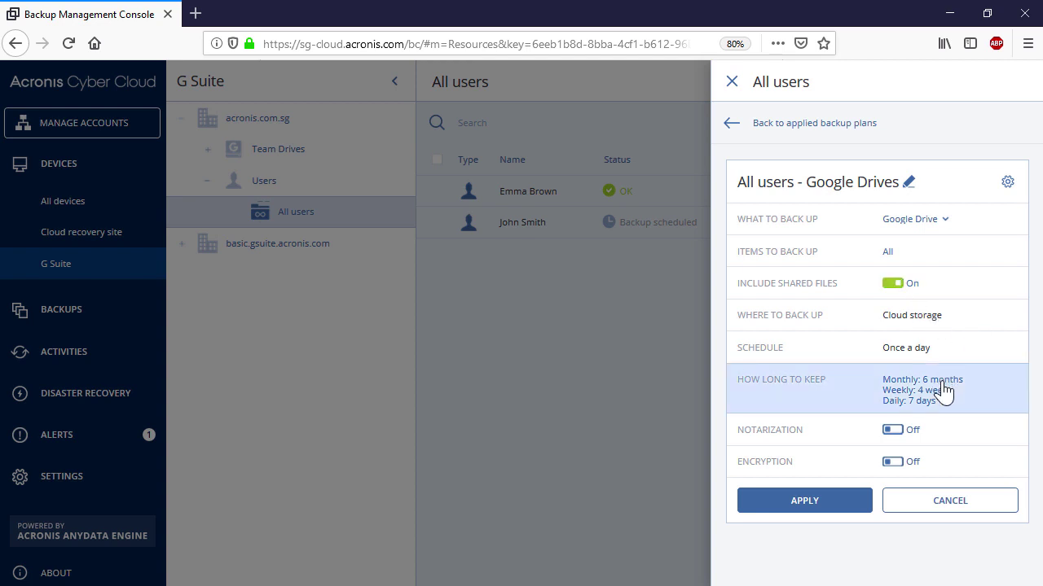
click(945, 389)
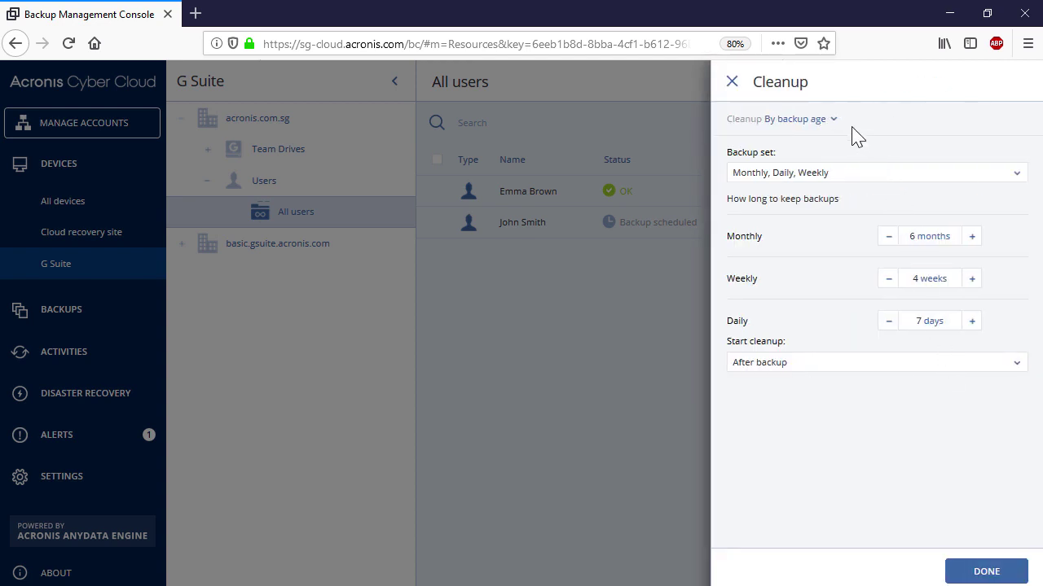
click(829, 122)
click(819, 146)
click(963, 578)
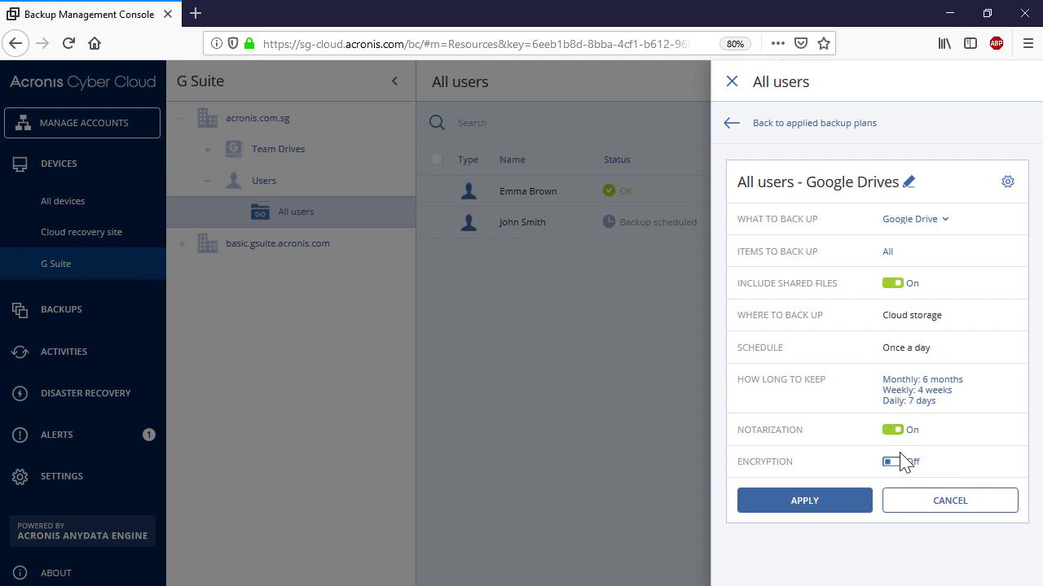
click(842, 504)
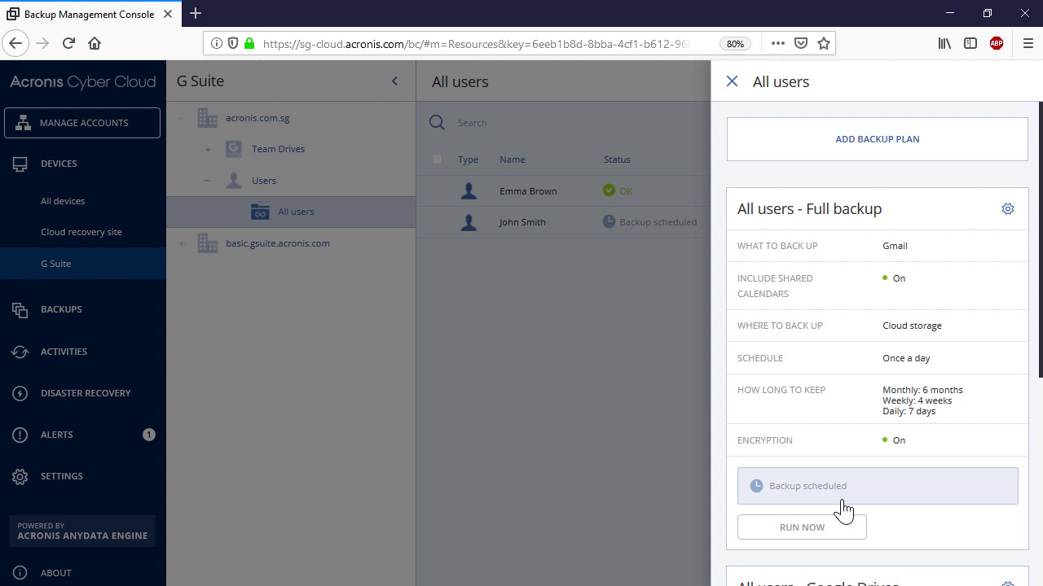
Scroll the All users panel to check the new 'All users - Google Drives' plan.
drag(1038, 363, 1033, 580)
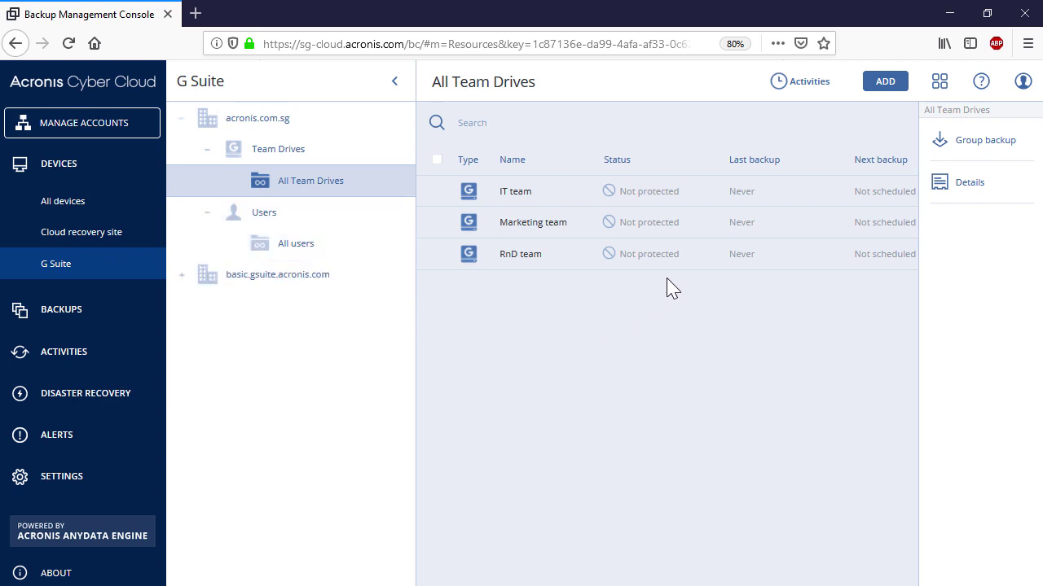
Create a new backup plan for the IT team drive named 'IT team - Google Drive - Full backup'.
click(714, 201)
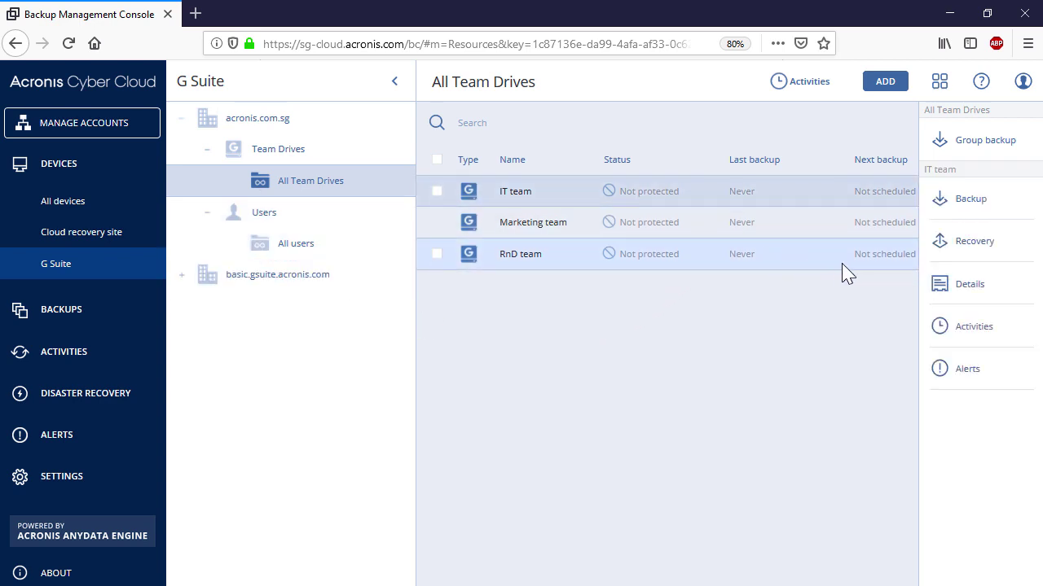
click(950, 205)
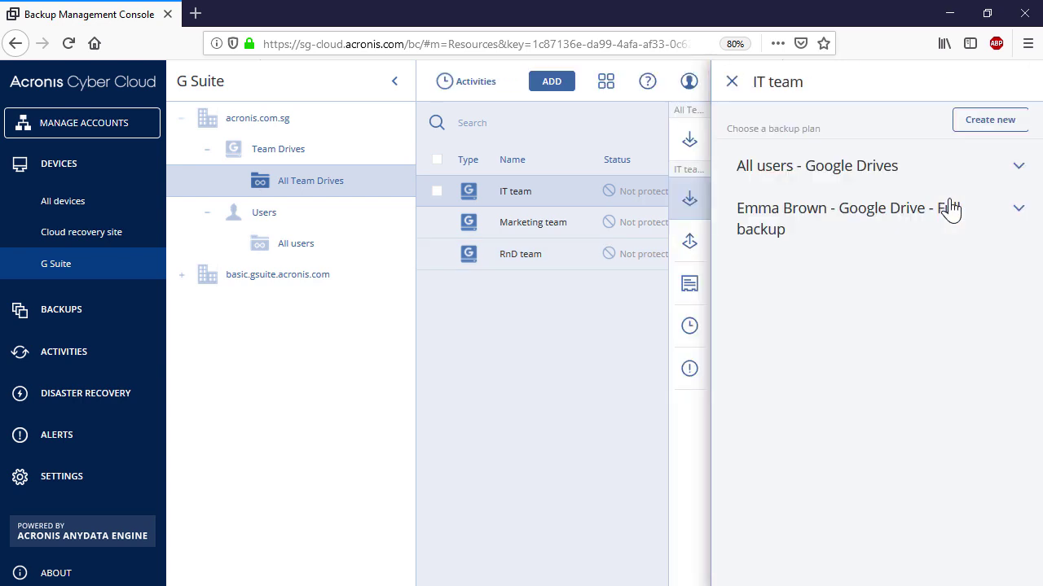
click(992, 124)
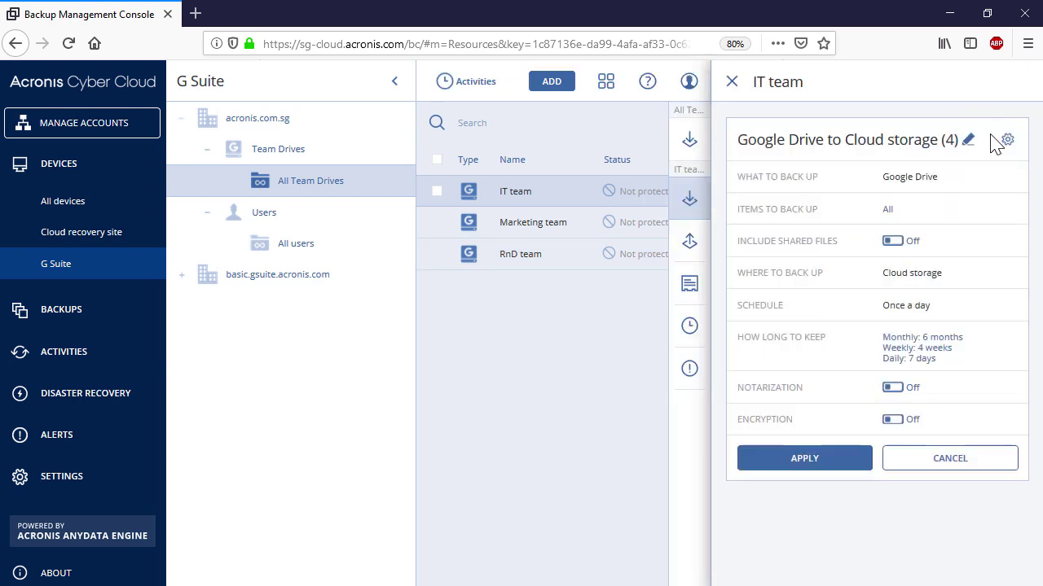
click(967, 139)
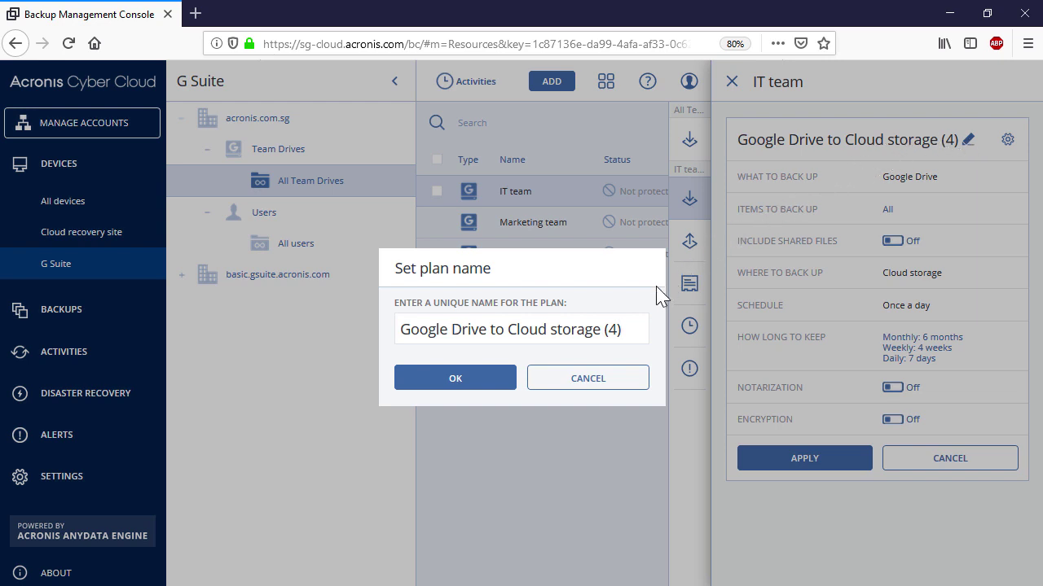
key(BackSpace)
key(BackSpace)
key(BackSpace)
key(BackSpace)
key(BackSpace)
key(BackSpace)
key(BackSpace)
key(BackSpace)
key(BackSpace)
key(BackSpace)
key(BackSpace)
key(BackSpace)
key(BackSpace)
key(BackSpace)
key(BackSpace)
key(BackSpace)
key(BackSpace)
key(BackSpace)
key(BackSpace)
key(BackSpace)
text(IT team - Google Drive - Full backup)
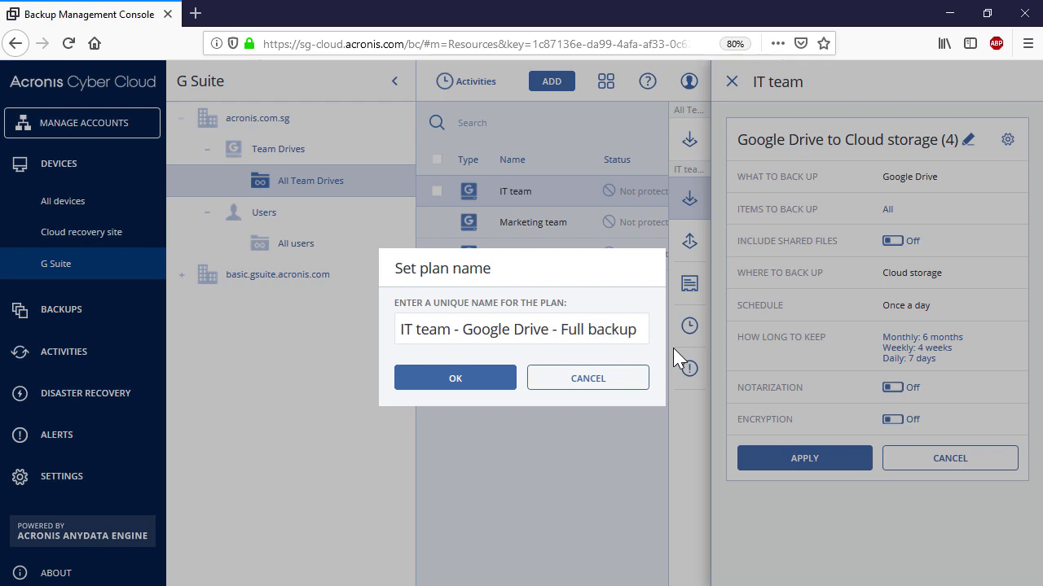
click(453, 377)
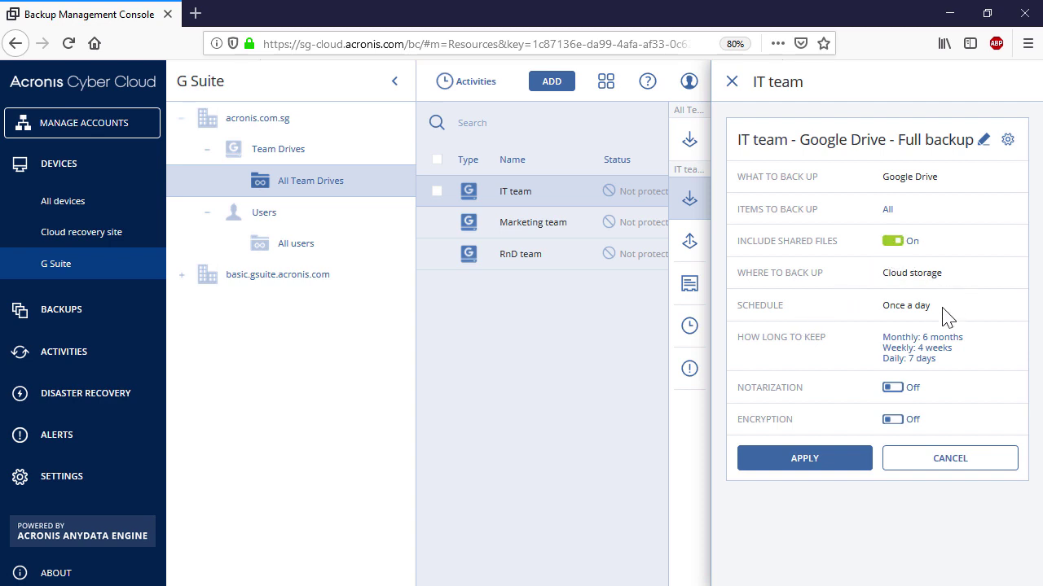
Keep the IT team plan's retention set to By backup age.
click(926, 359)
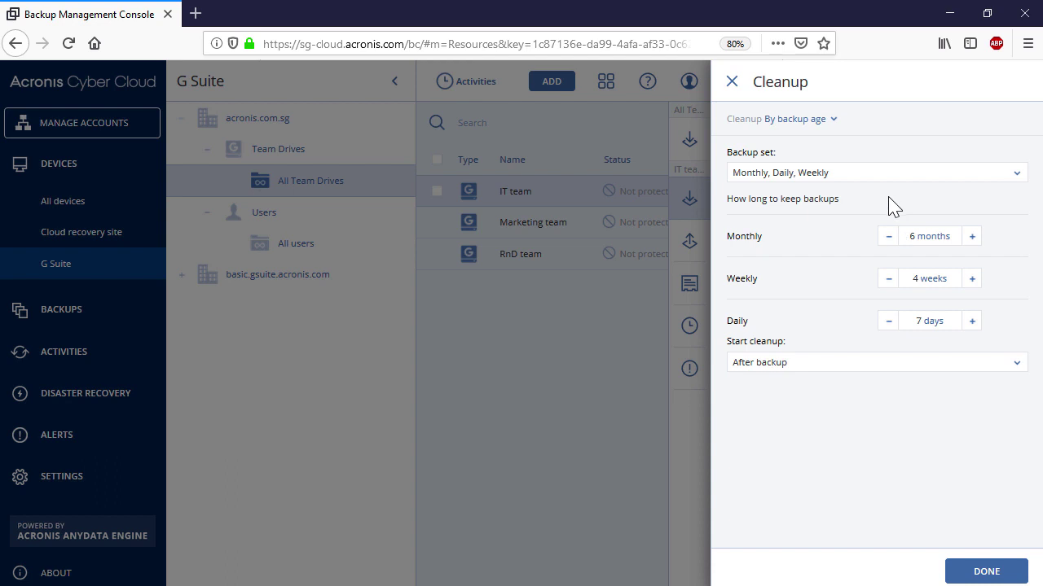
click(818, 123)
click(807, 143)
click(955, 571)
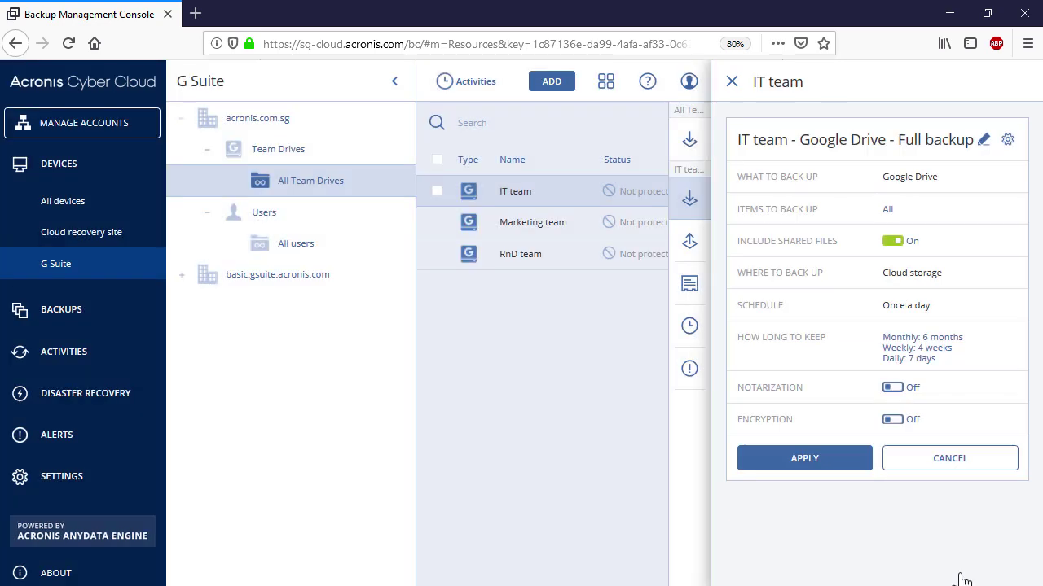
Enable AES 256 encryption with a password and apply the IT team plan.
click(893, 420)
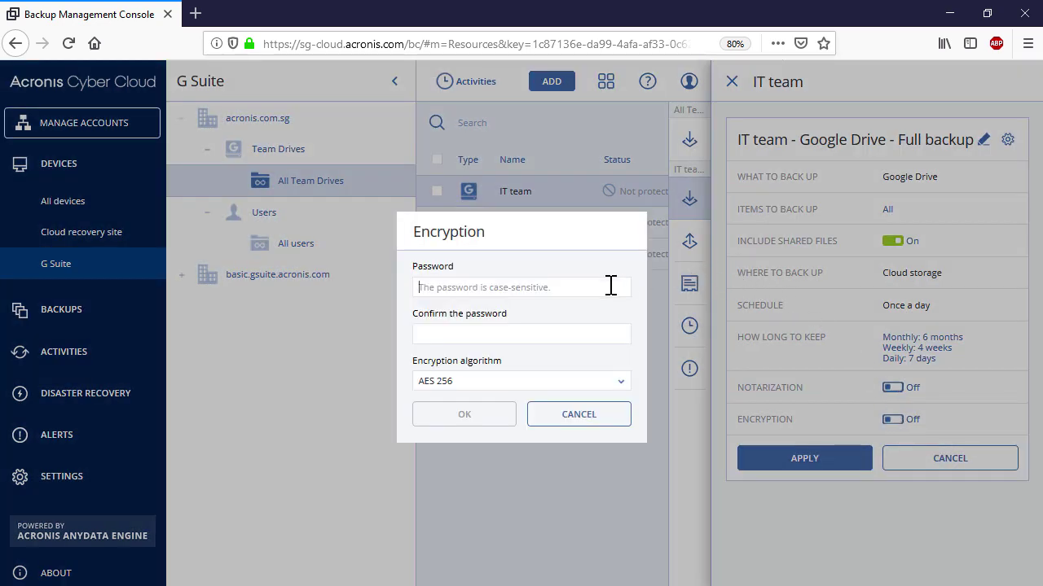
text(************)
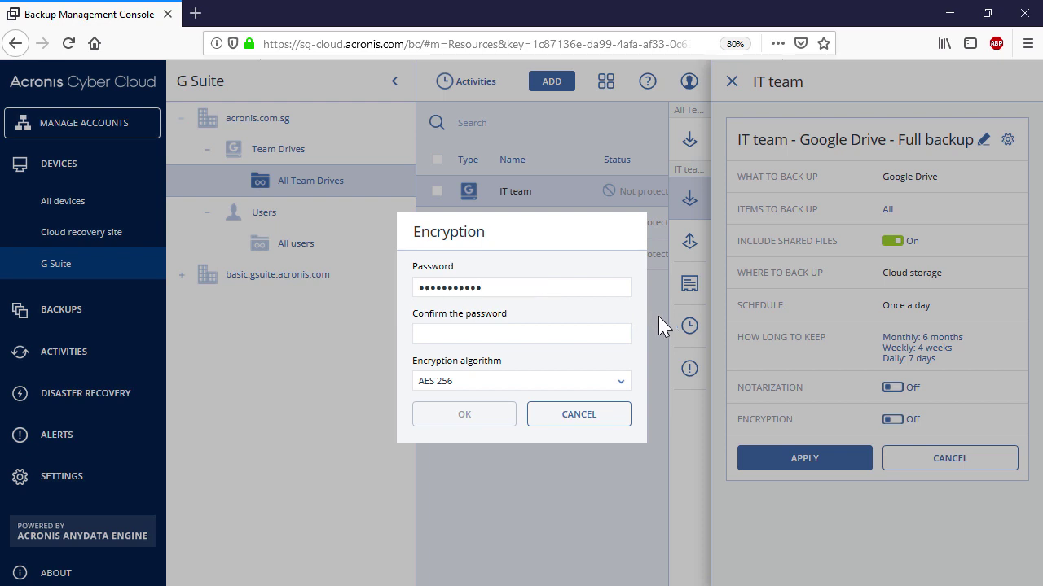
click(627, 340)
text(************)
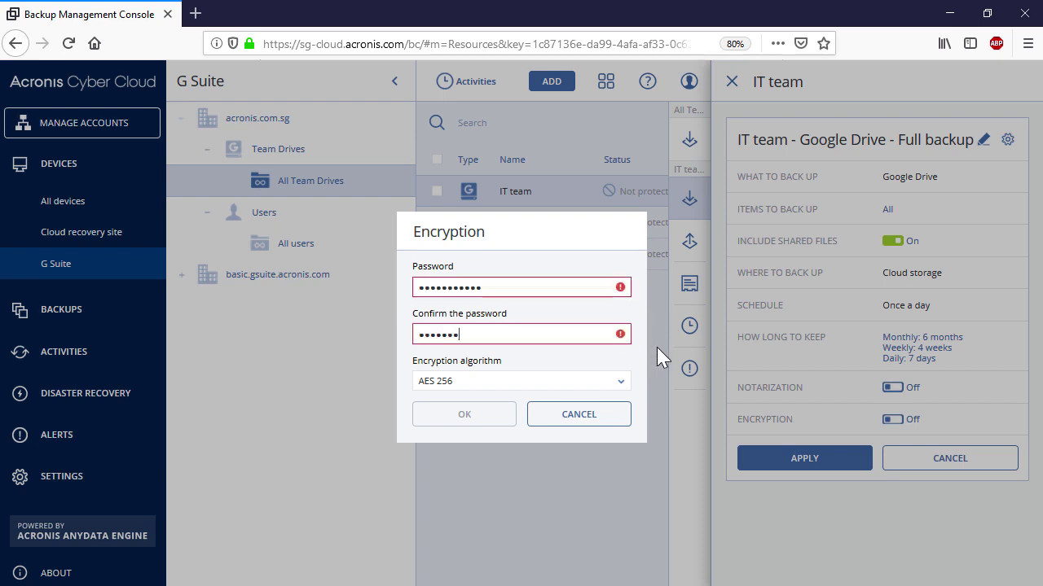
click(623, 381)
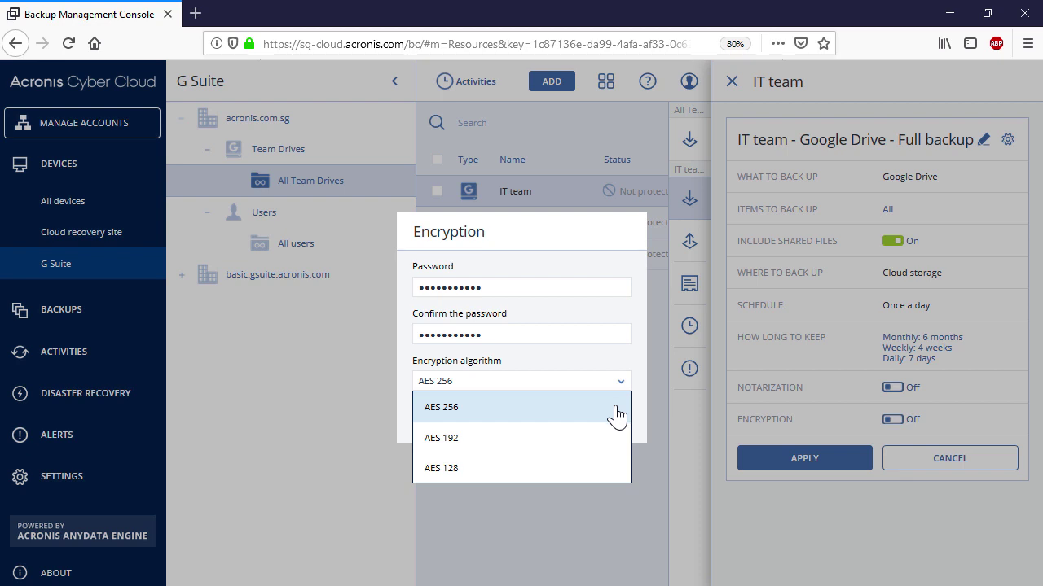
click(612, 411)
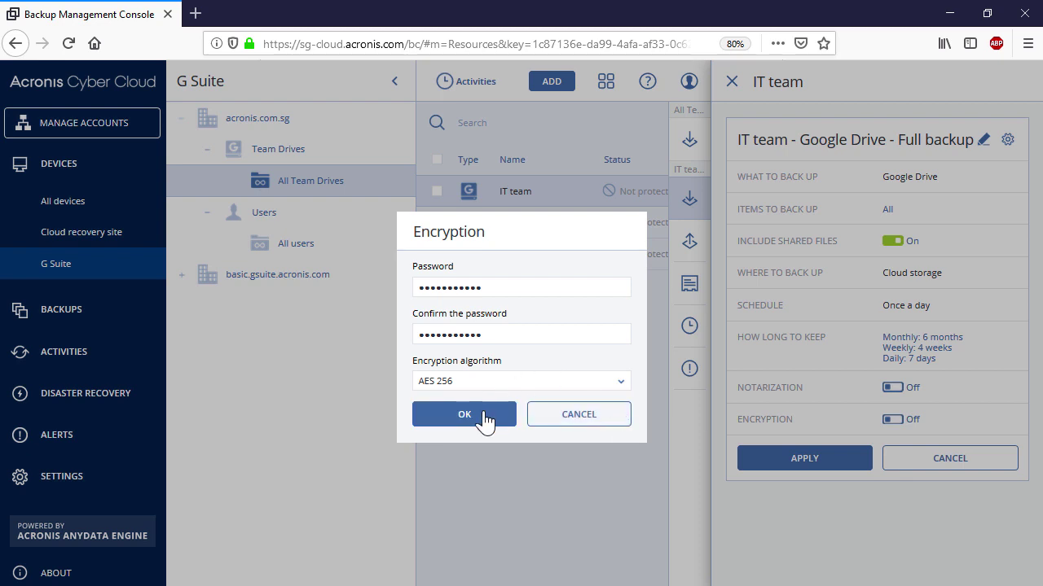
click(481, 415)
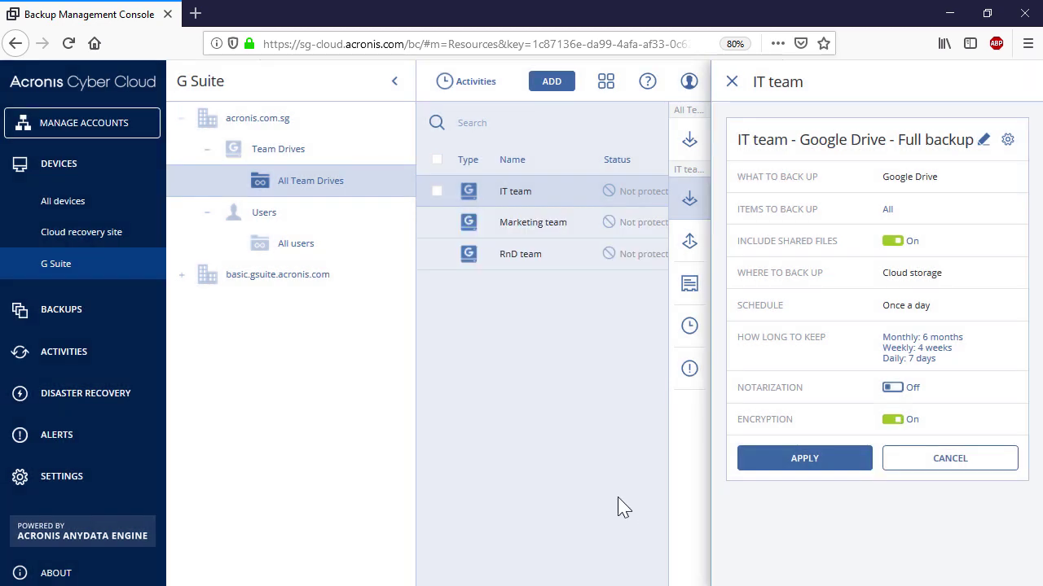
click(819, 459)
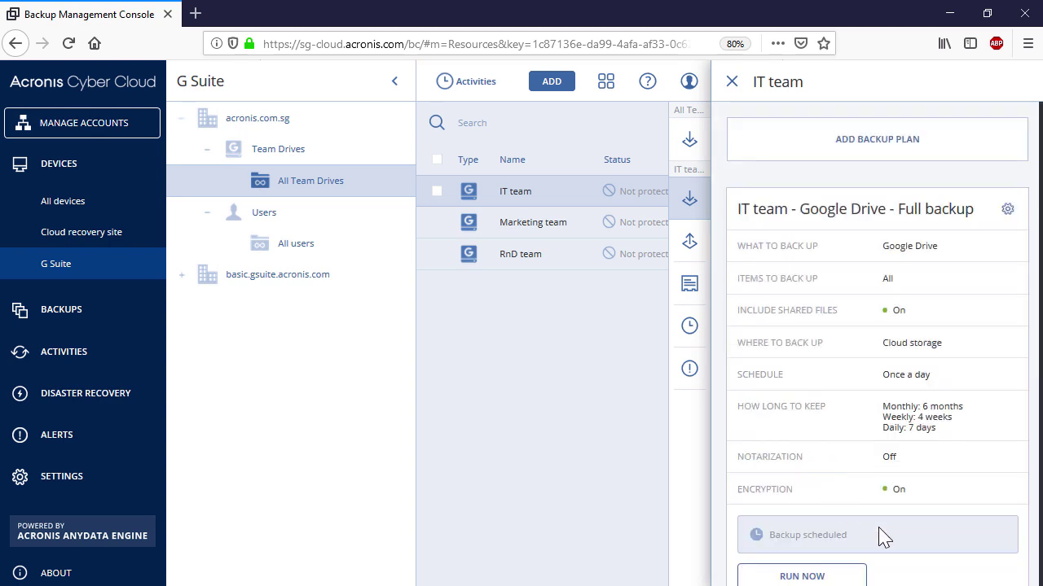
Run the IT team drive backup immediately so it finishes with OK status.
click(838, 576)
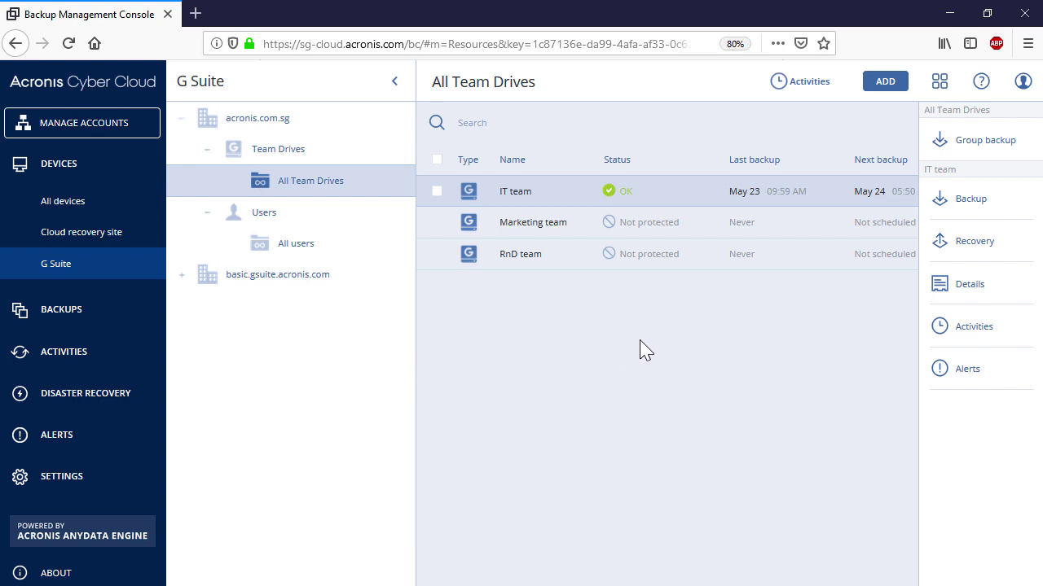
click(970, 142)
Create a new Team Drives group backup plan named 'All Team Drives - Full backup'.
click(992, 127)
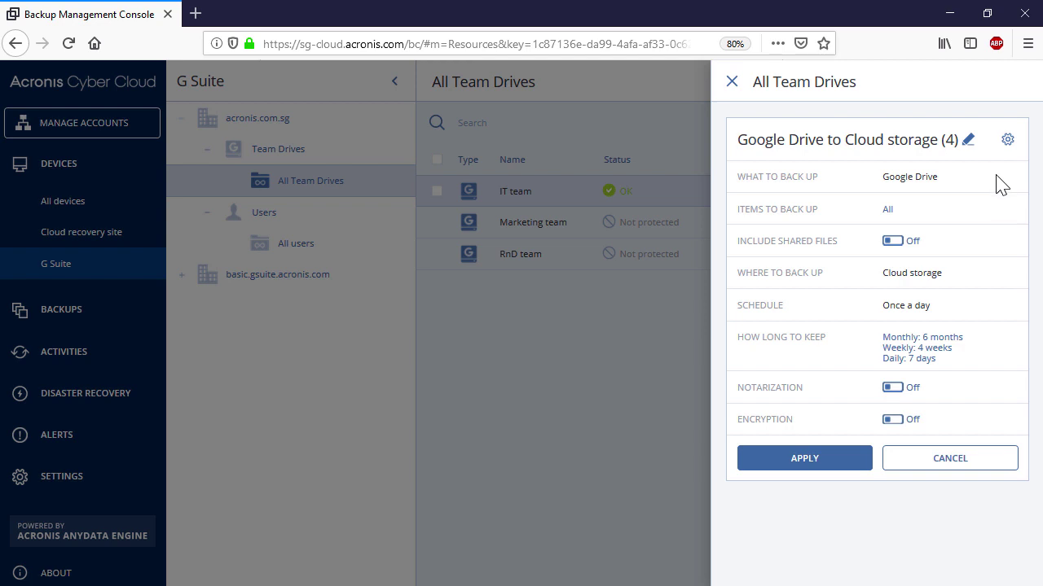
click(968, 140)
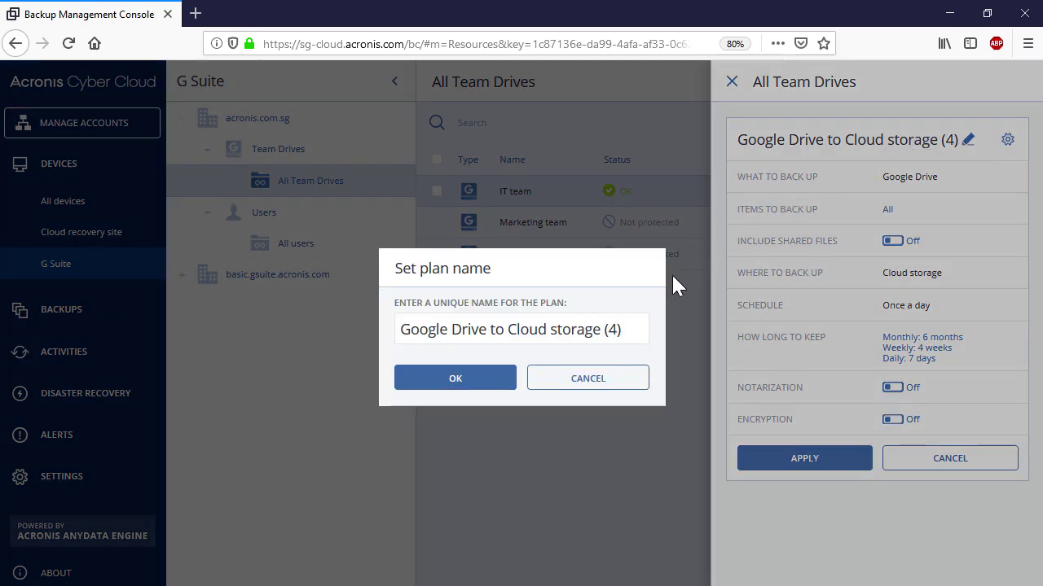
key(BackSpace)
key(BackSpace)
key(ctrl+a)
key(BackSpace)
text(All Team Drives - Full backup)
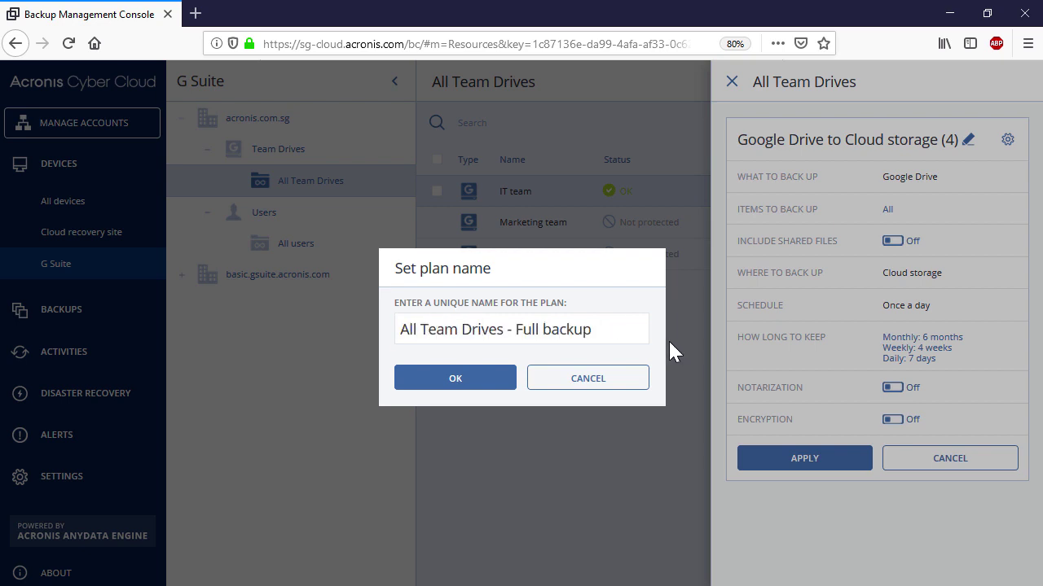
click(490, 376)
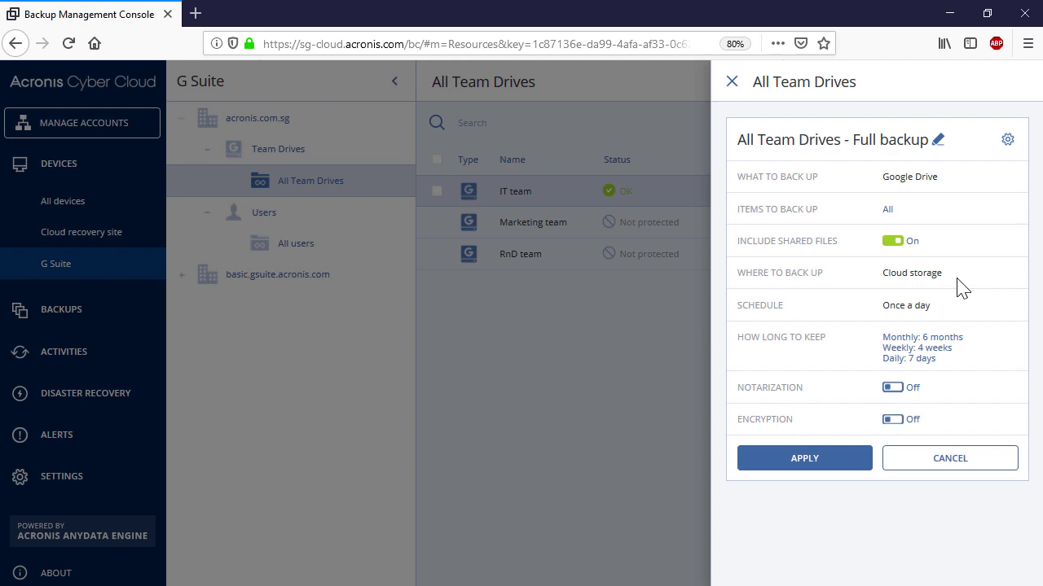
Keep the plan's retention cleanup rule based on backup age.
click(919, 341)
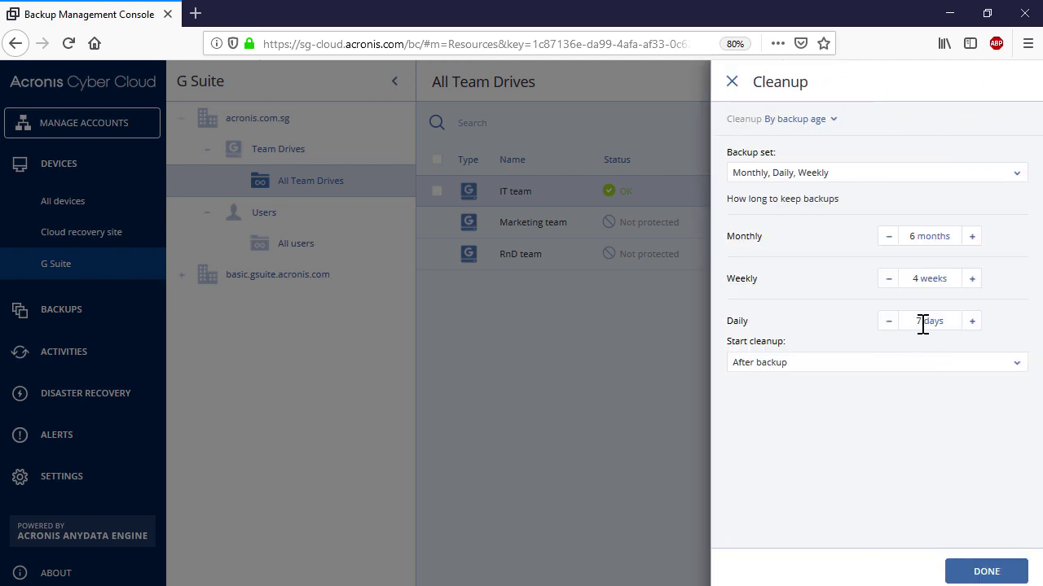
click(831, 123)
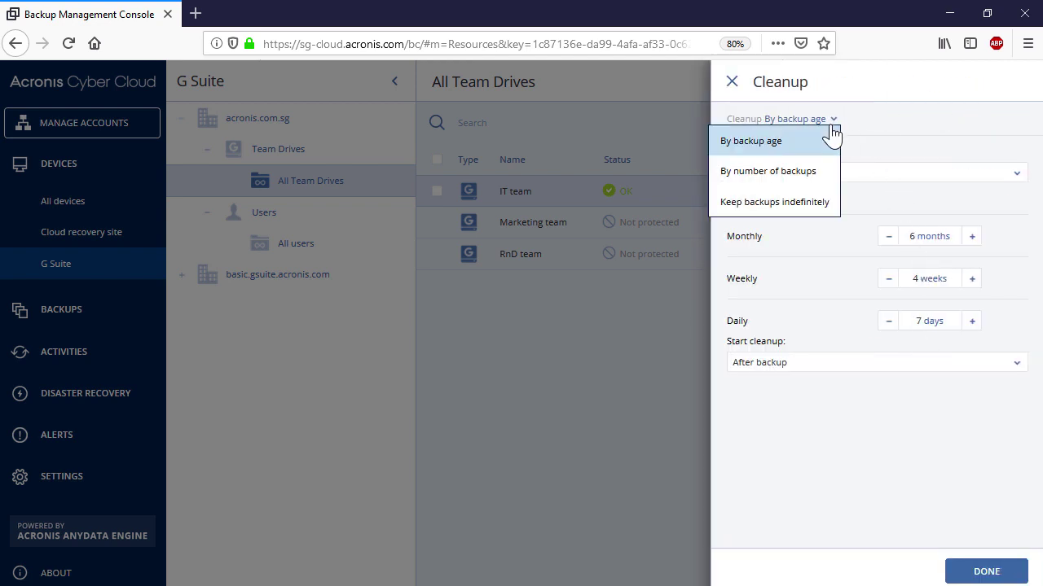
click(825, 145)
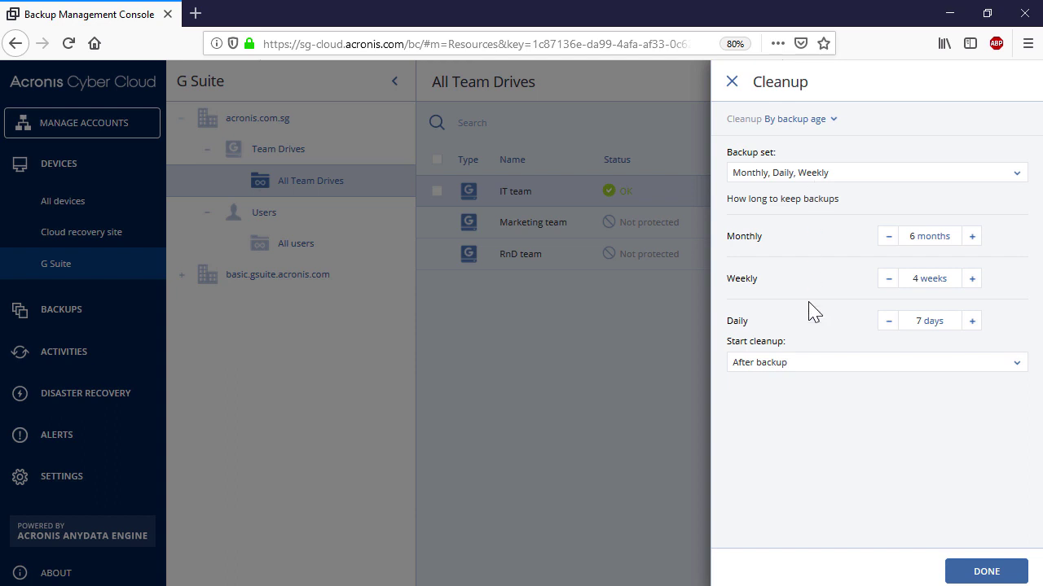
click(963, 571)
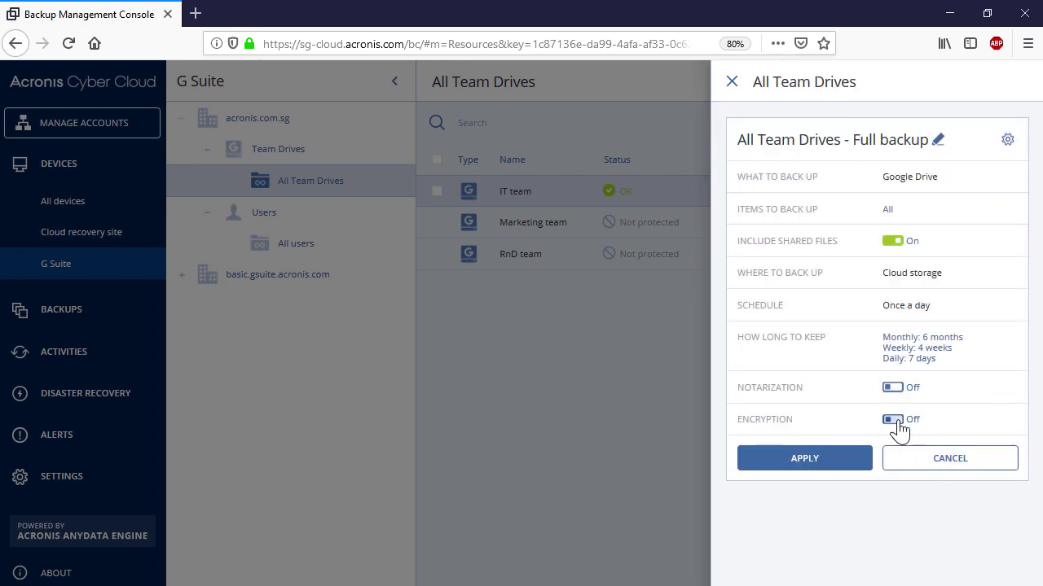
Encrypt the All Team Drives plan with a password using AES 256, then apply the plan.
click(896, 422)
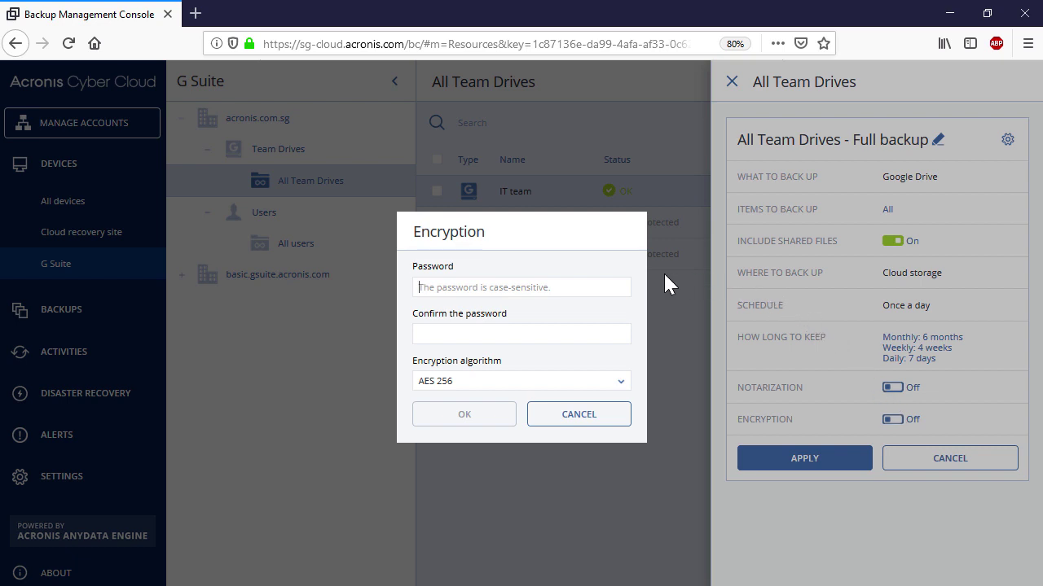
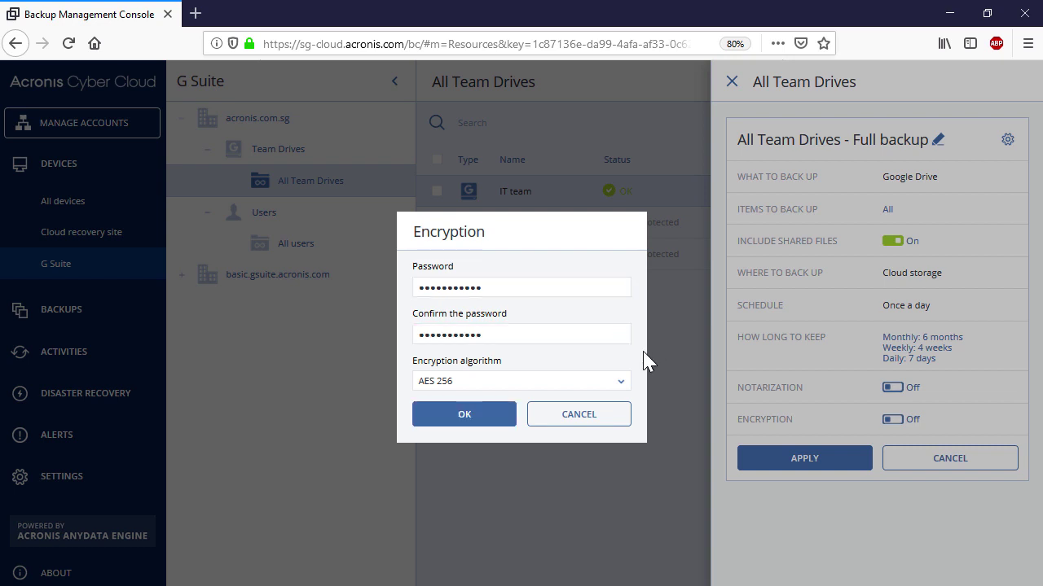
click(621, 381)
click(600, 399)
click(493, 417)
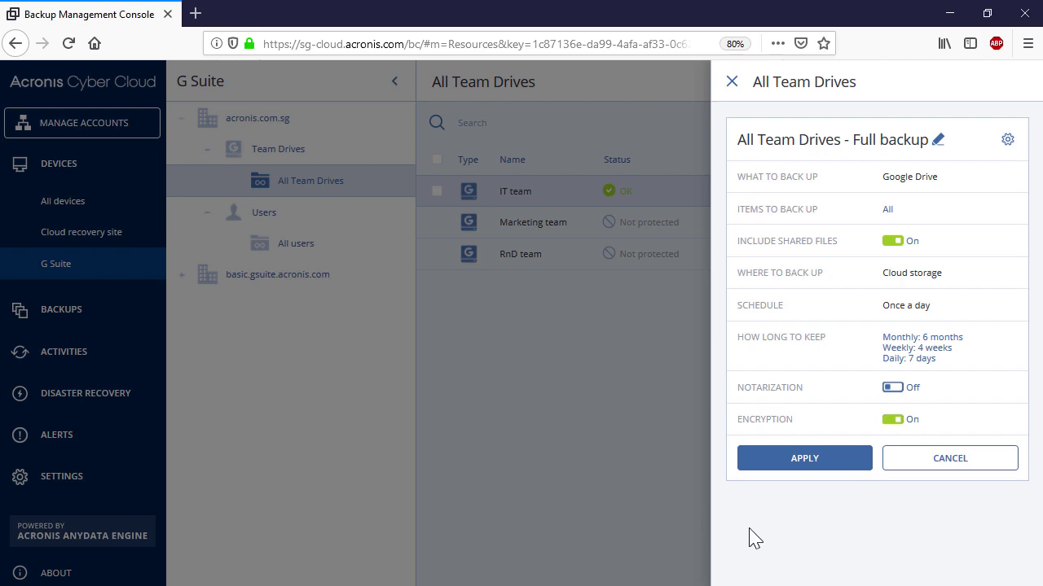
click(830, 469)
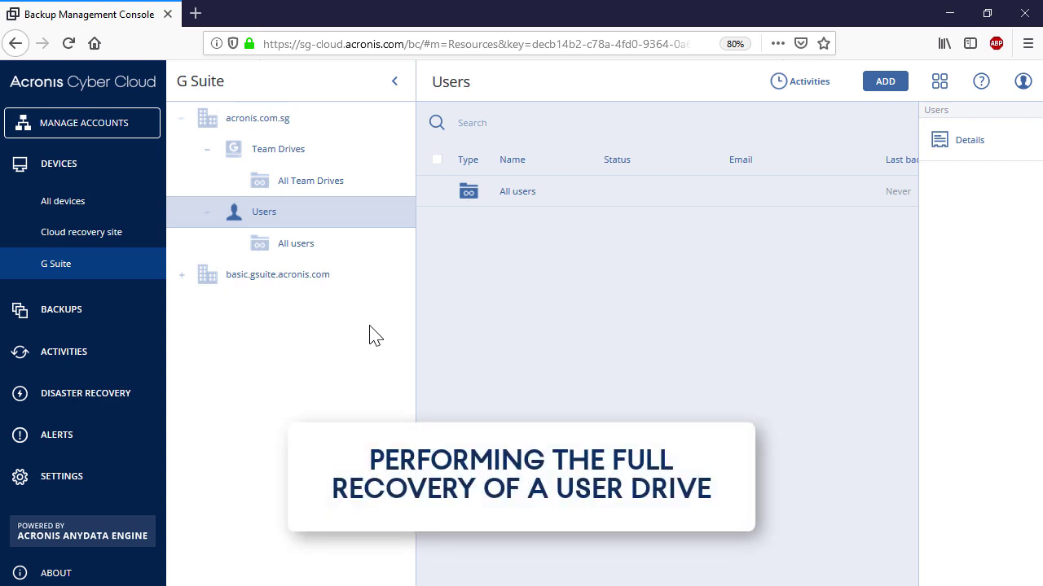
Open the first G Suite user's recovery backups filtered to Google Drive content.
click(316, 248)
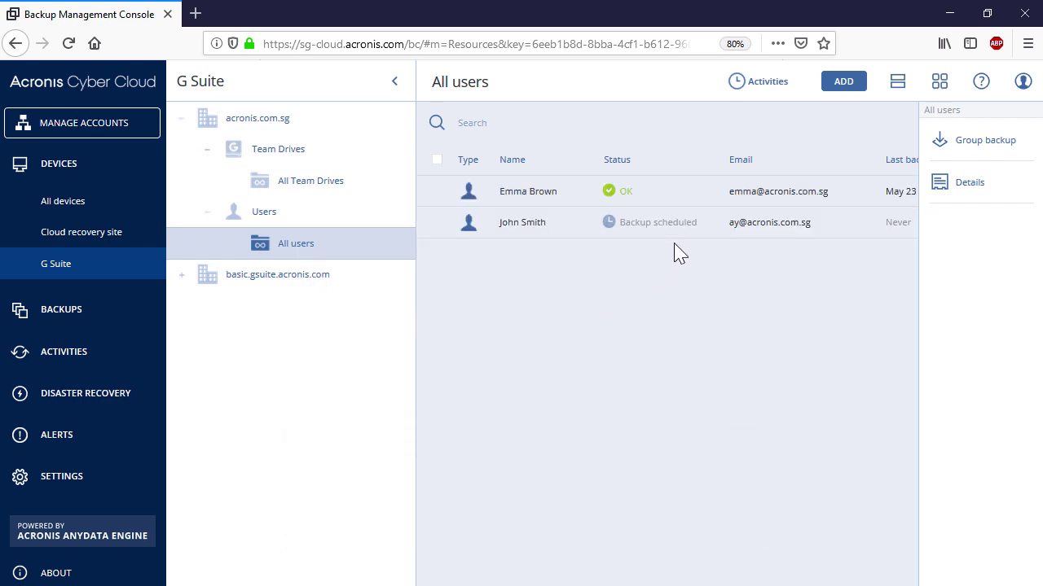
click(706, 200)
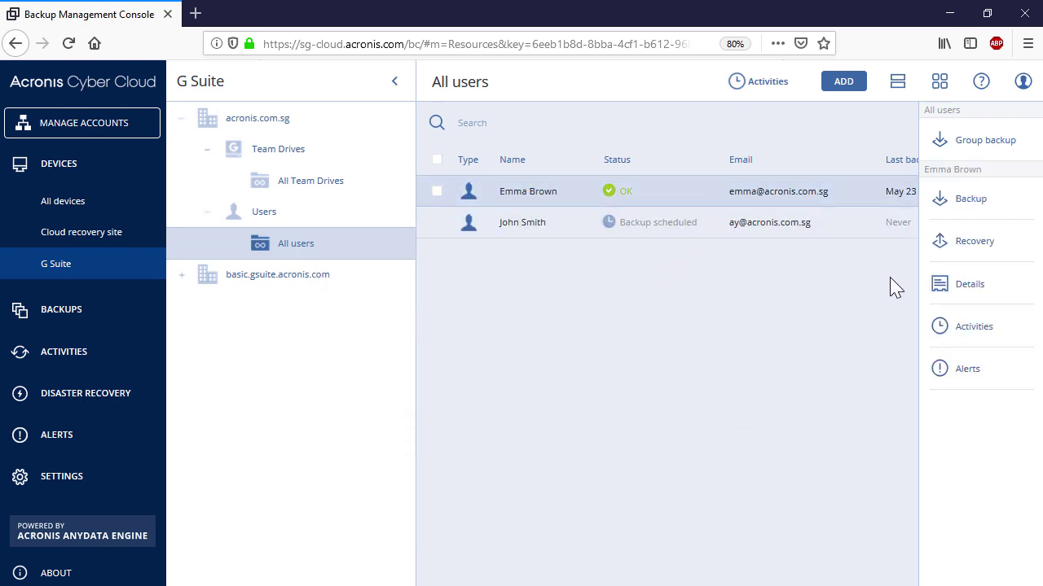
click(964, 249)
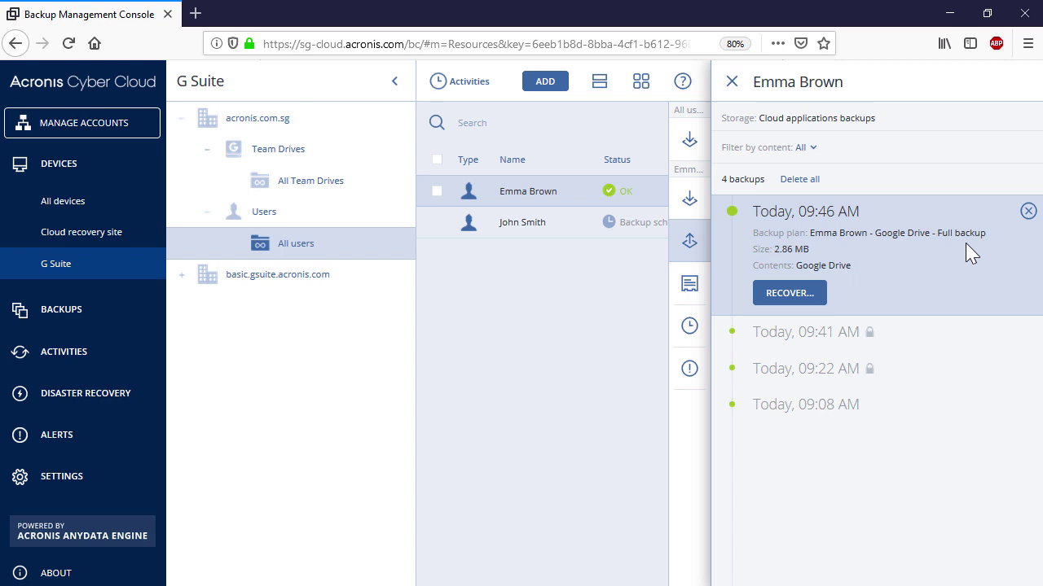
click(812, 148)
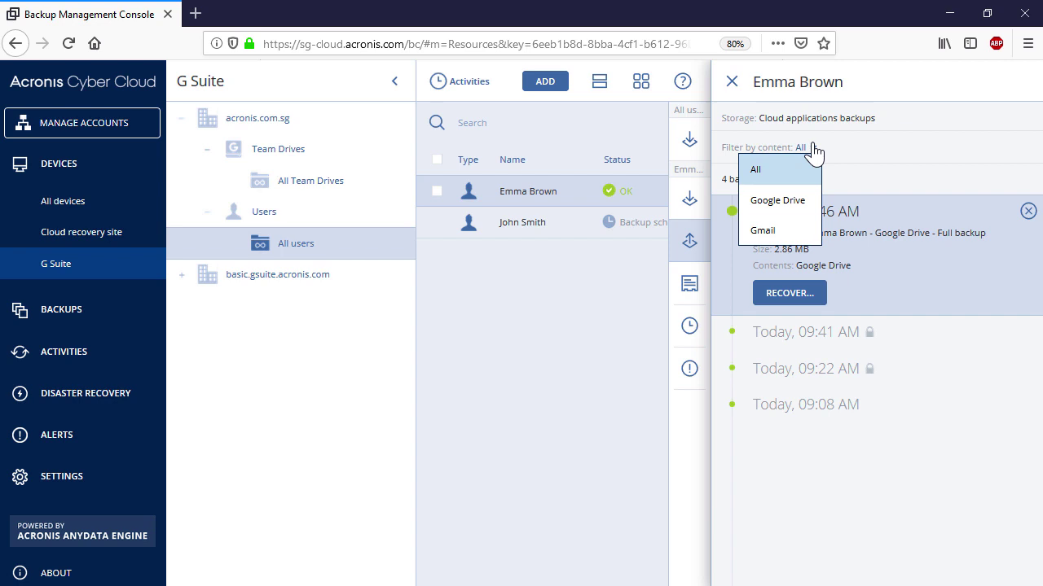
click(788, 201)
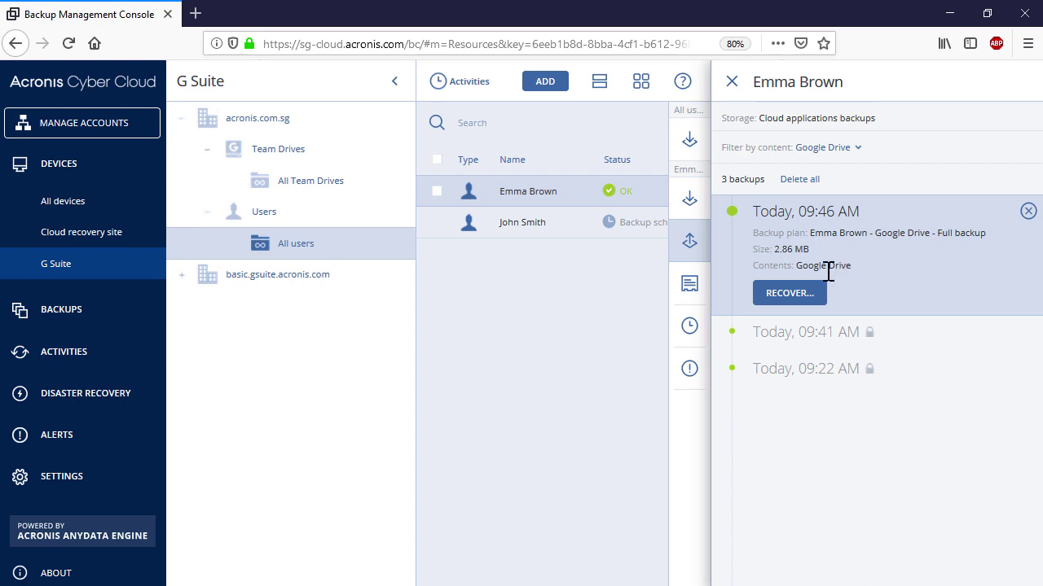
Recover the user's entire Google Drive from the 09:46 AM backup to its original location.
click(818, 295)
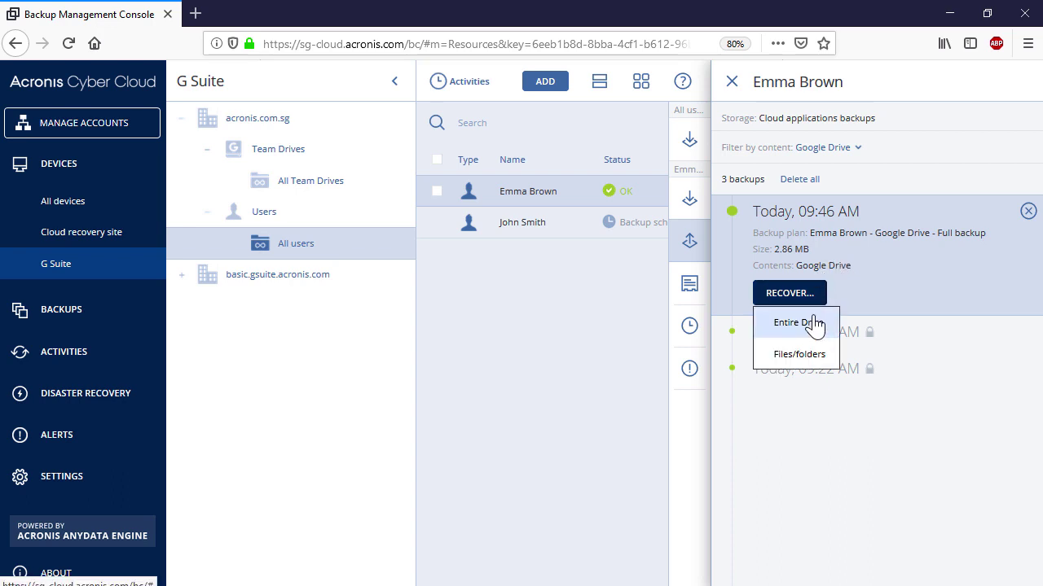
click(814, 323)
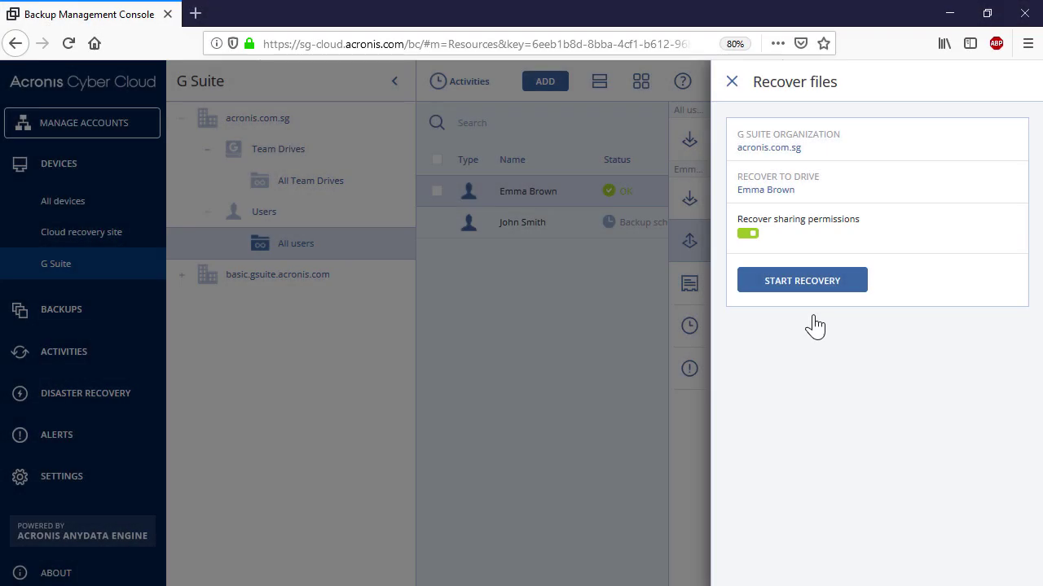
click(802, 281)
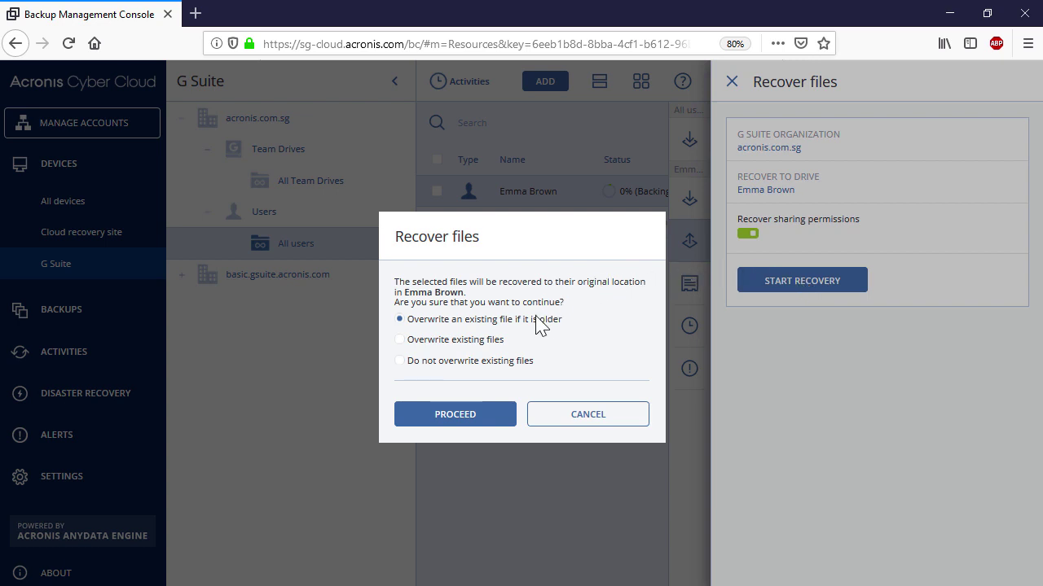
click(469, 416)
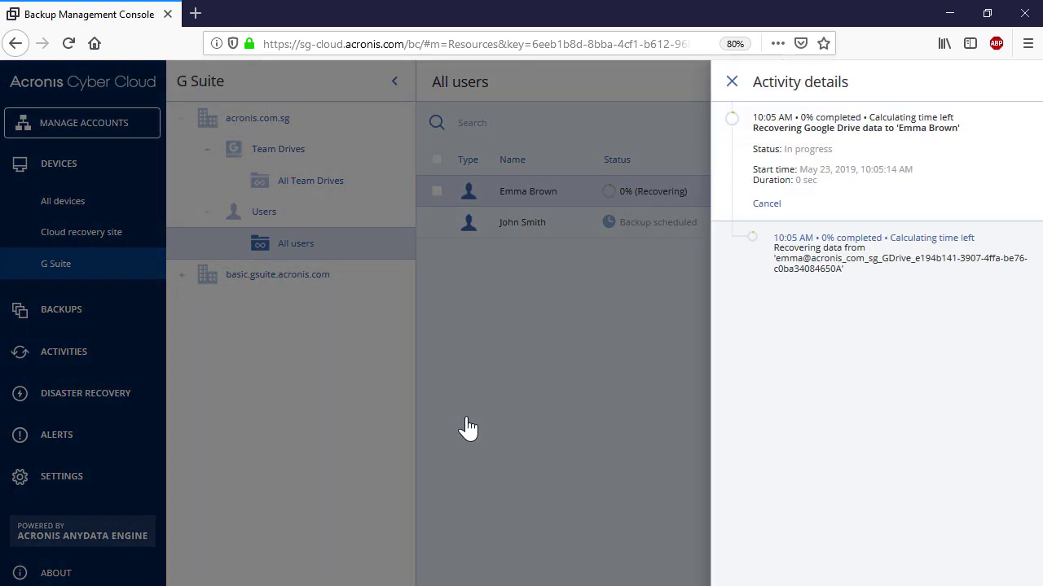
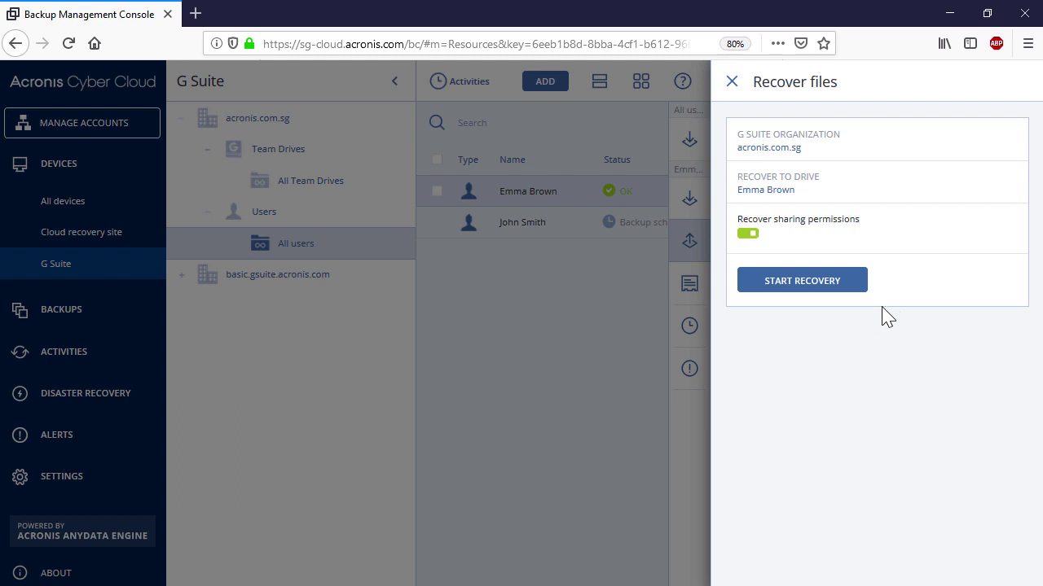
Recover the backed-up files into the second user's drive, overwriting only older files.
click(943, 195)
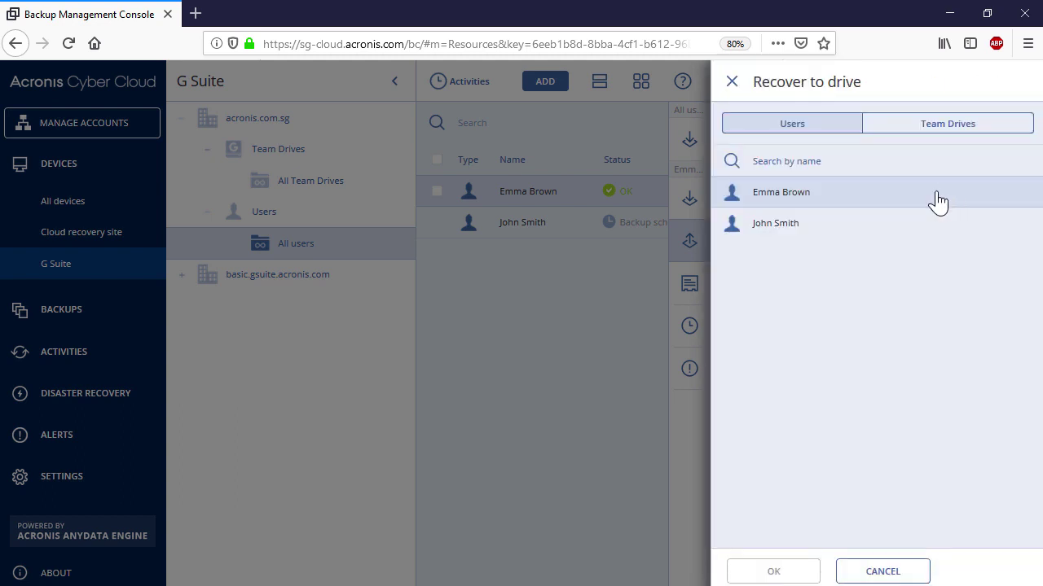
click(925, 232)
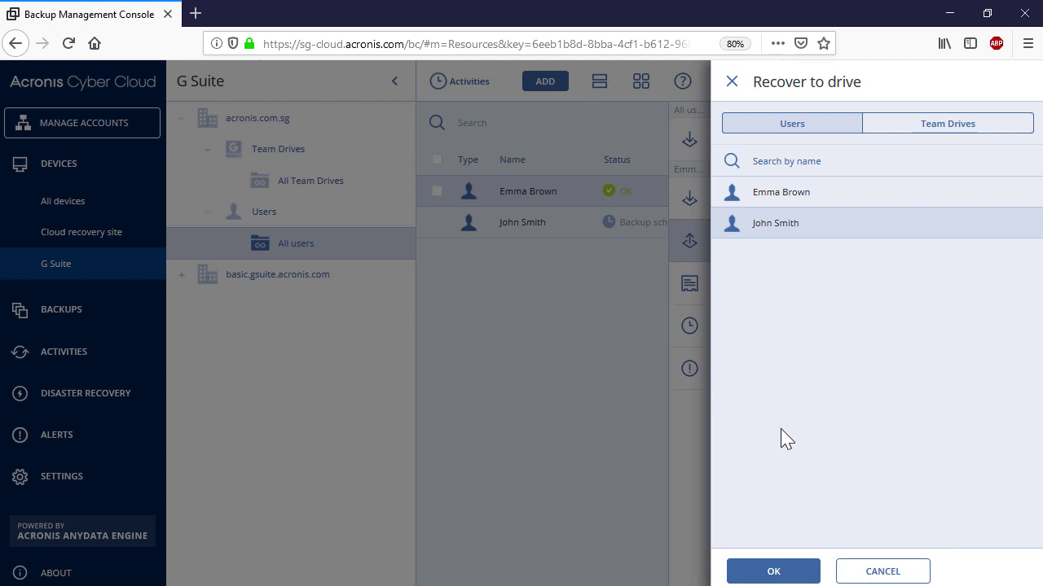
click(774, 570)
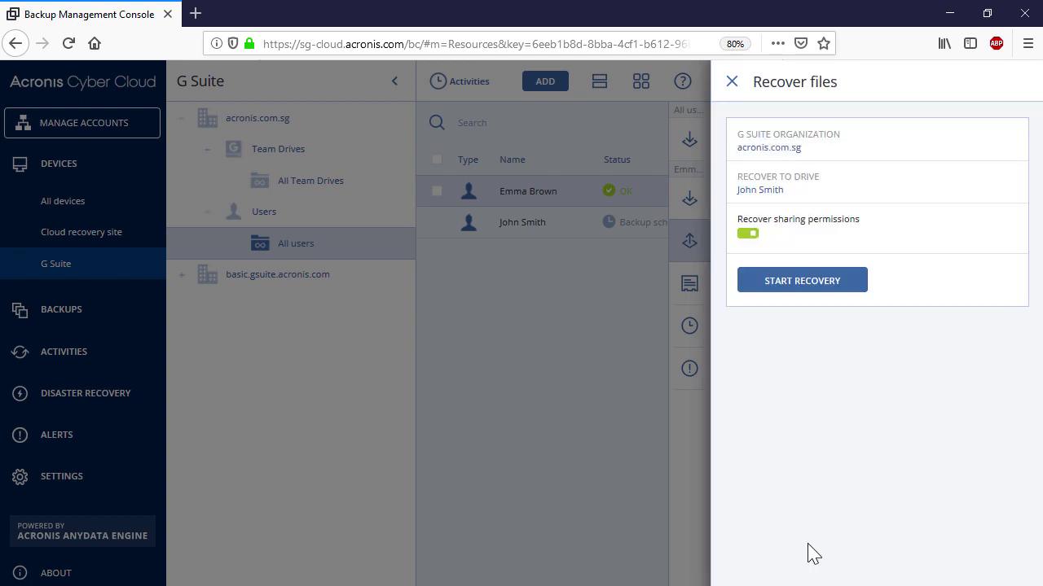
click(814, 297)
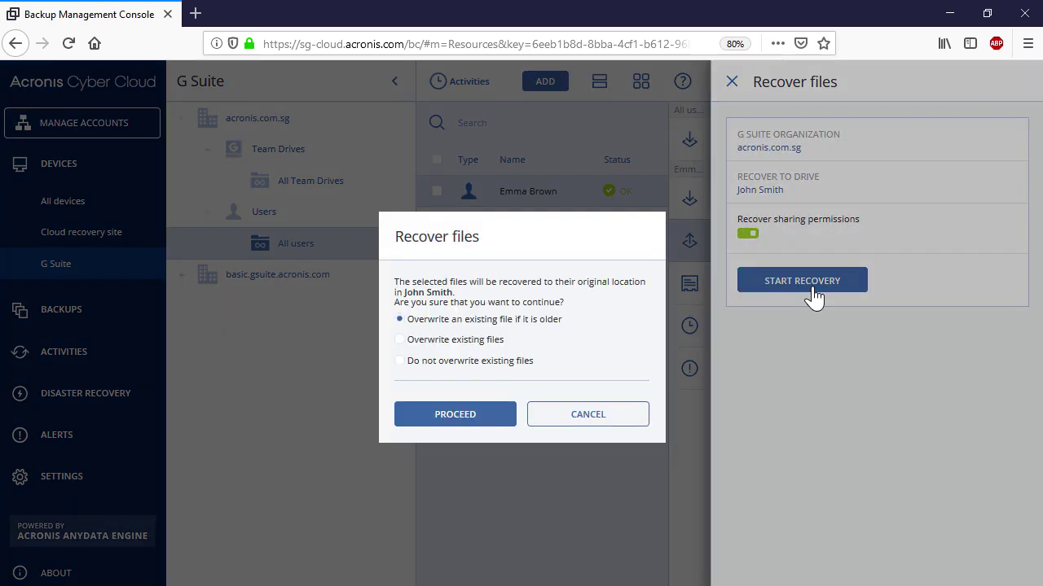
click(489, 419)
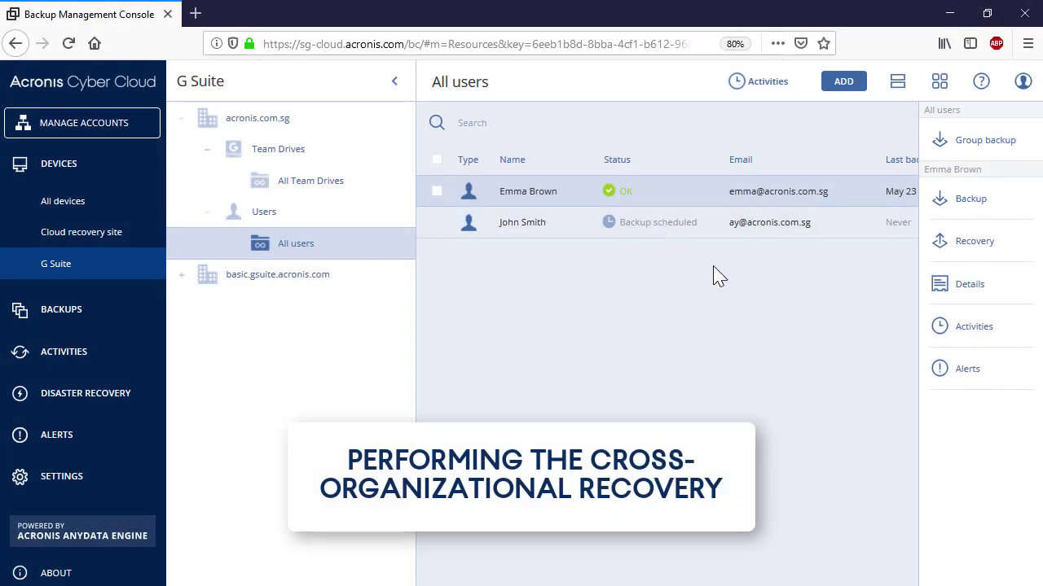
Filter the user's backups to Google Drive and choose Entire Drive recovery from the 09:46 backup.
click(963, 250)
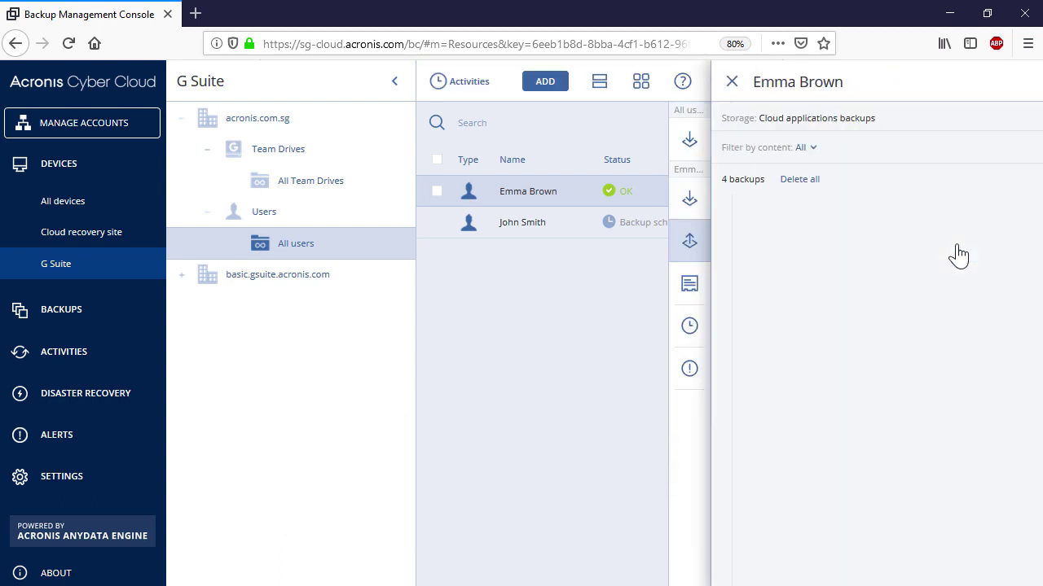
click(959, 254)
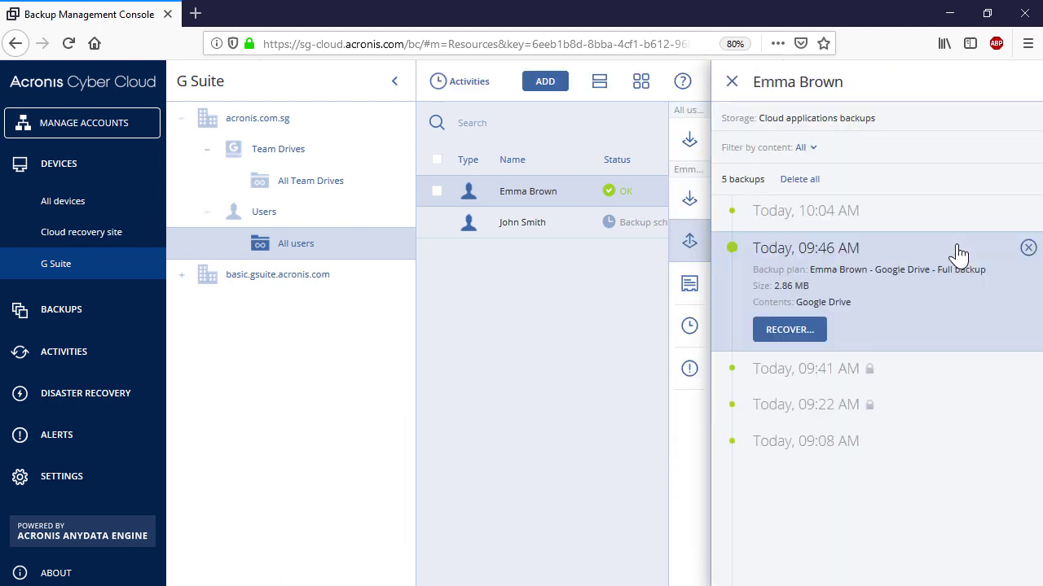
click(808, 148)
click(794, 200)
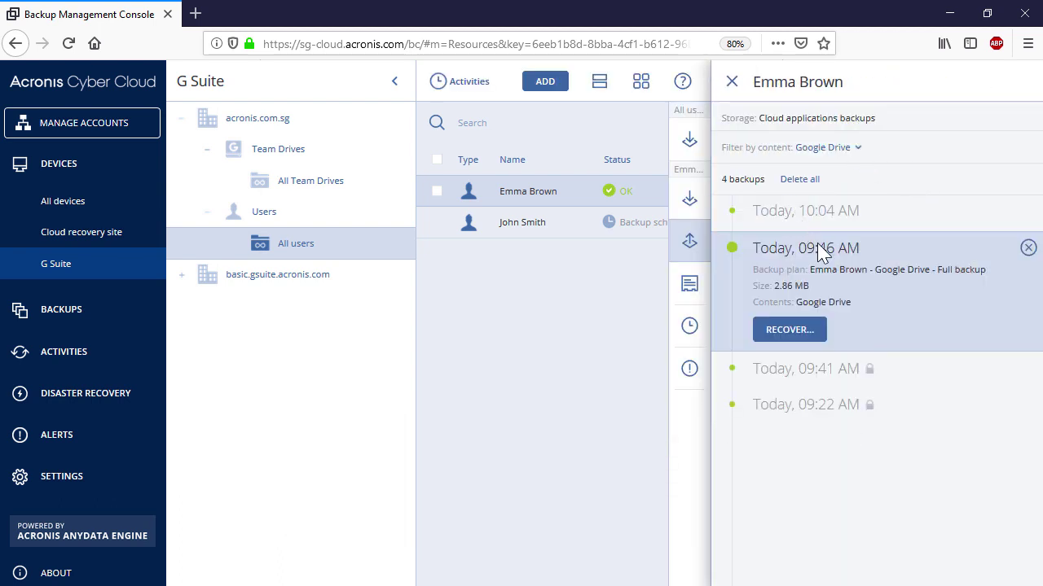
click(818, 333)
click(806, 363)
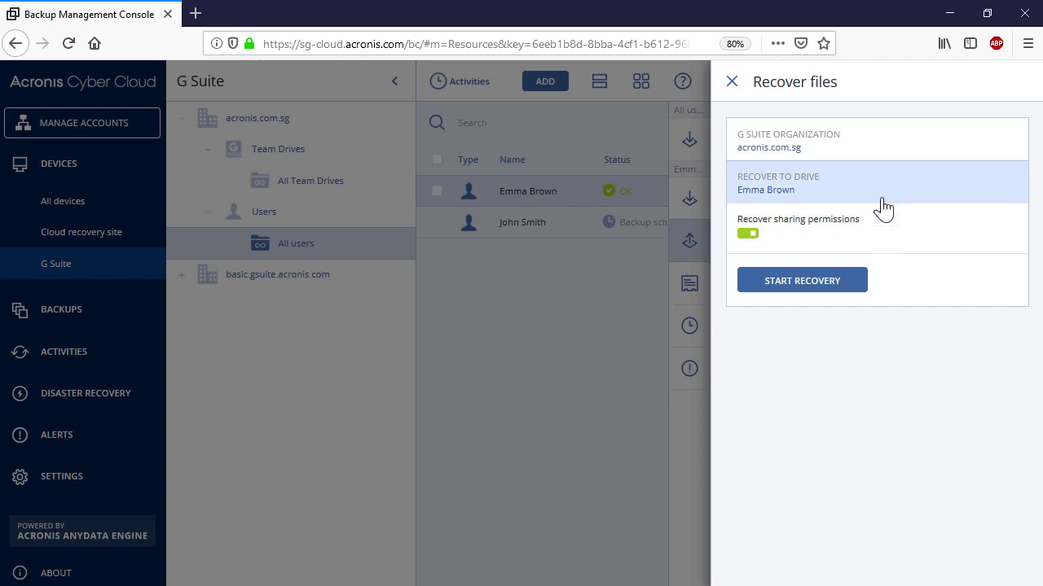
Target the second user's drive in basic.gsuite.acronis.com and start the recovery.
click(855, 151)
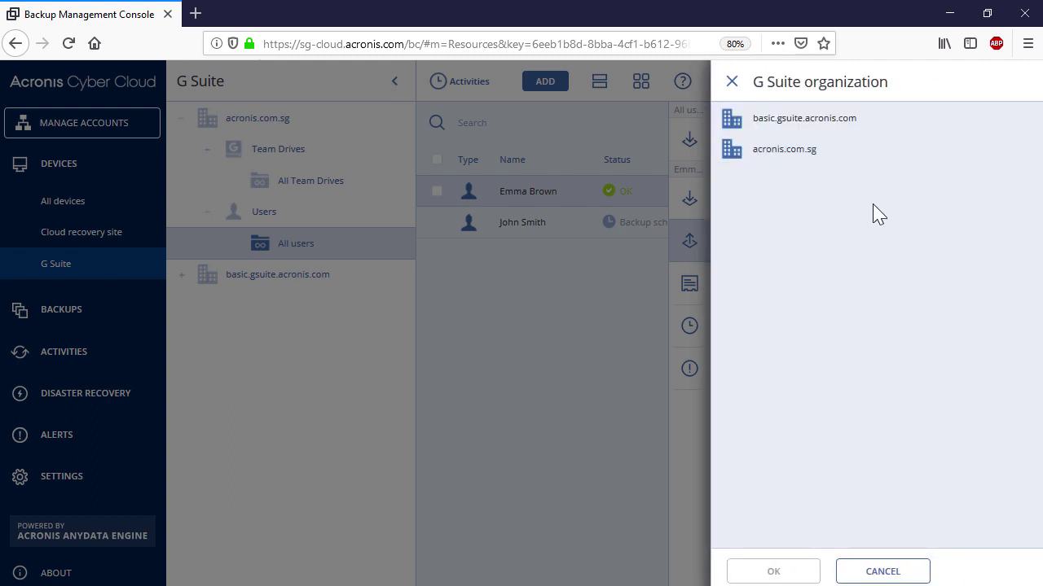
click(847, 132)
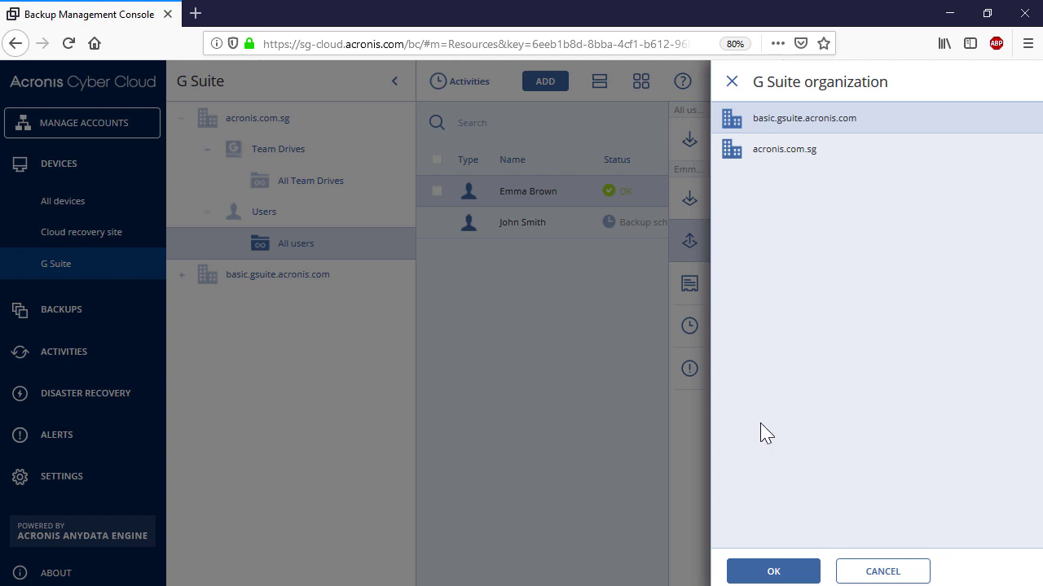
click(782, 563)
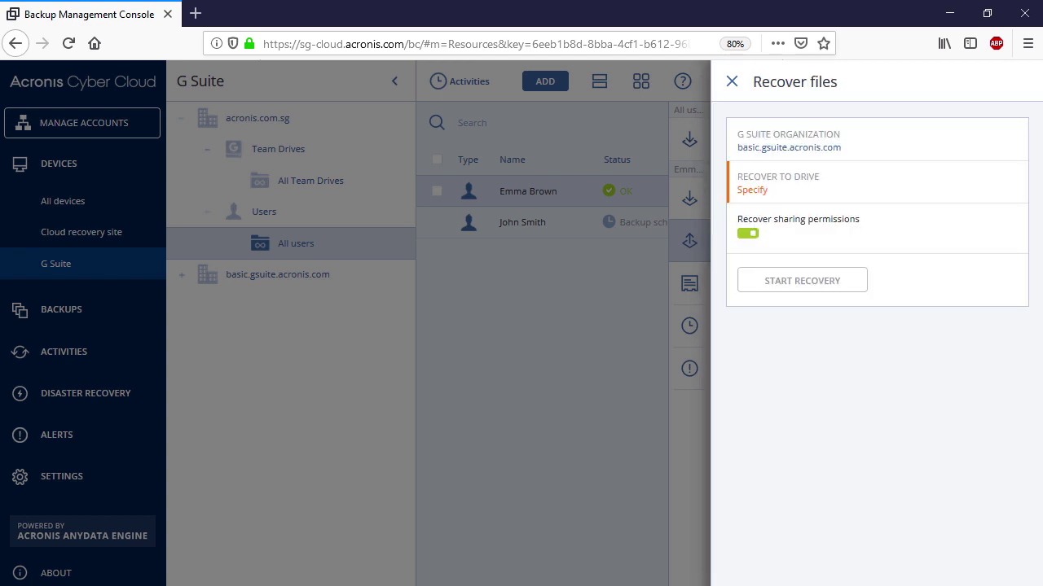
click(915, 195)
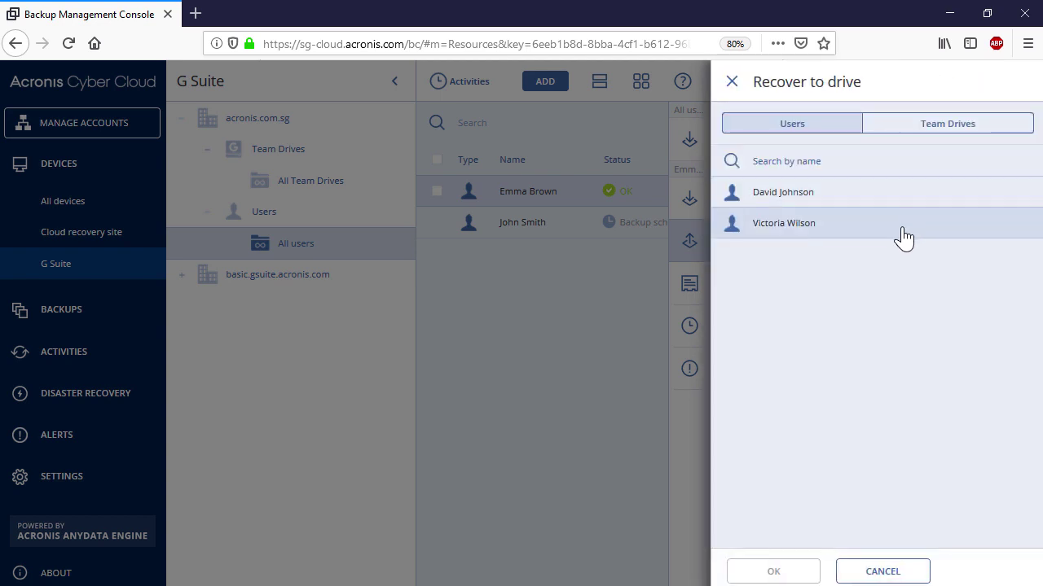
click(886, 232)
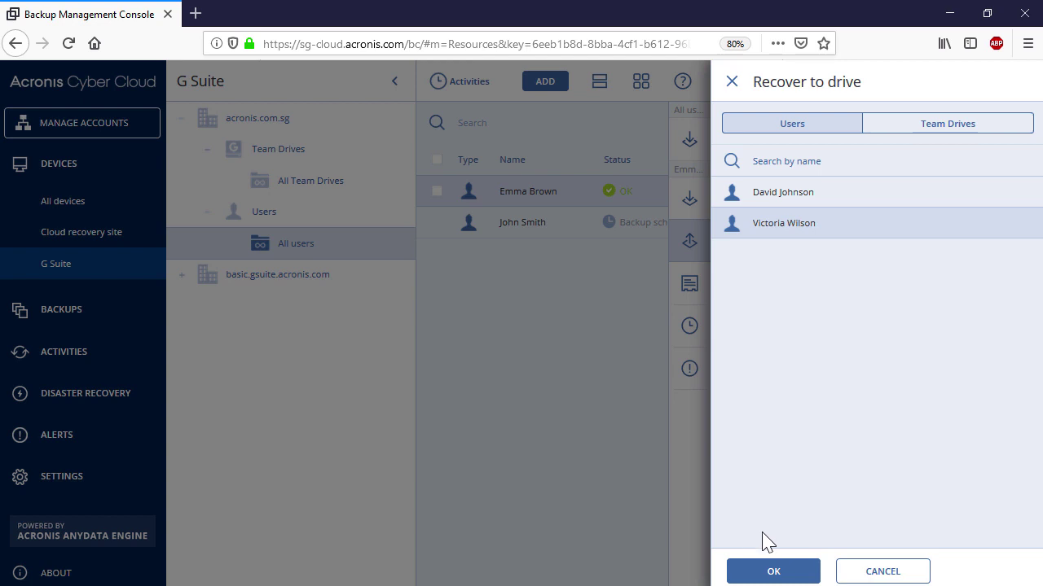
click(765, 571)
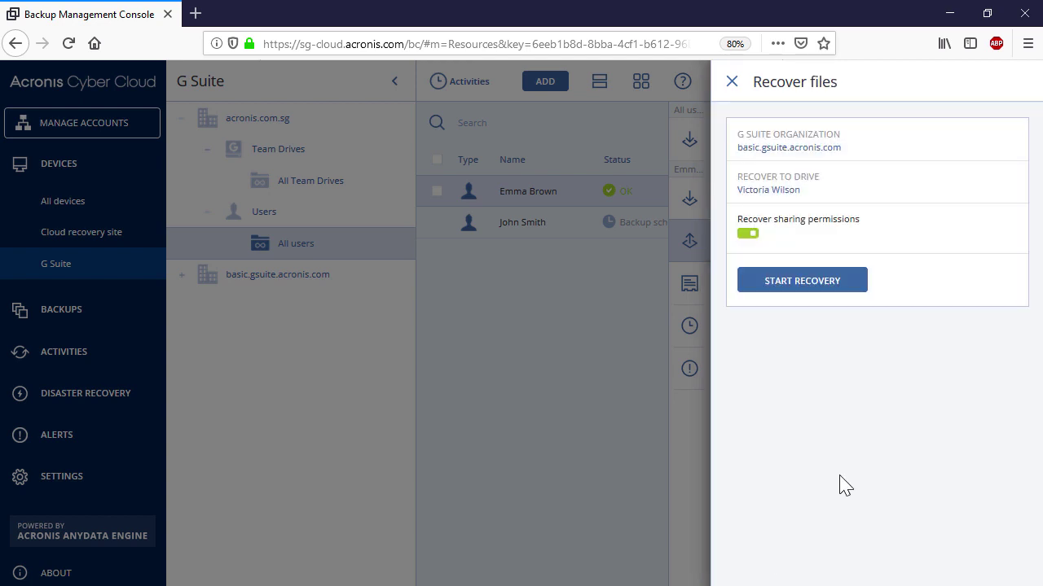
click(831, 295)
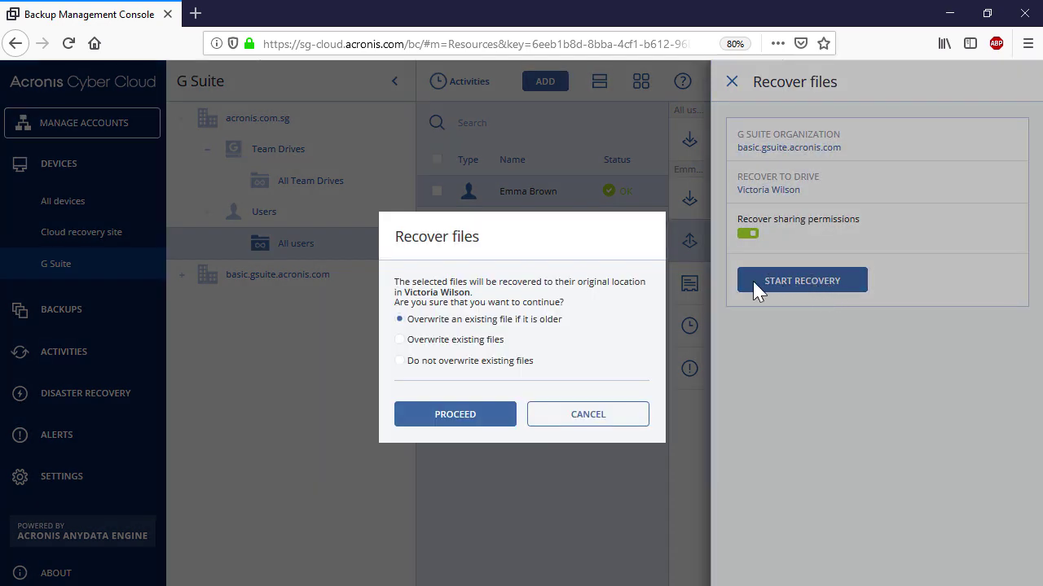
click(474, 414)
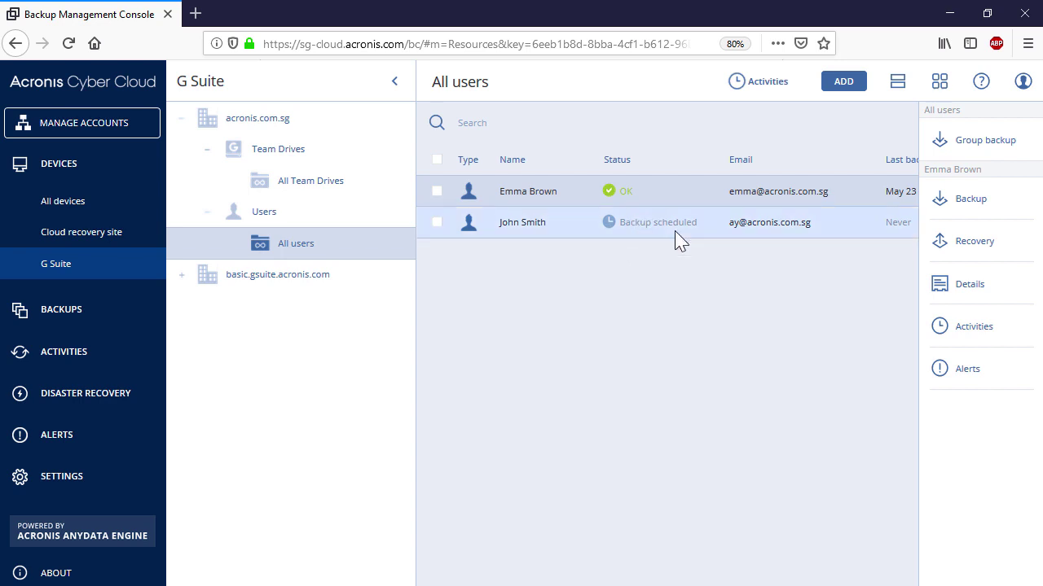
Browse the files and folders of the user's 09:46 Google Drive backup.
click(964, 251)
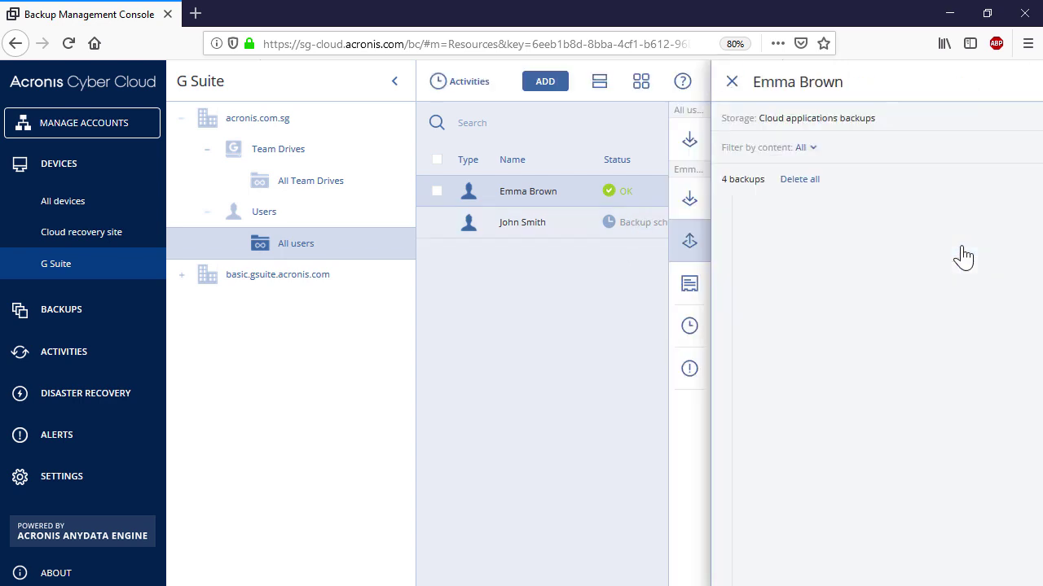
click(963, 254)
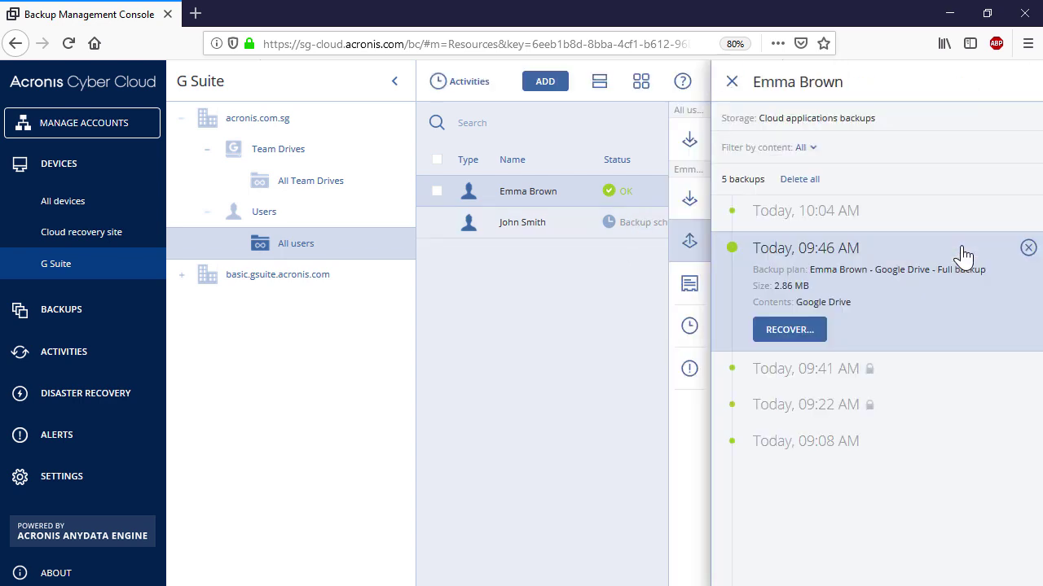
click(812, 148)
click(794, 208)
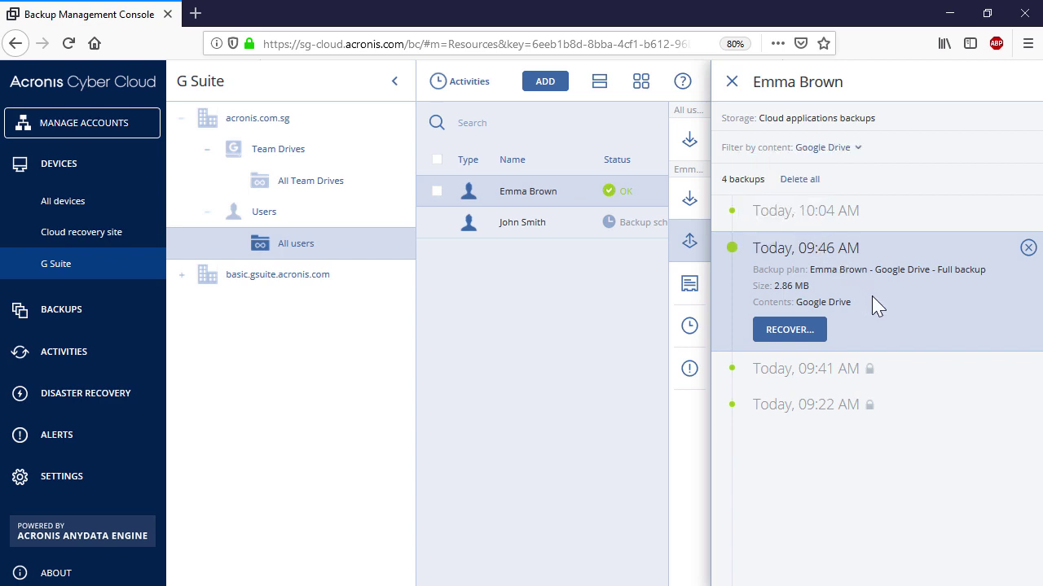
click(817, 330)
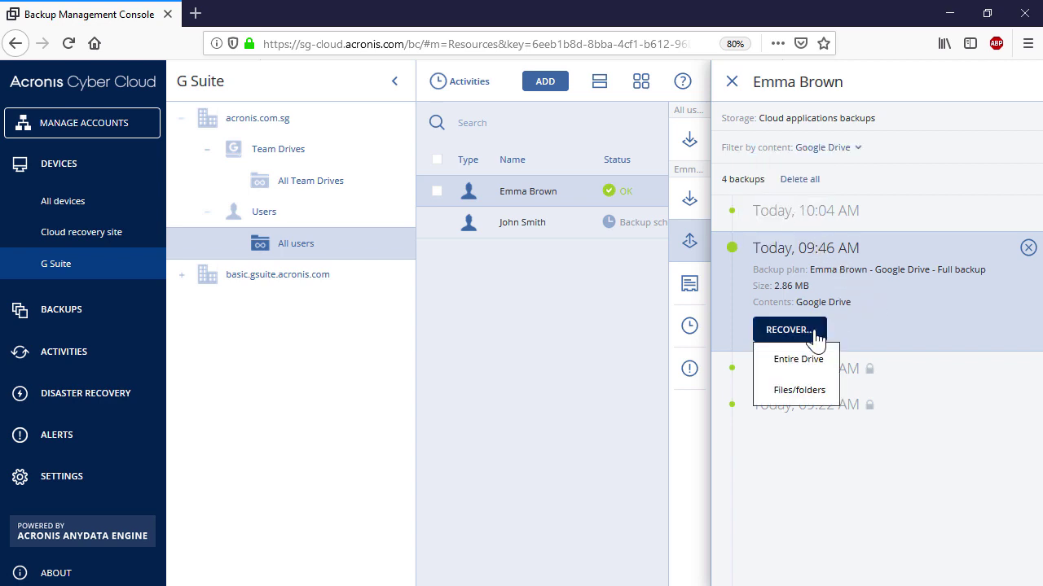
click(793, 391)
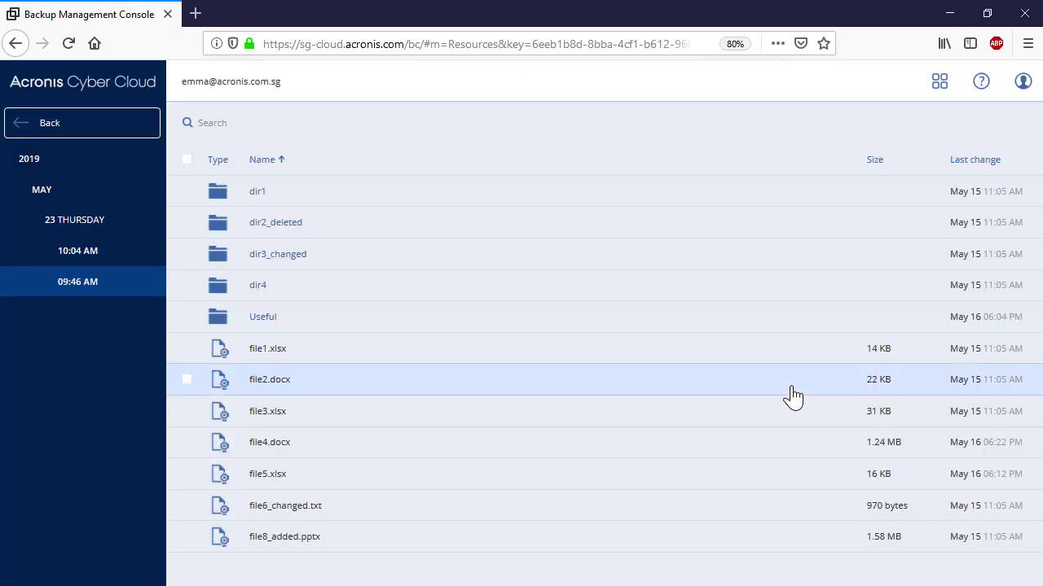
Recover file1.xlsx to its original location in the user's drive.
click(760, 357)
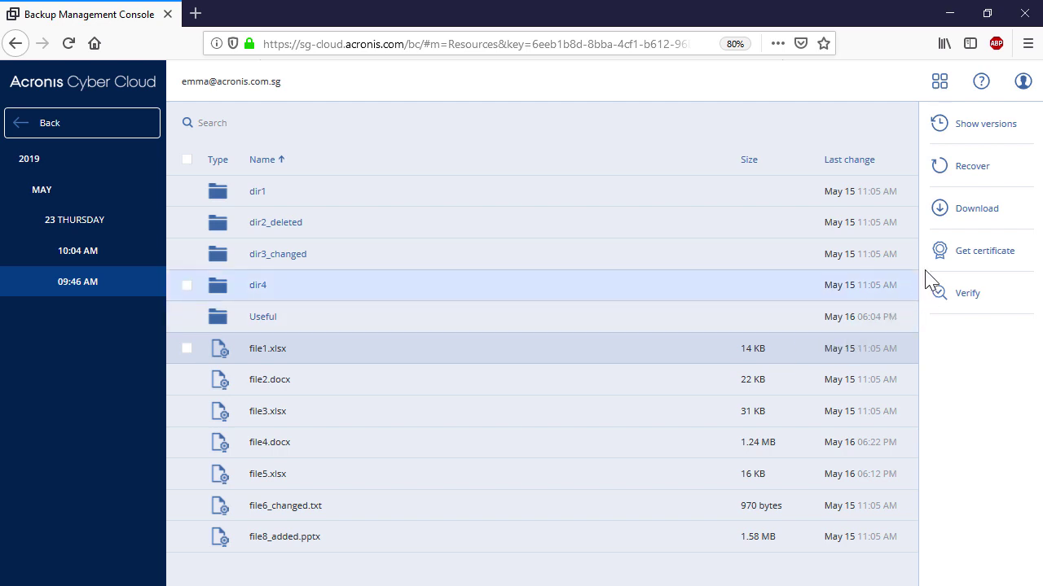
click(972, 189)
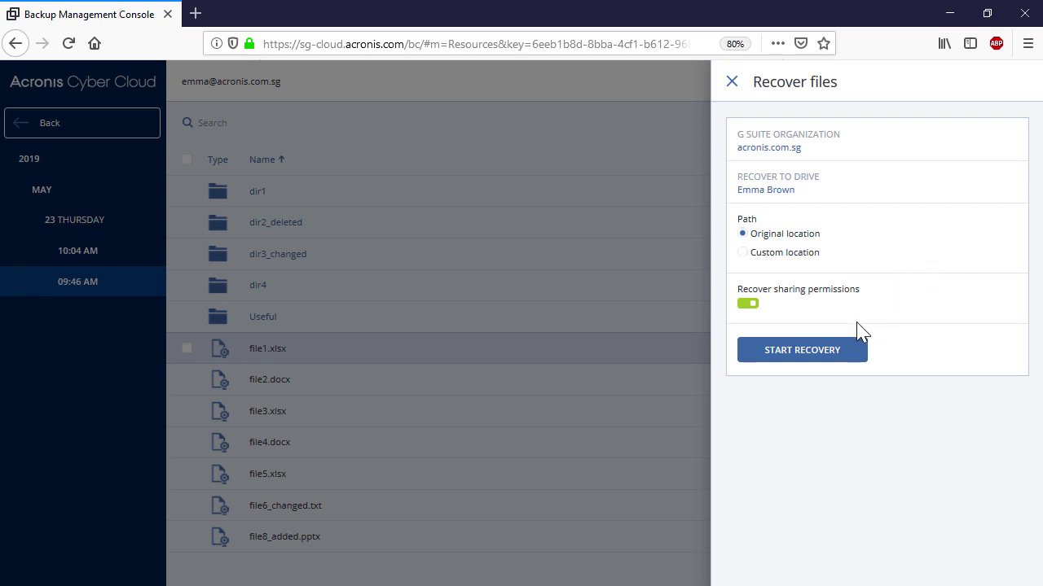
click(847, 353)
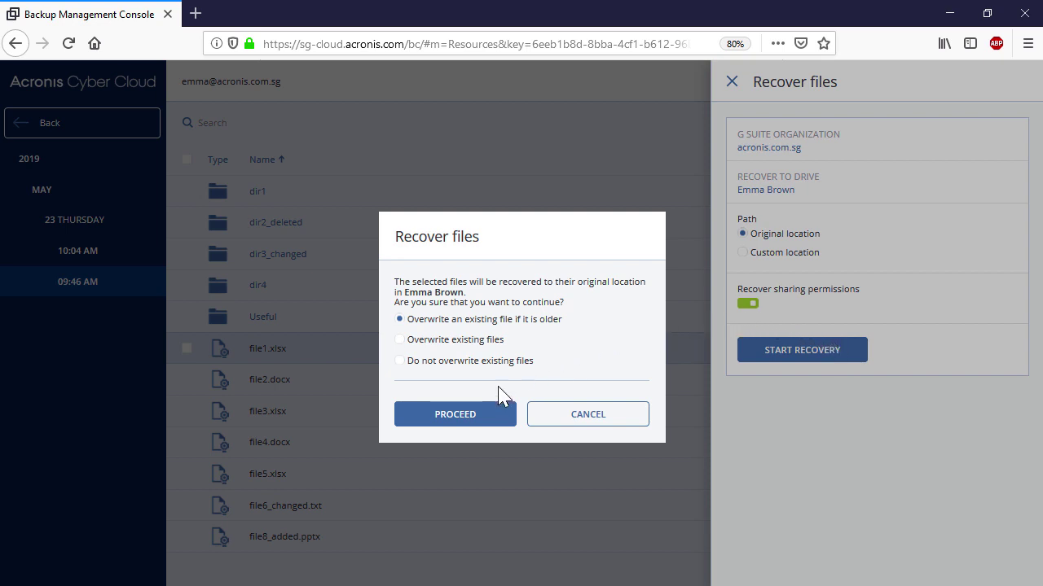
click(472, 416)
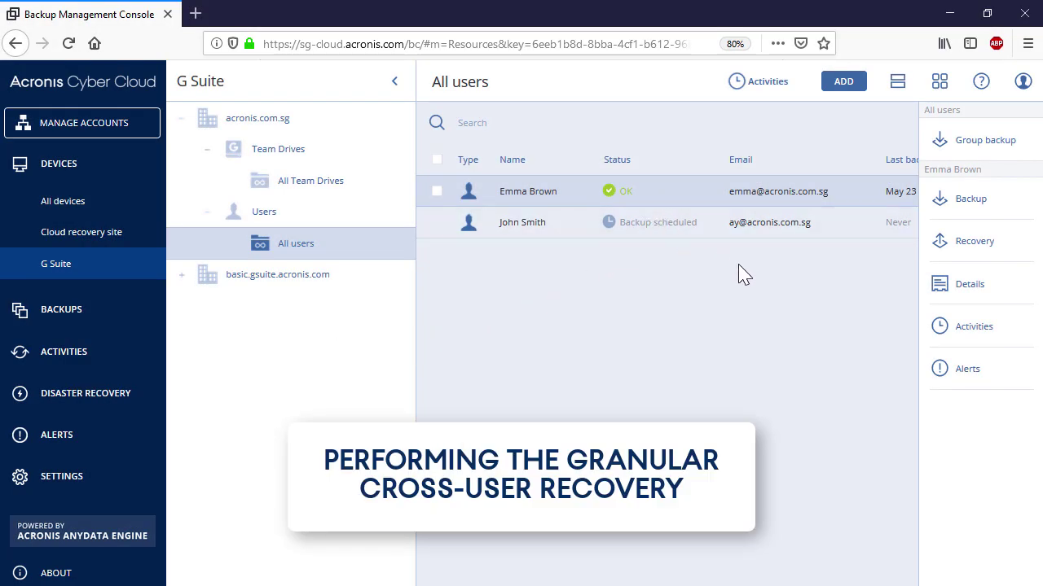
Browse the files and folders of the first user's 09:46 Google Drive backup.
click(969, 245)
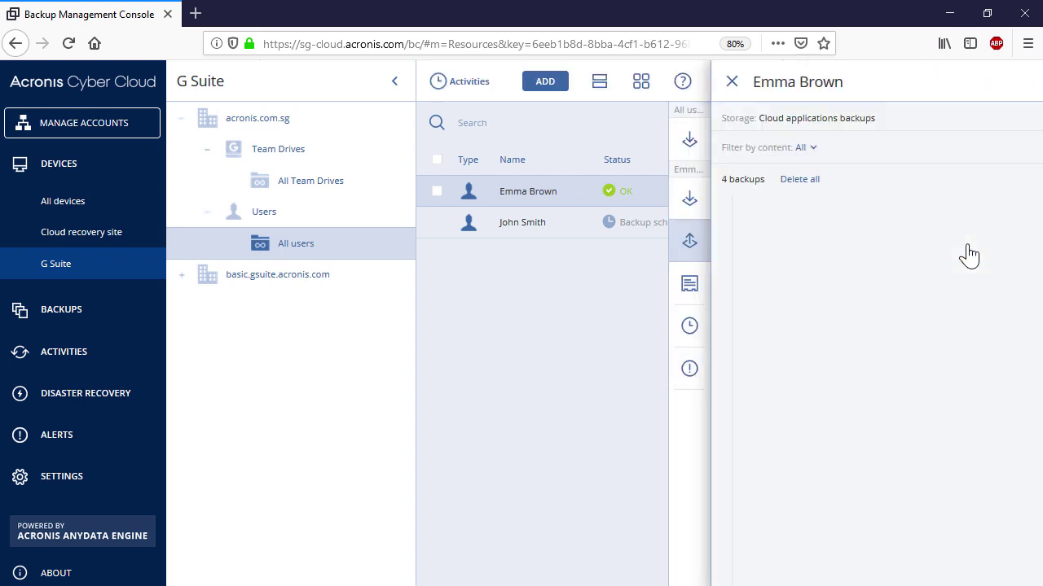
click(968, 255)
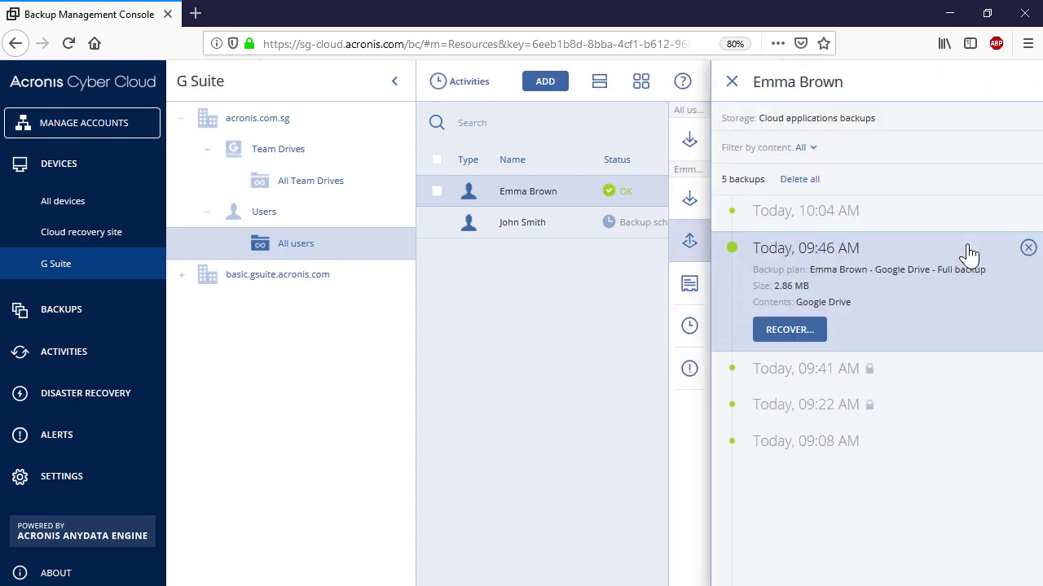
click(808, 150)
click(778, 203)
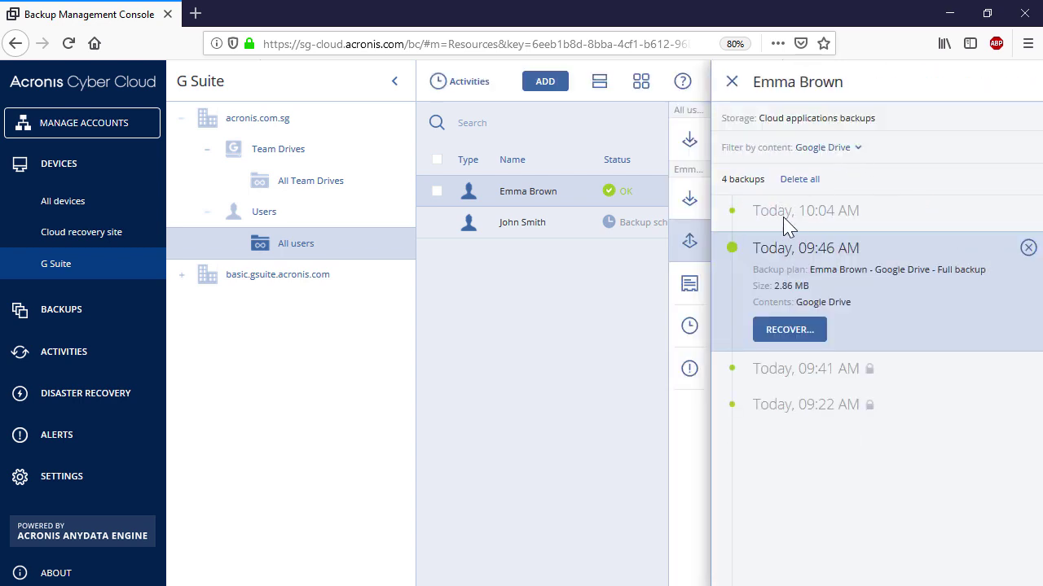
click(815, 328)
click(799, 393)
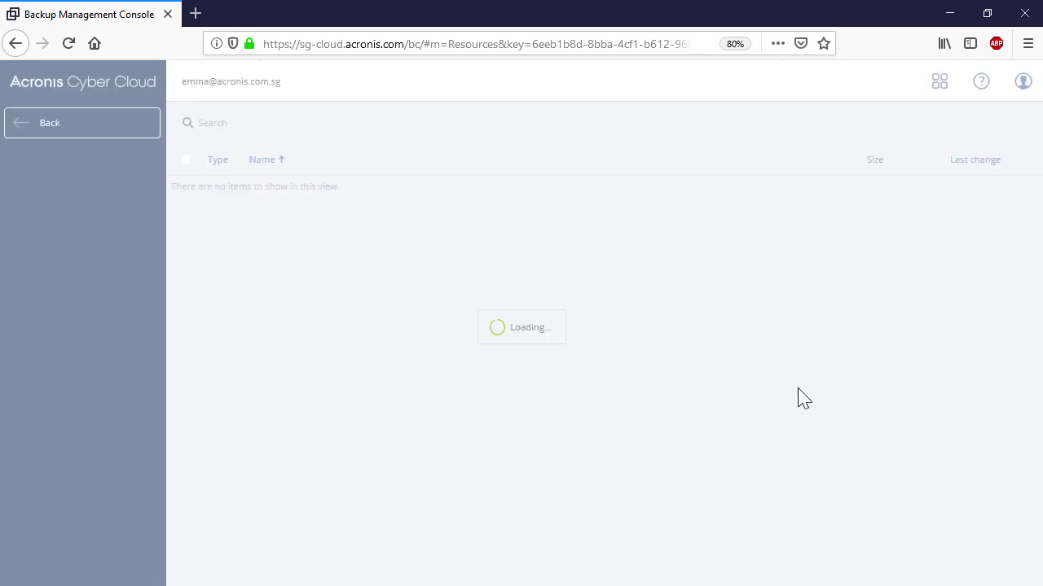
Recover file1.xlsx into the second user's drive.
click(766, 359)
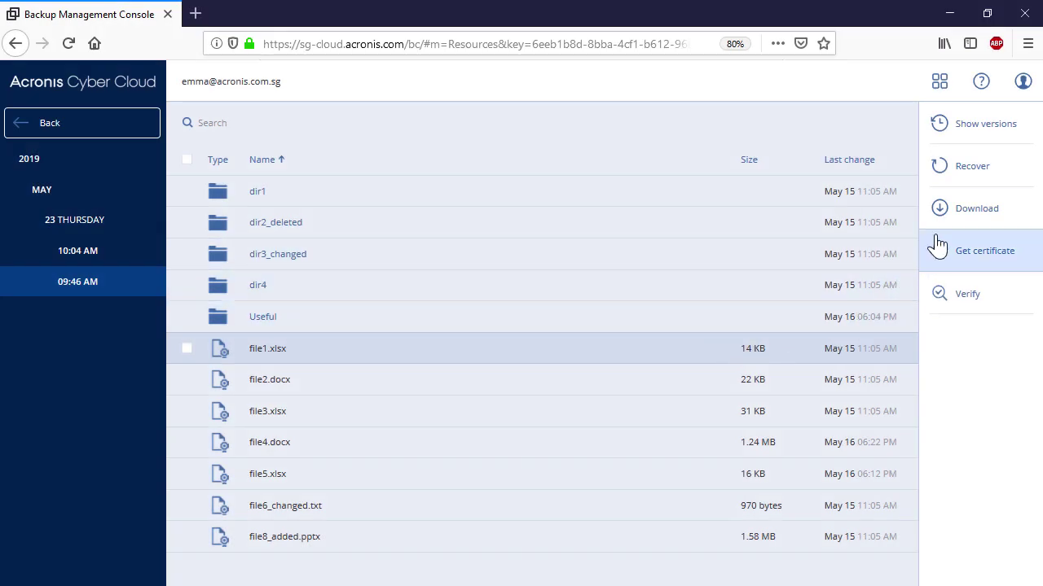
click(968, 171)
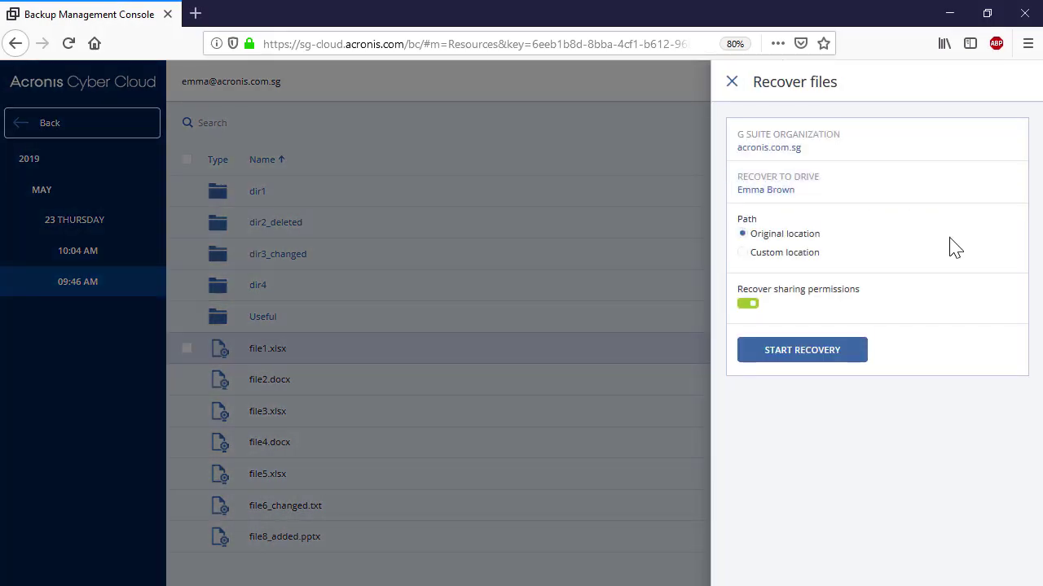
click(914, 196)
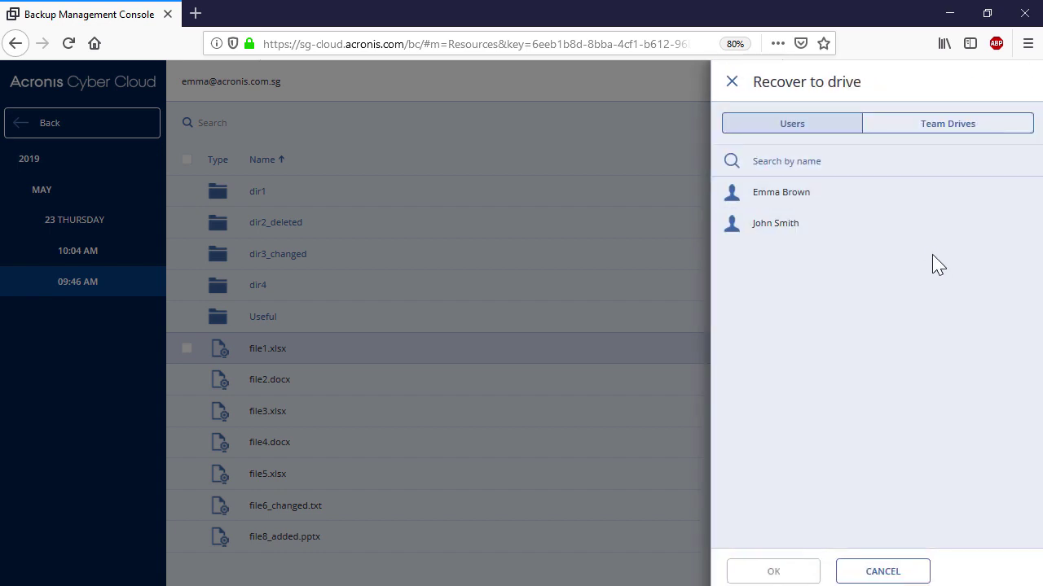
click(904, 226)
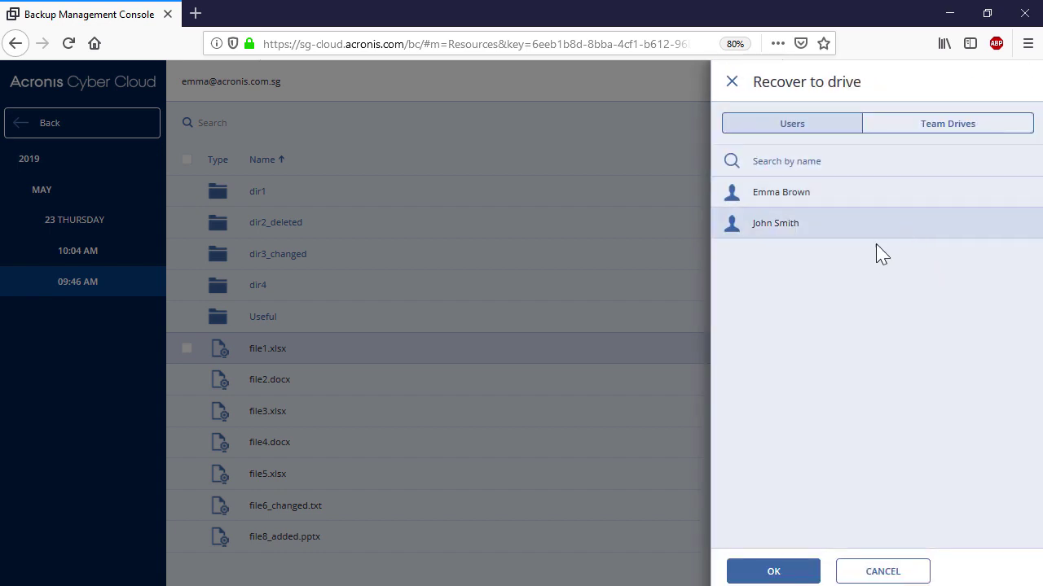
click(771, 571)
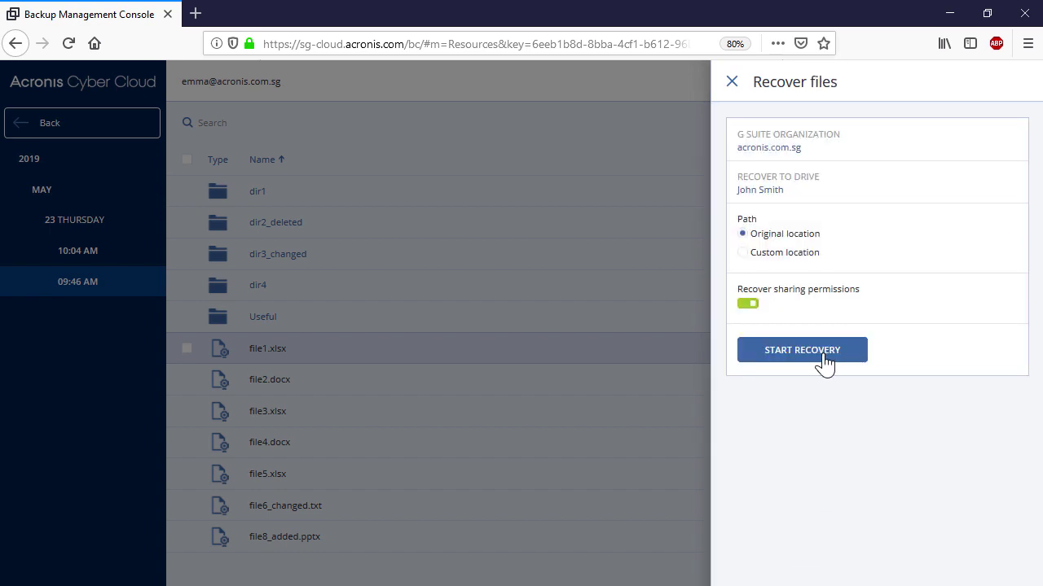
click(822, 358)
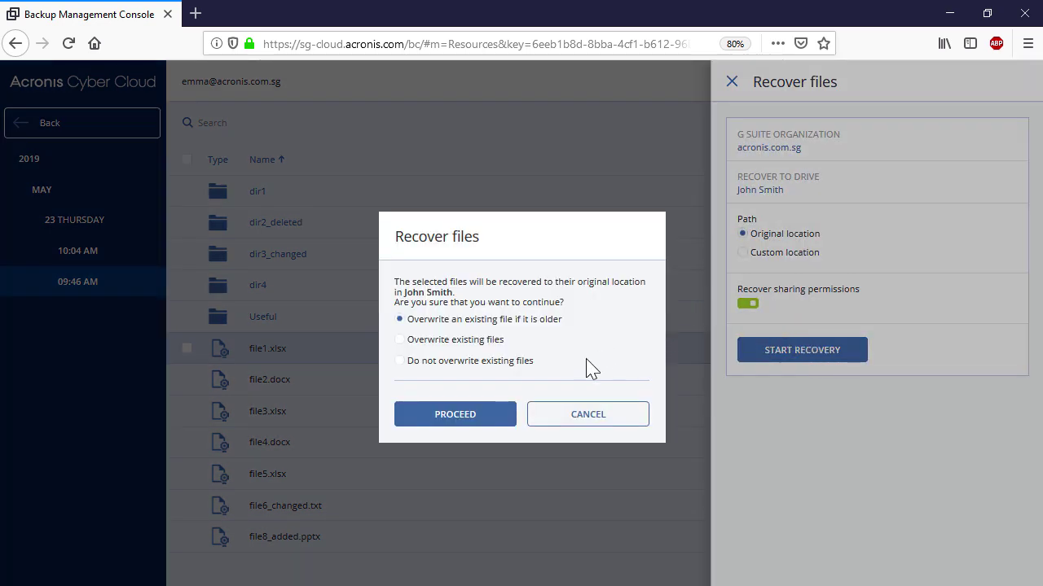
click(498, 417)
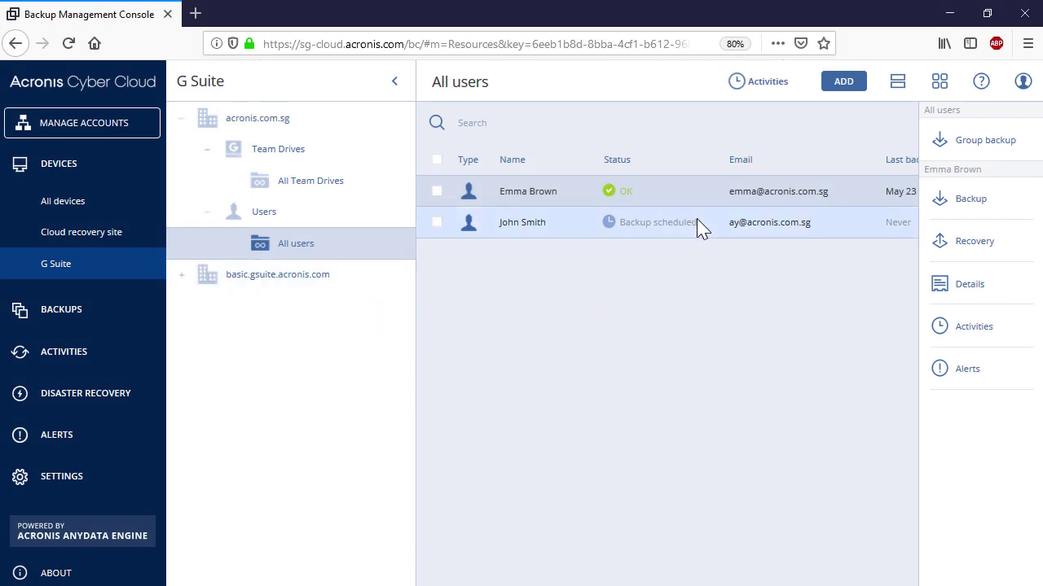
Open the first user's 09:46 Google Drive backup contents and select file1.xlsx.
click(961, 252)
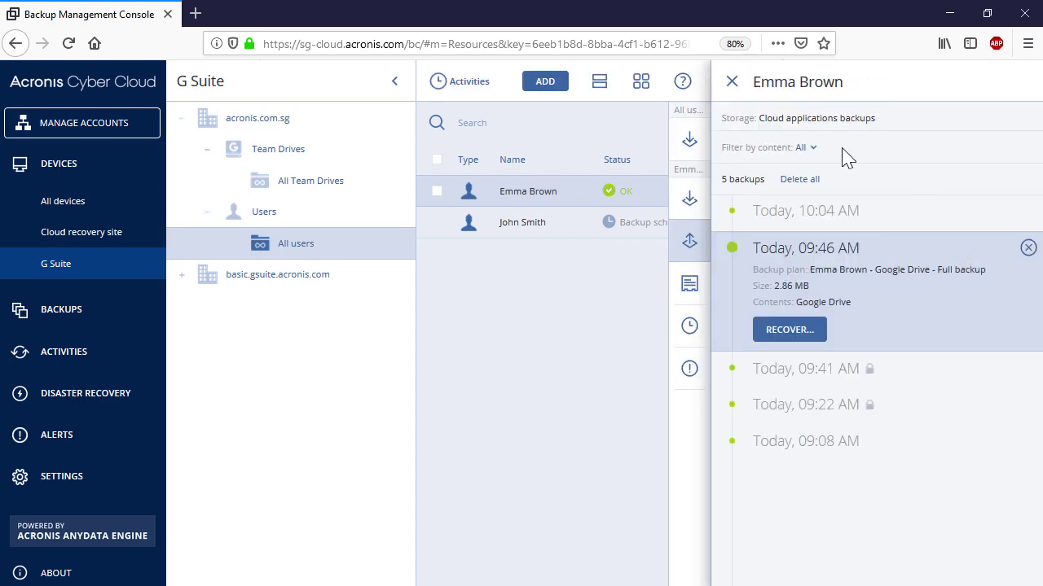
click(811, 148)
click(794, 201)
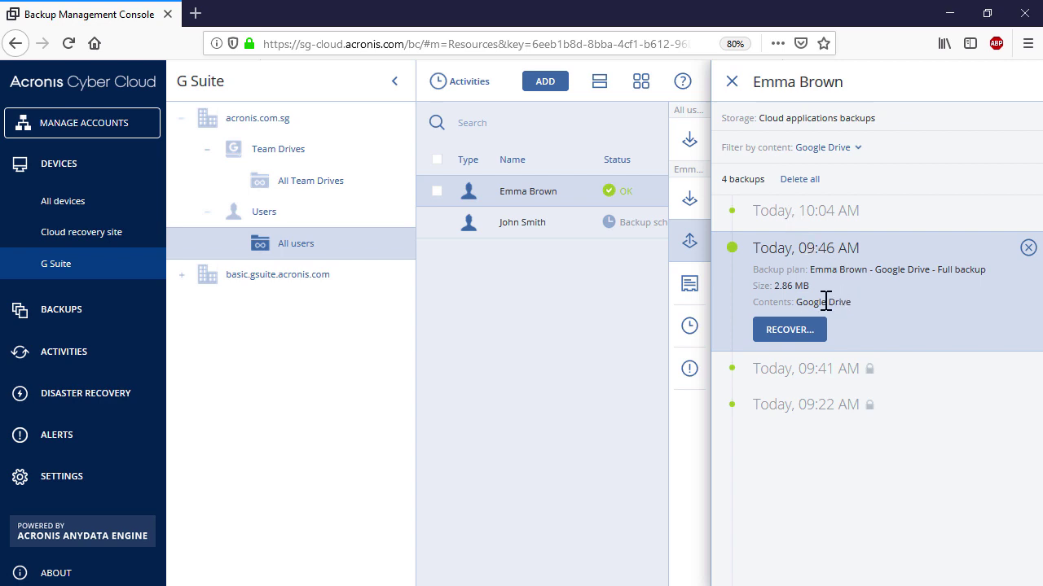
click(809, 333)
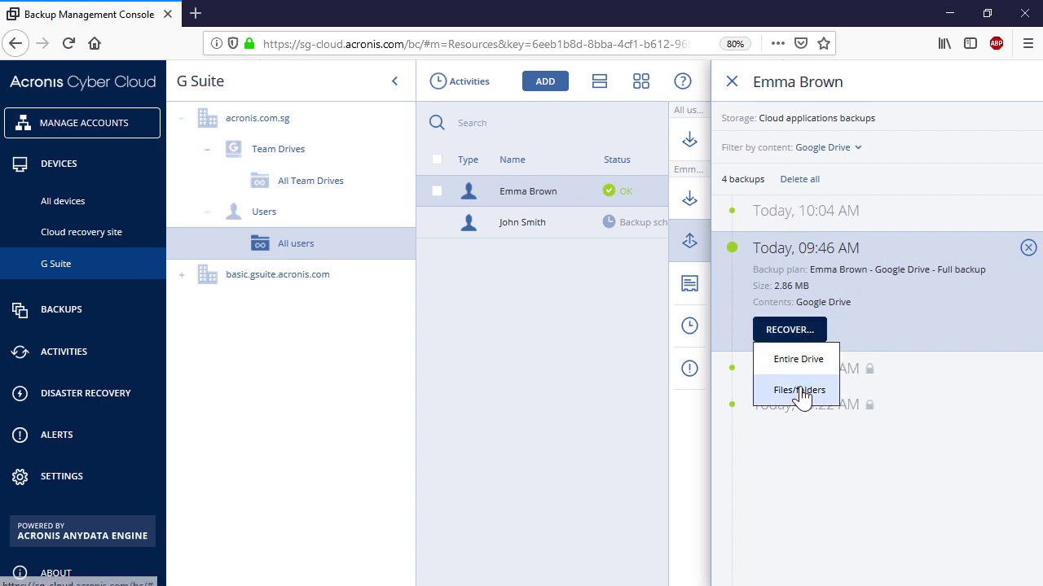
click(799, 391)
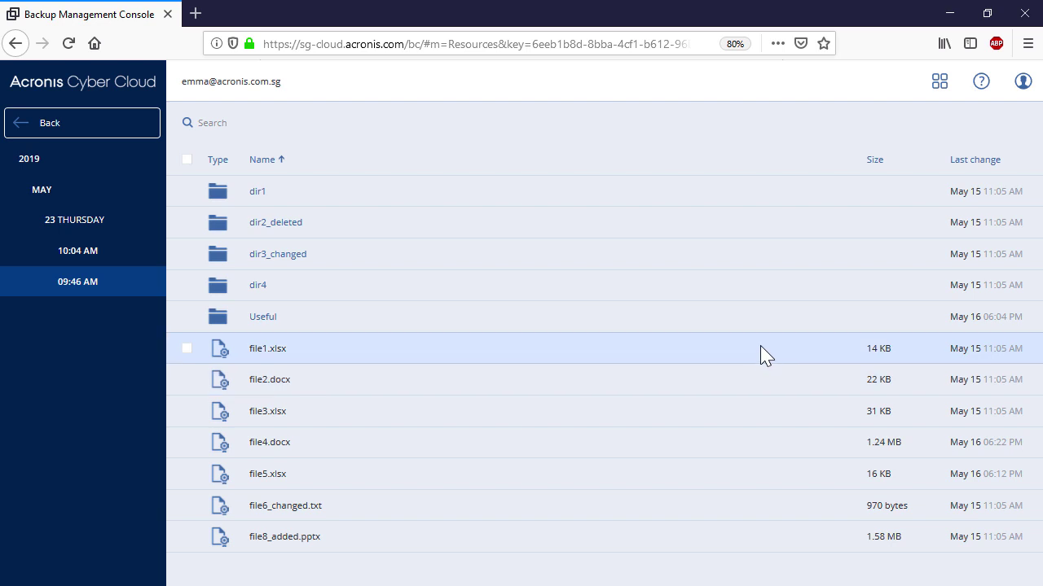
click(760, 348)
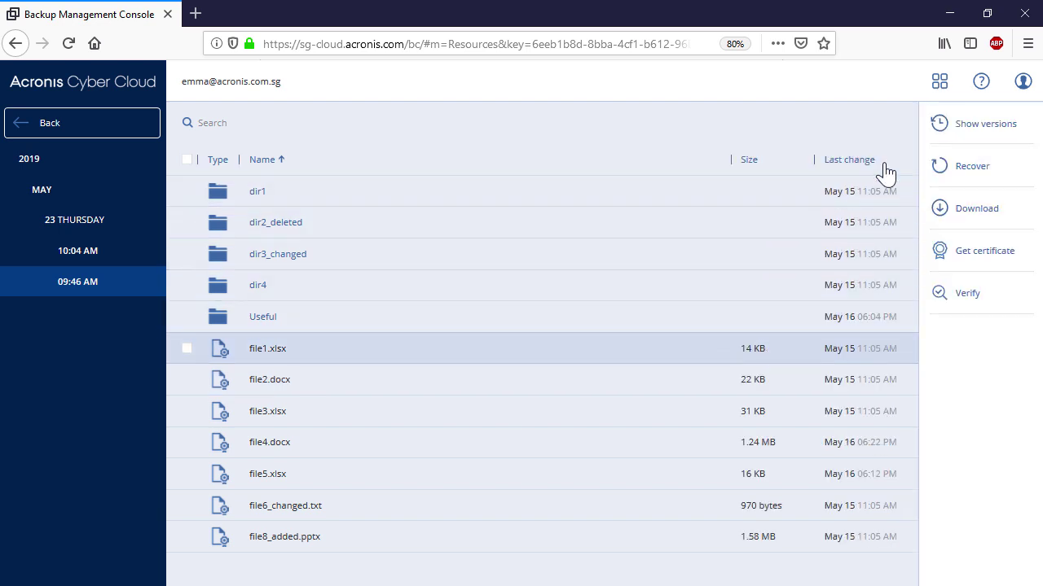
Recover file1.xlsx into the second listed user's drive in basic.gsuite.acronis.com.
click(947, 168)
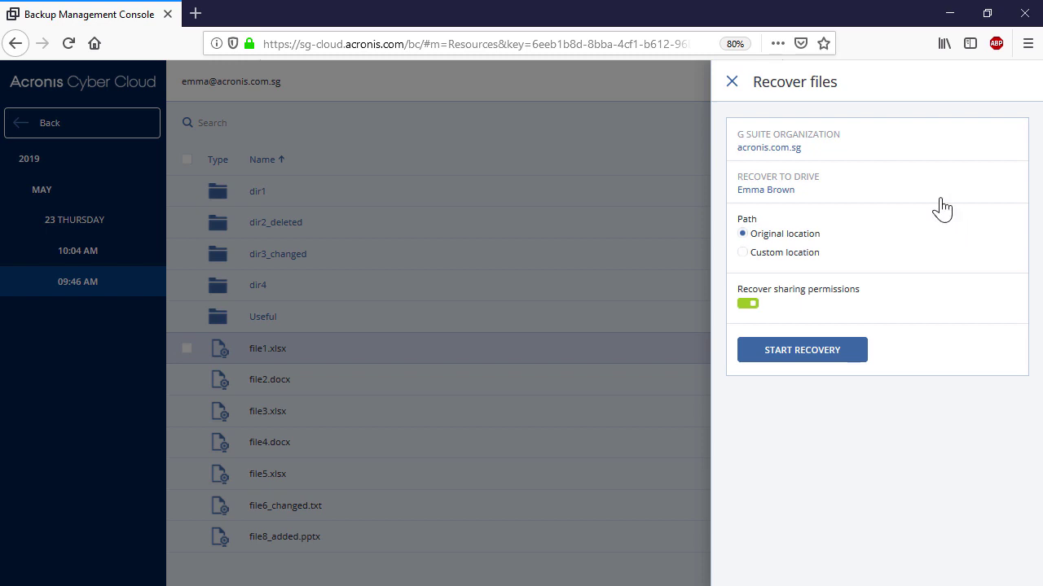
click(926, 156)
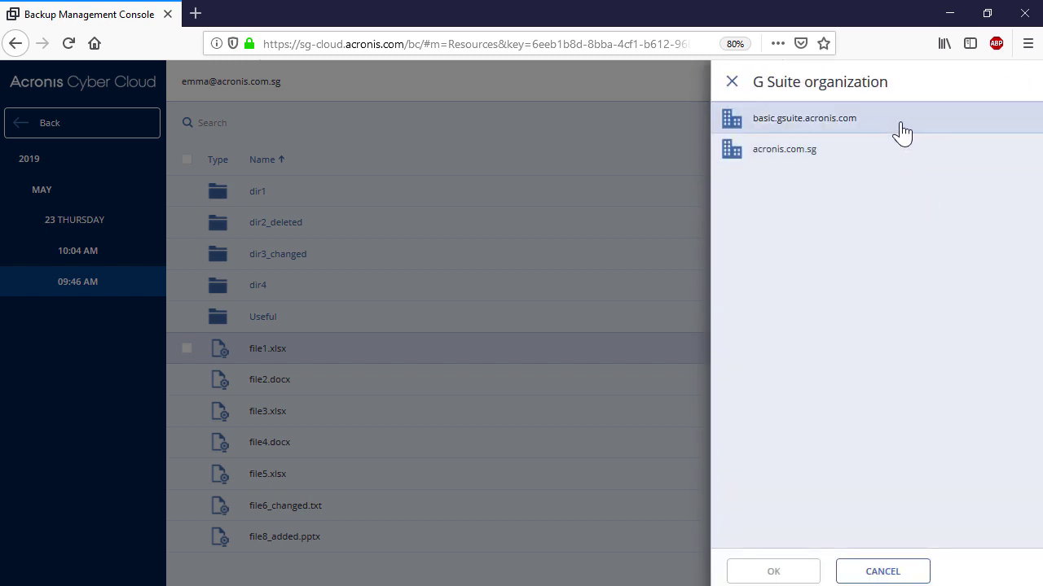
click(901, 132)
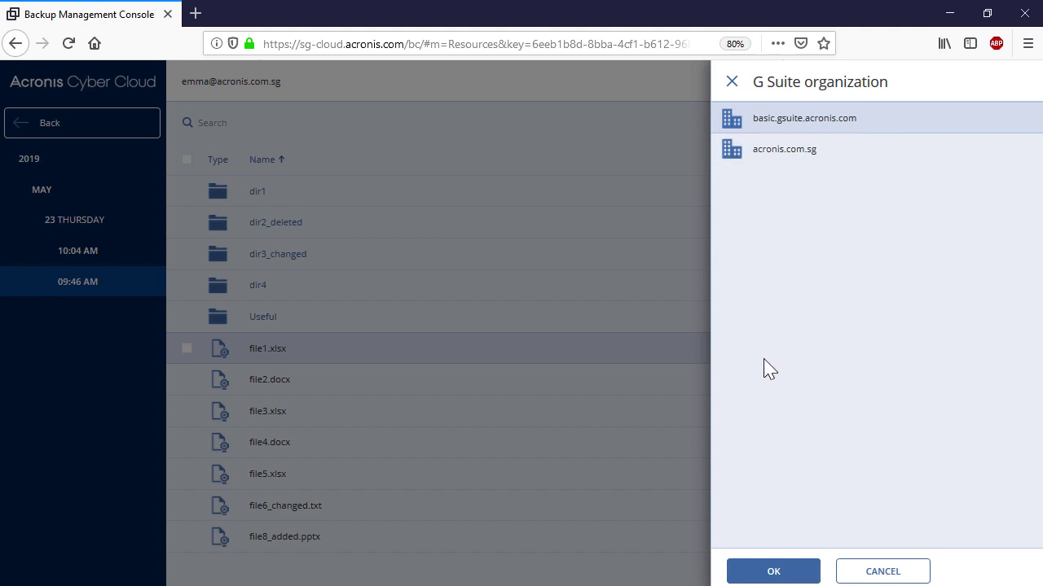
click(778, 567)
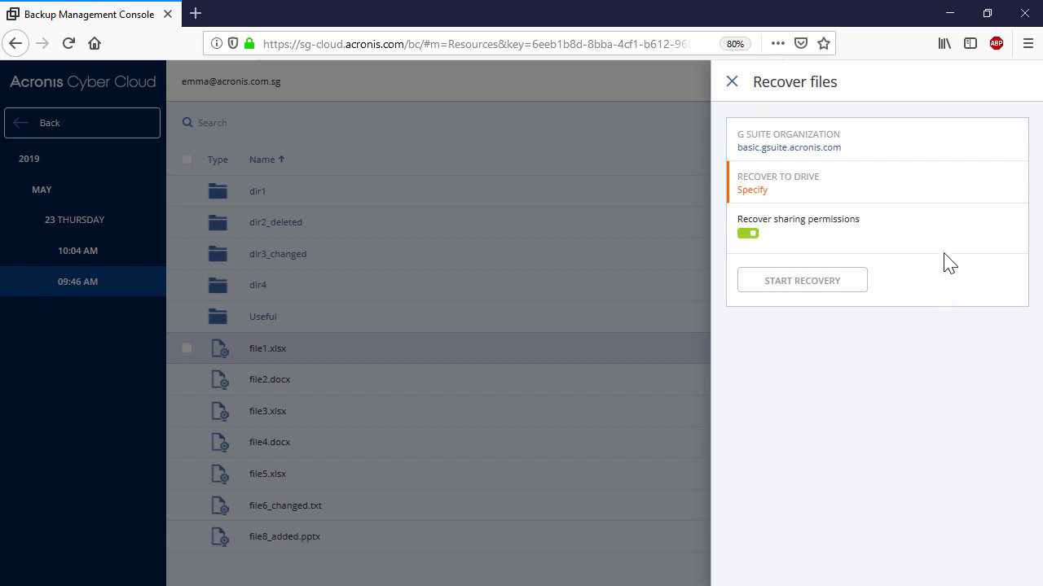
click(908, 197)
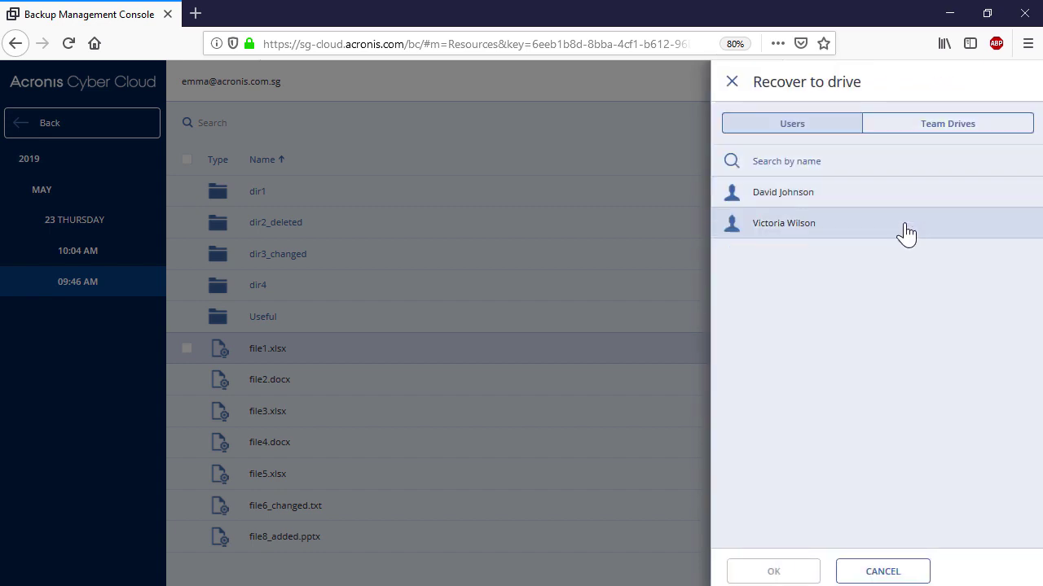
click(896, 231)
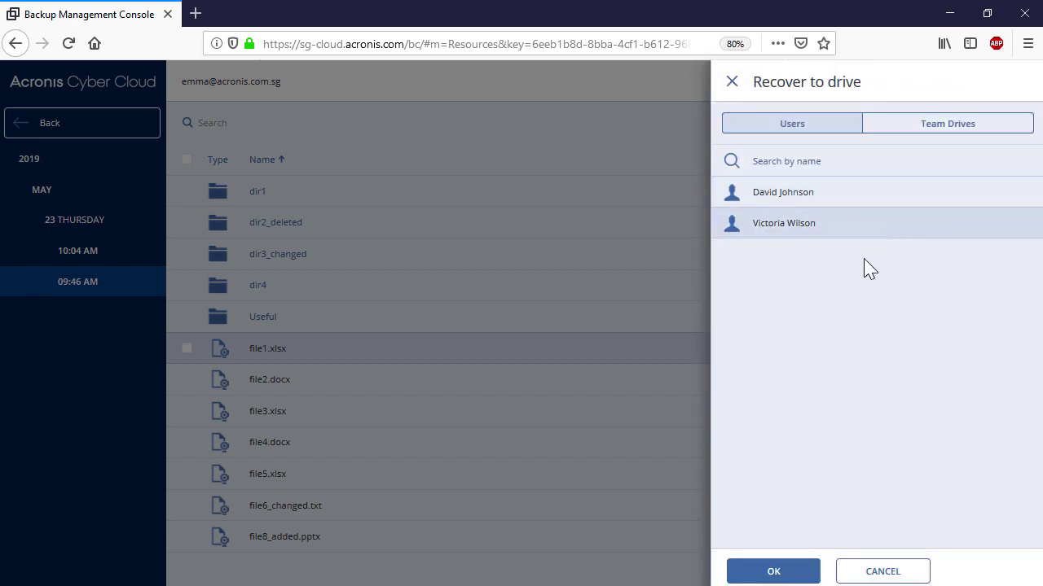
click(789, 573)
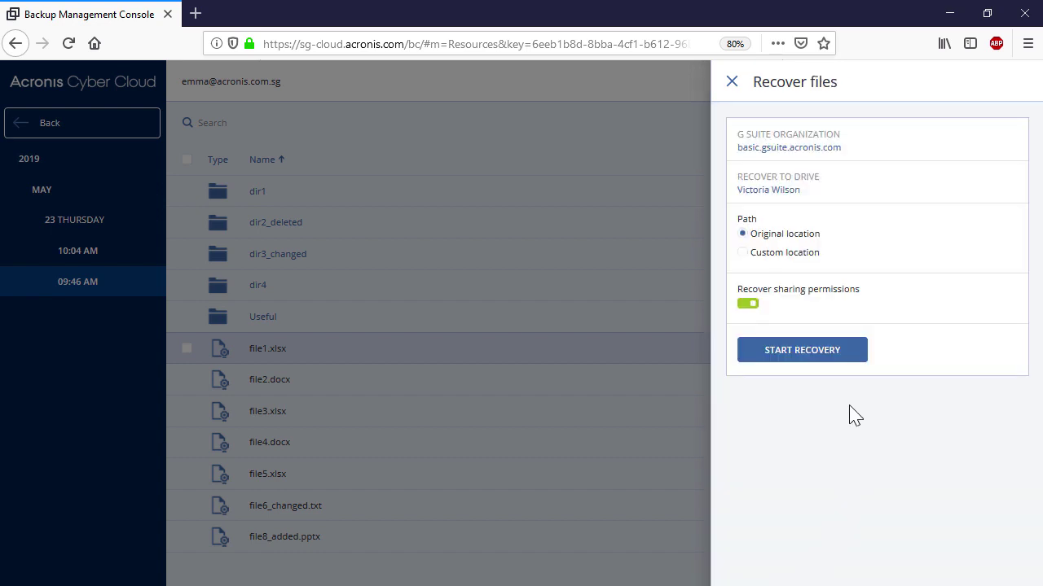
click(823, 366)
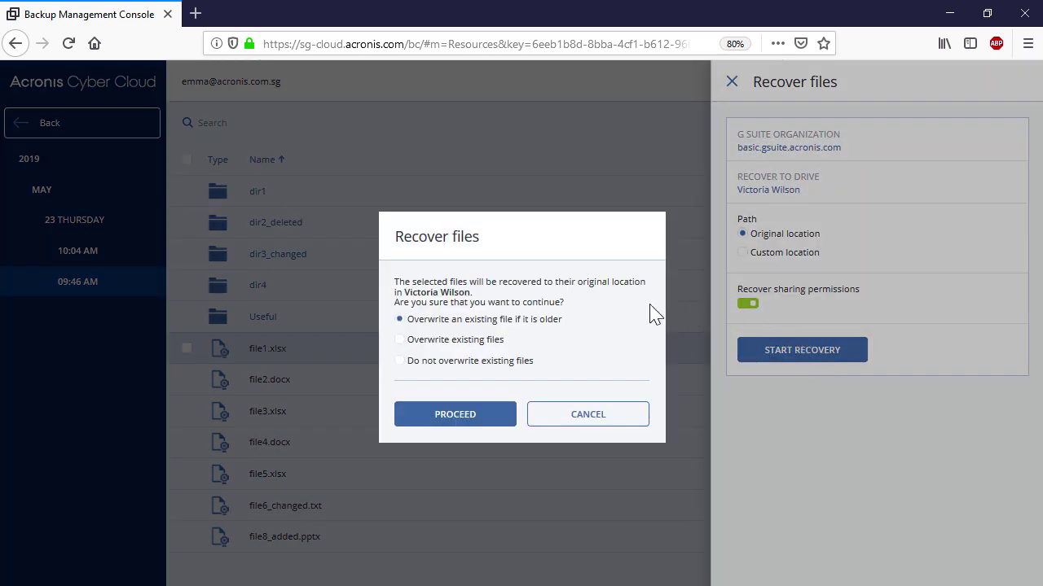
click(449, 415)
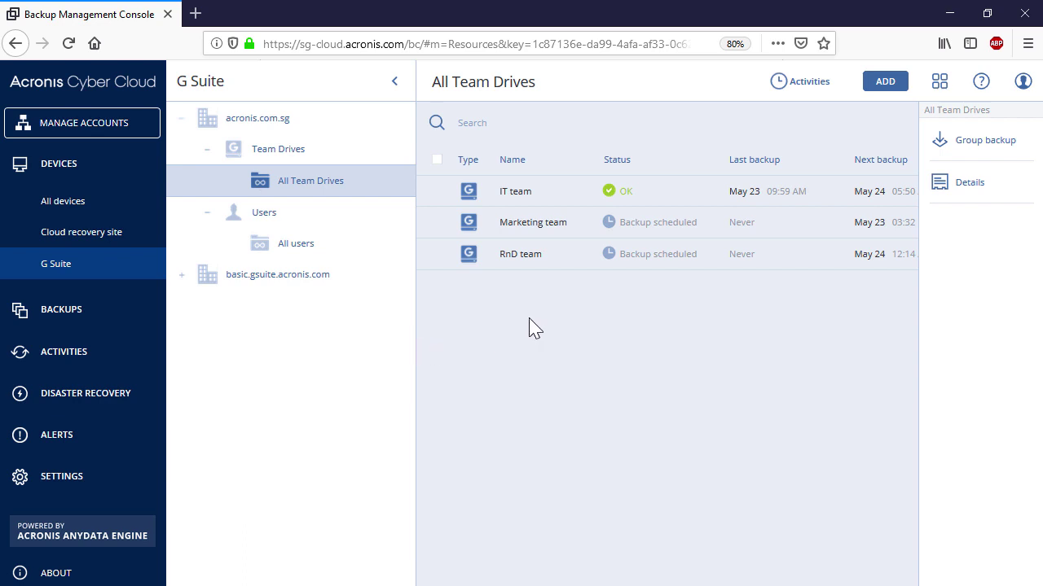
Recover the entire IT team Team Drive from its 09:59 AM backup, supplying the backup password.
click(643, 201)
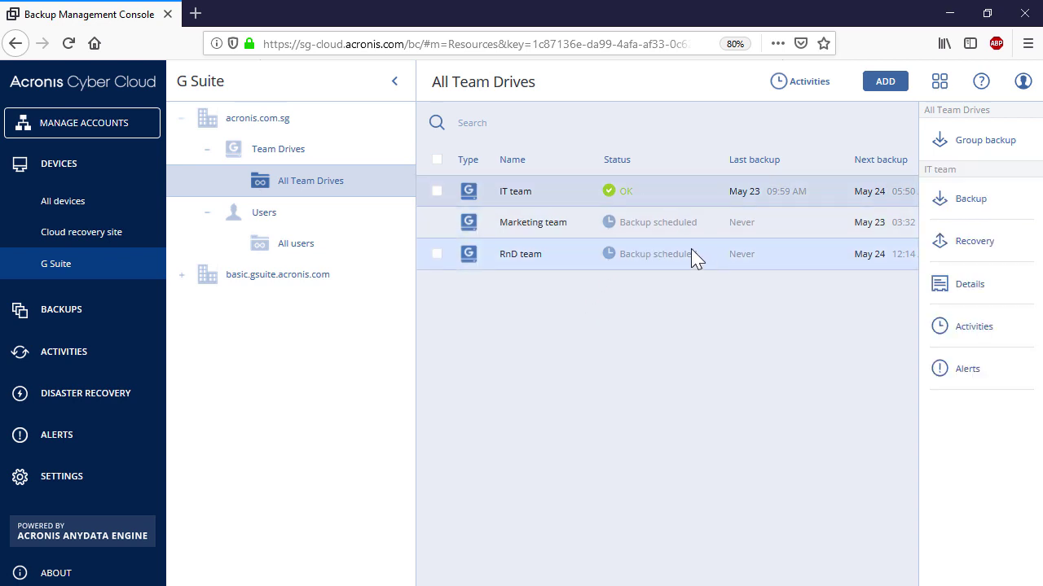
click(959, 238)
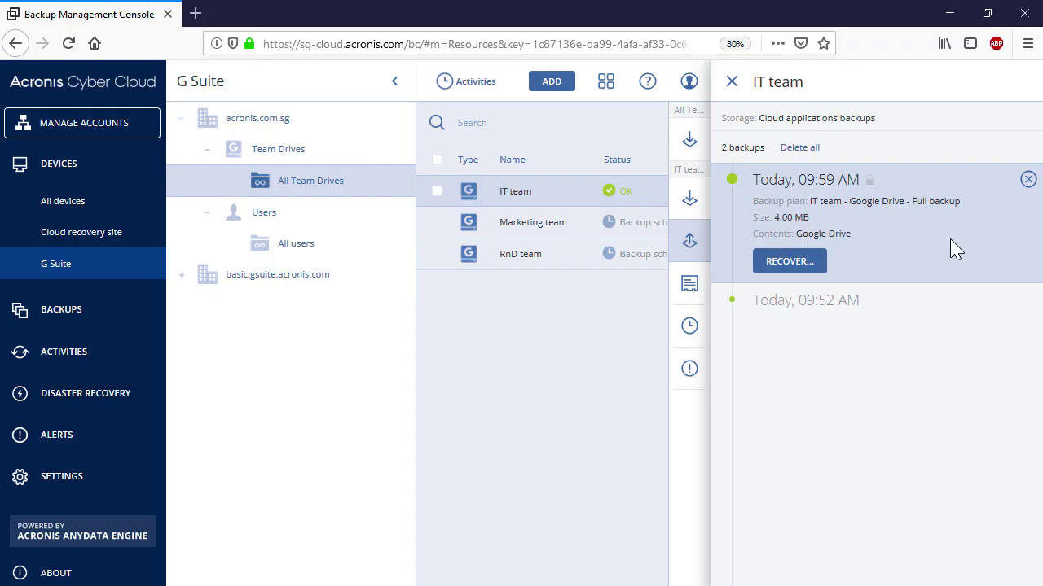
click(808, 261)
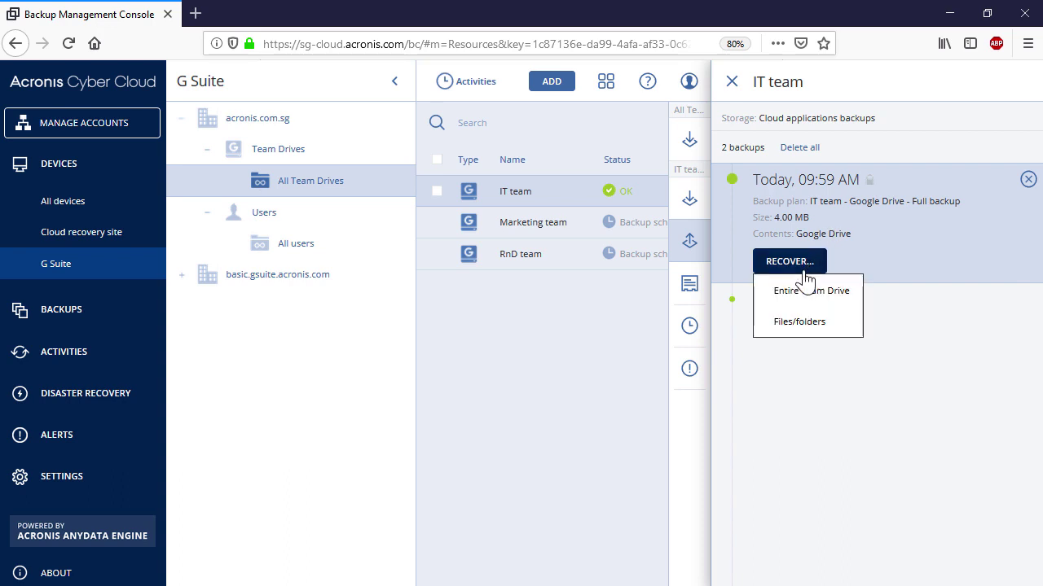
click(801, 293)
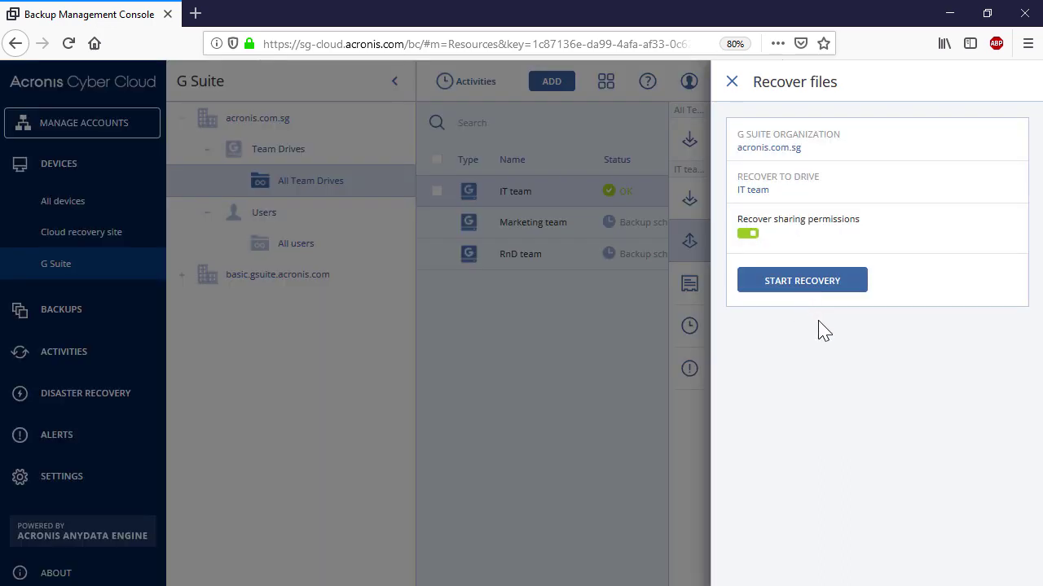
click(791, 284)
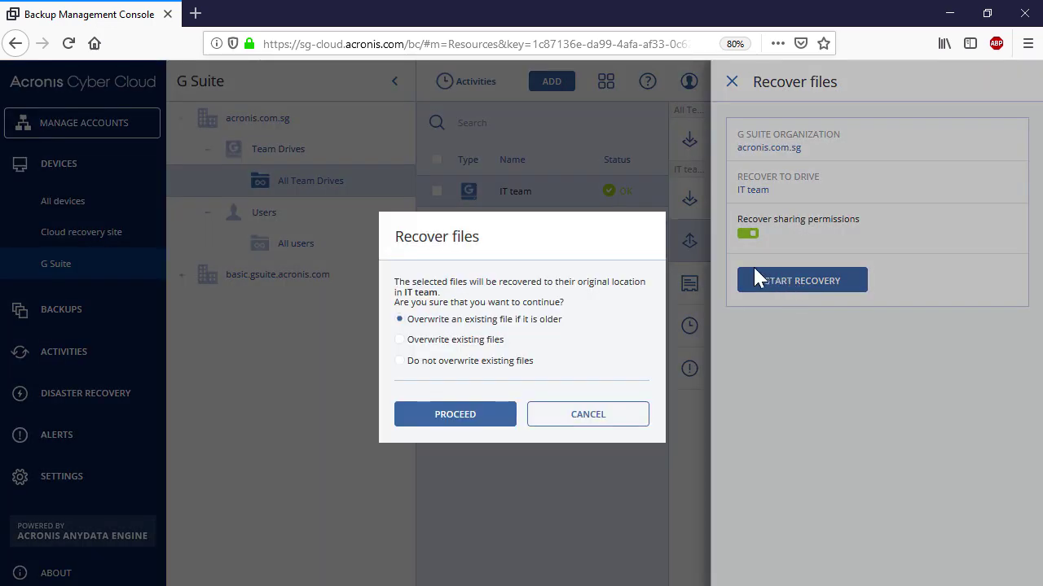
click(457, 414)
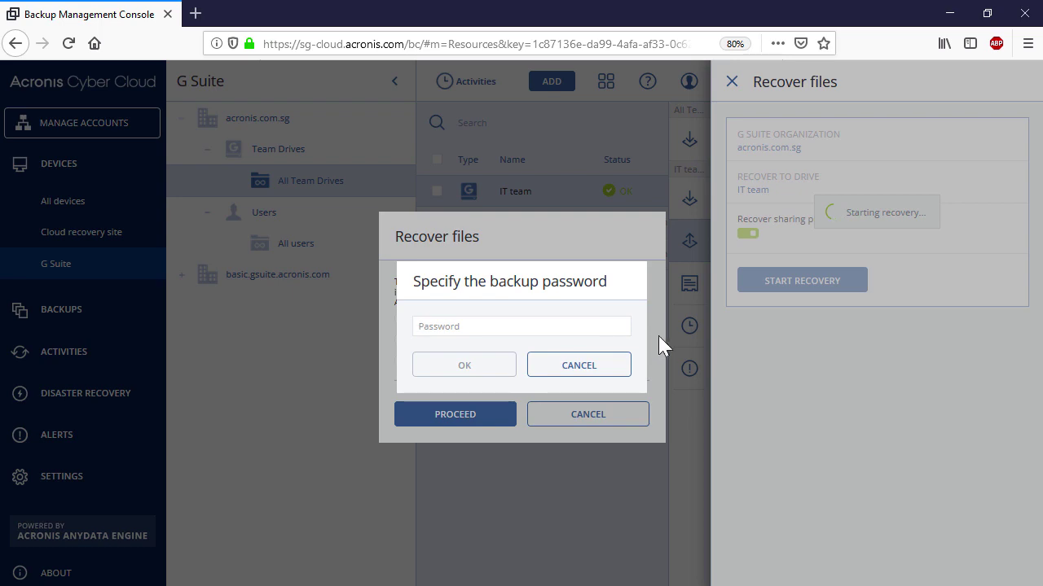
text(•••••)
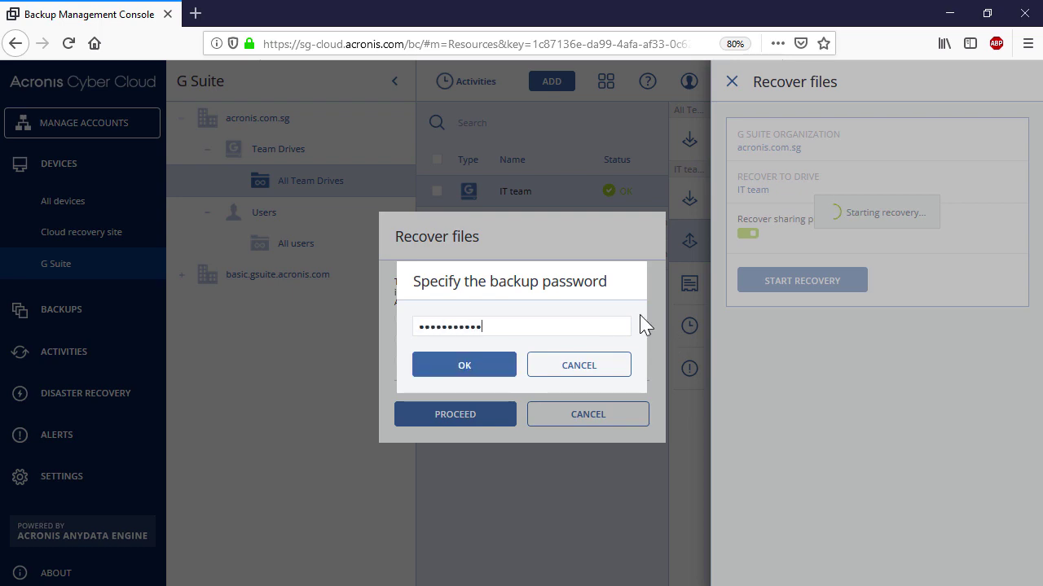
click(488, 366)
key(Return)
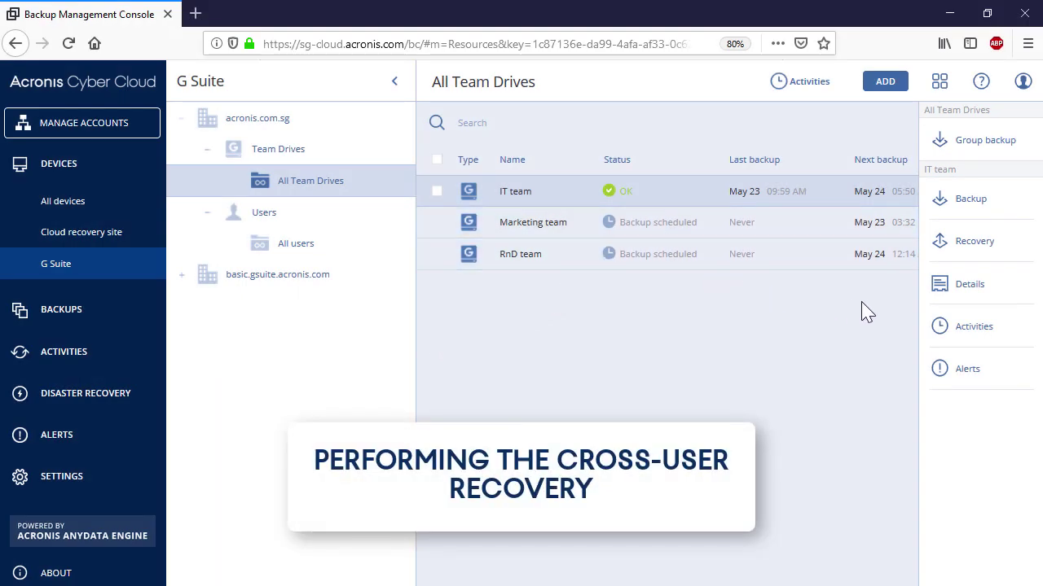
Recover the entire IT team backup into the RnD team Team Drive with 'Overwrite if older'.
click(954, 250)
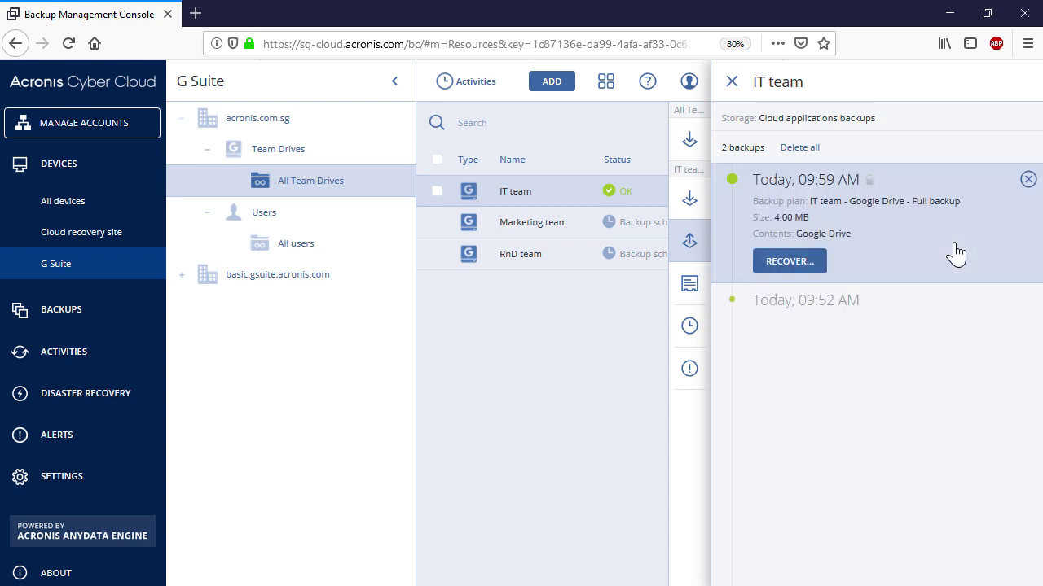
click(801, 262)
click(802, 295)
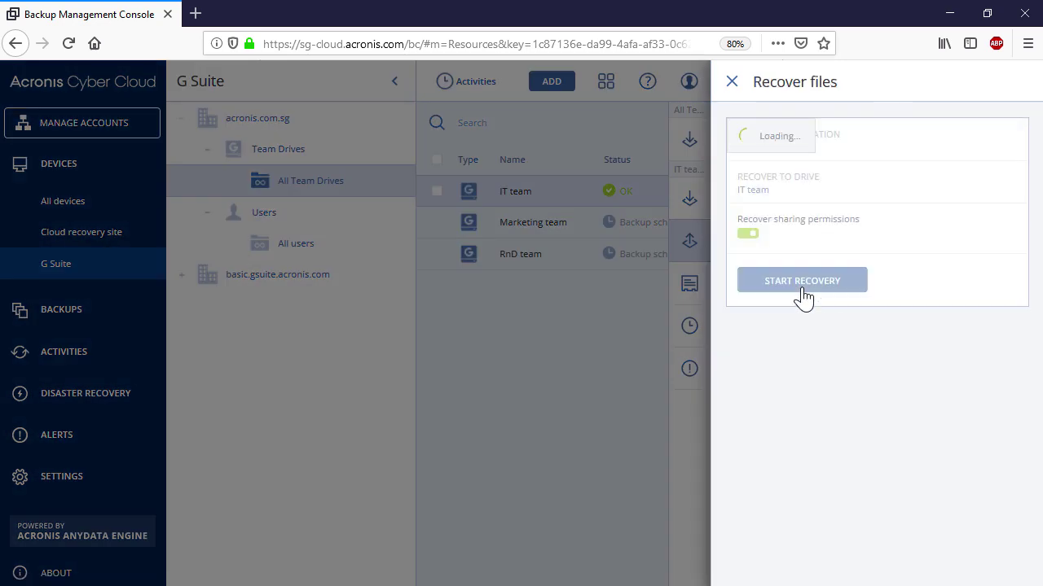
click(878, 195)
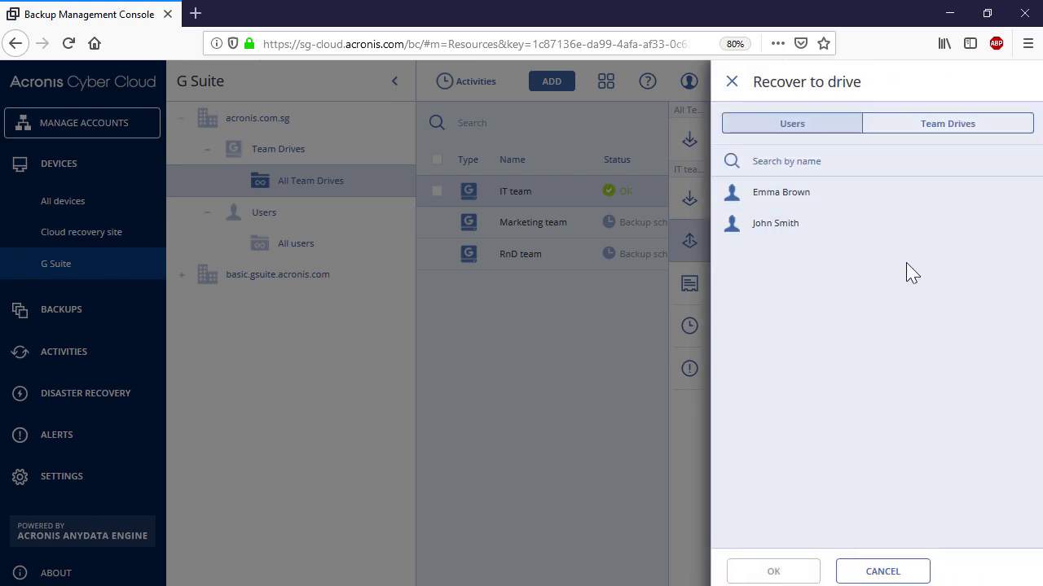
click(970, 130)
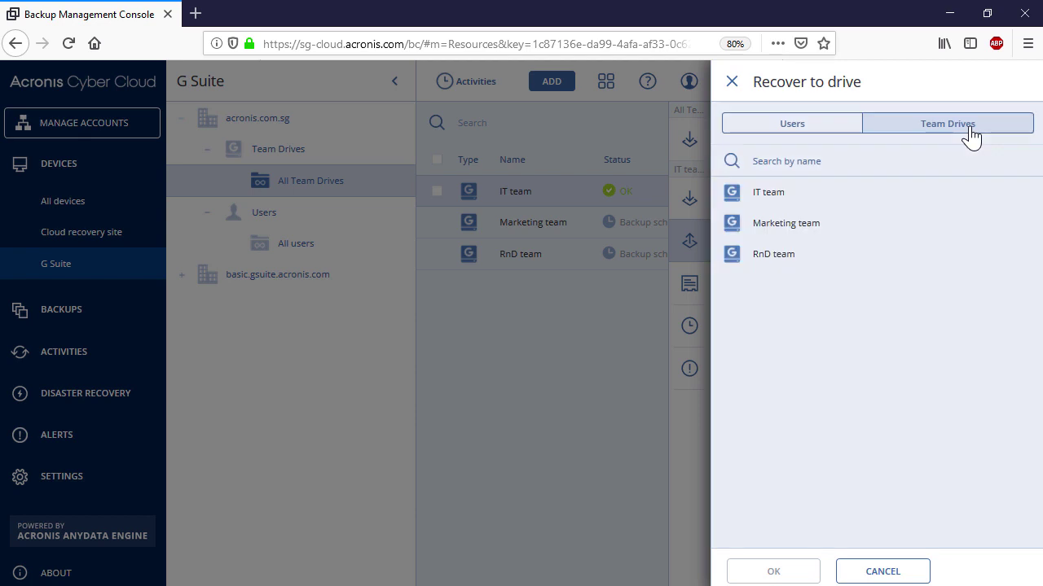
click(922, 257)
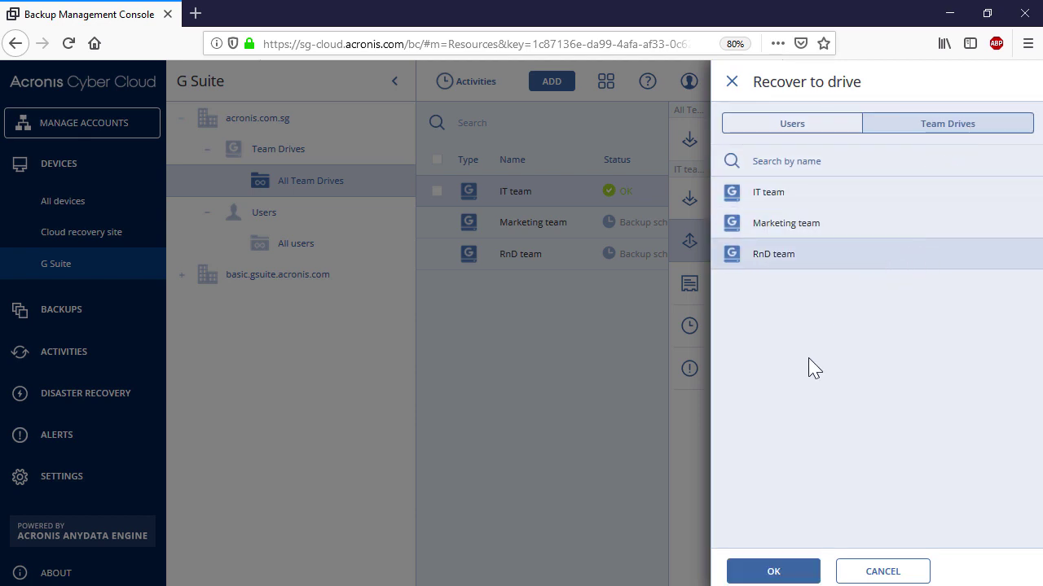
click(767, 572)
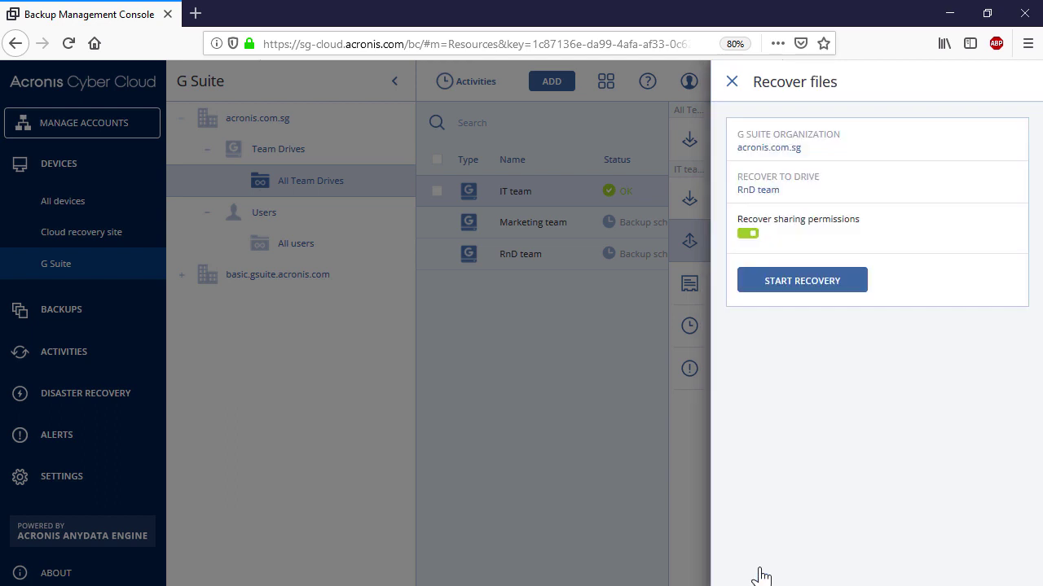
click(800, 297)
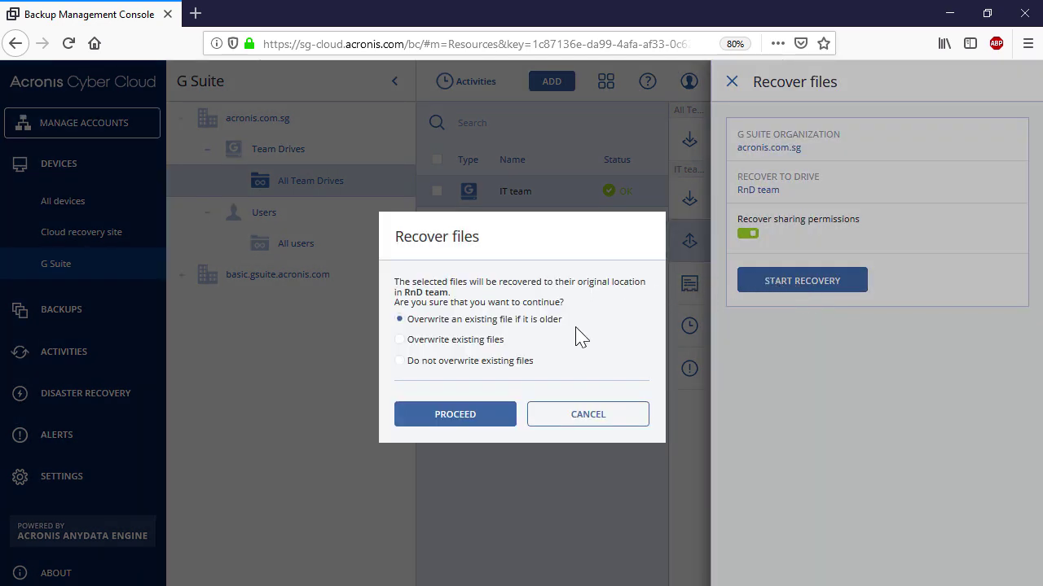
click(493, 420)
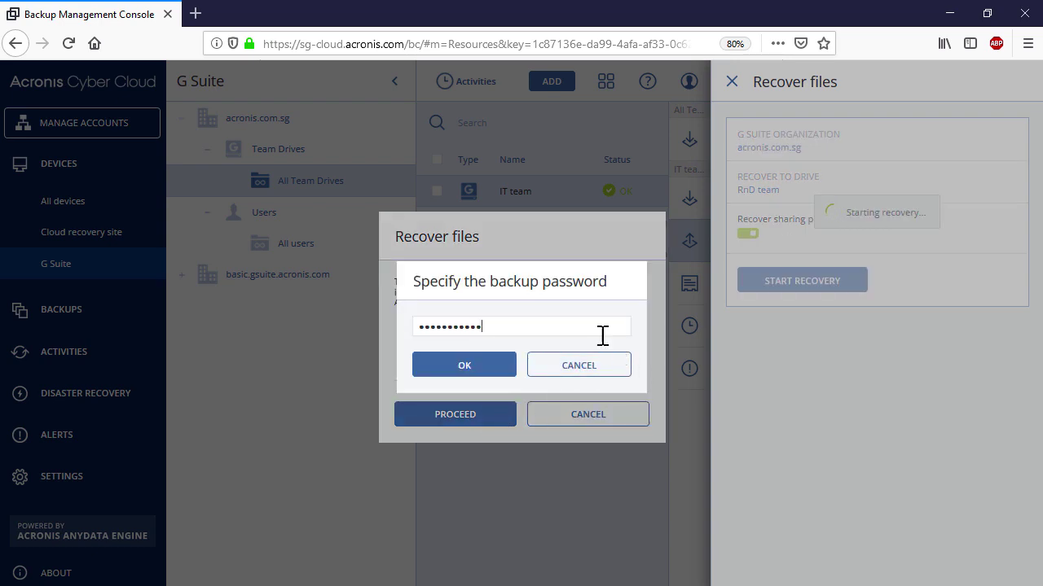
click(482, 366)
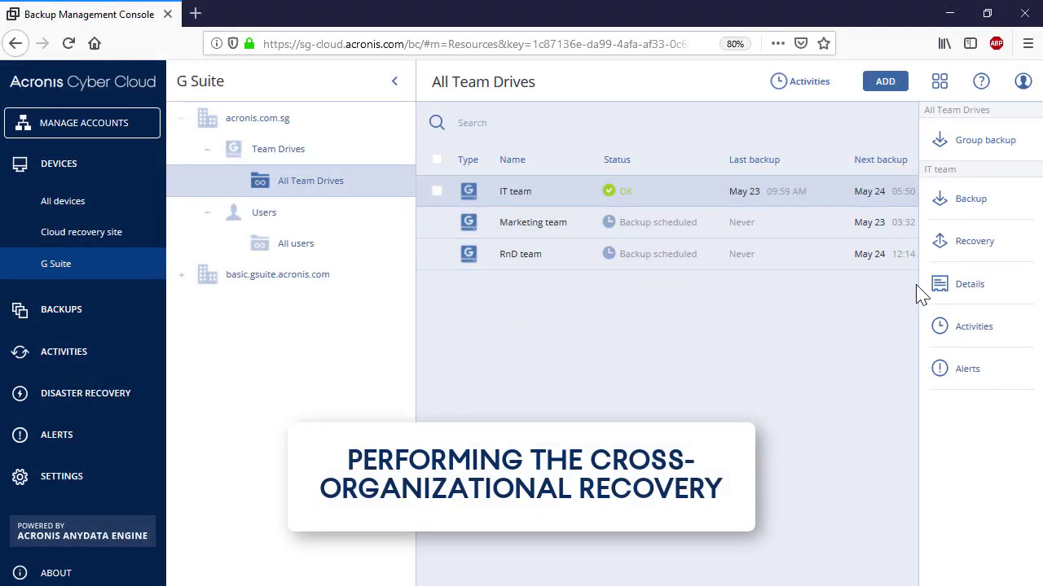
Choose Entire Team Drive recovery for IT team, targeting the basic.gsuite.acronis.com organization.
click(967, 240)
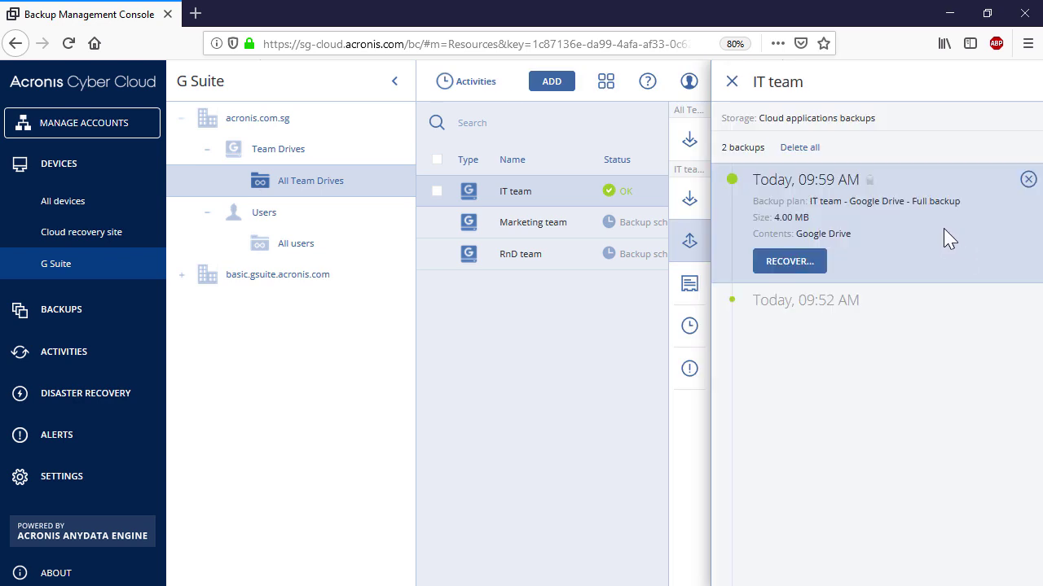
click(815, 262)
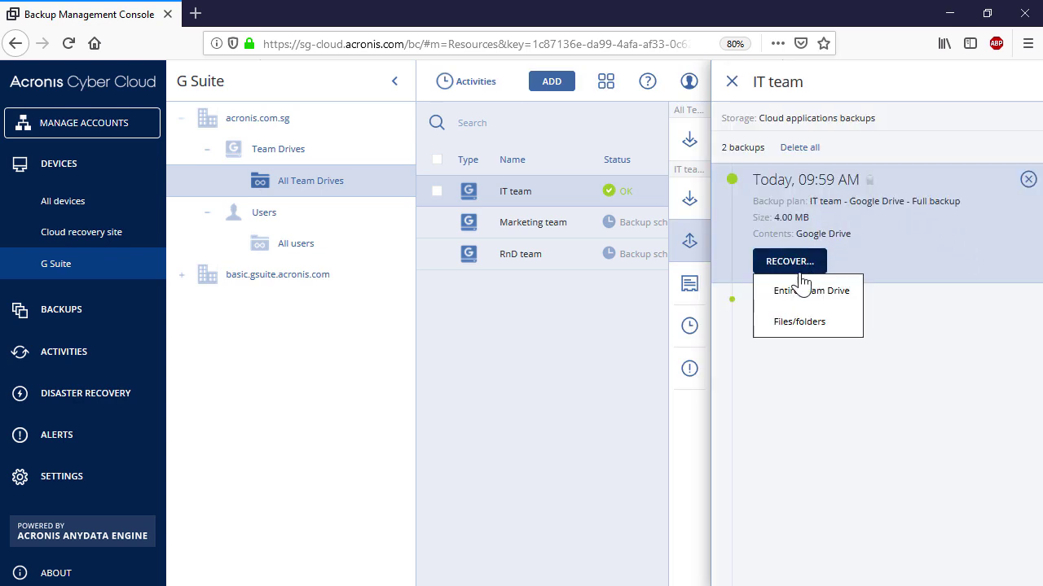
click(796, 294)
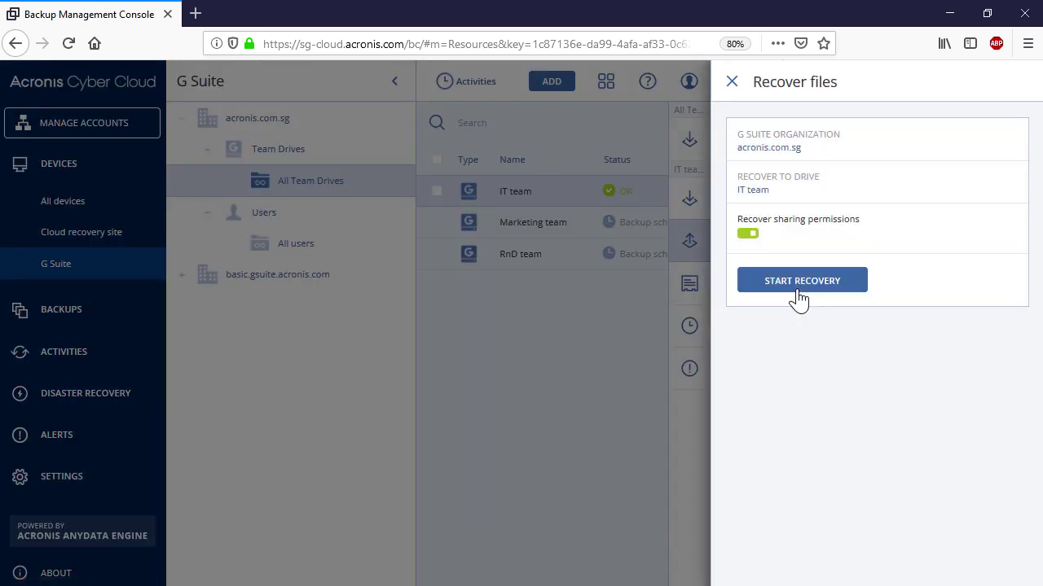
click(868, 158)
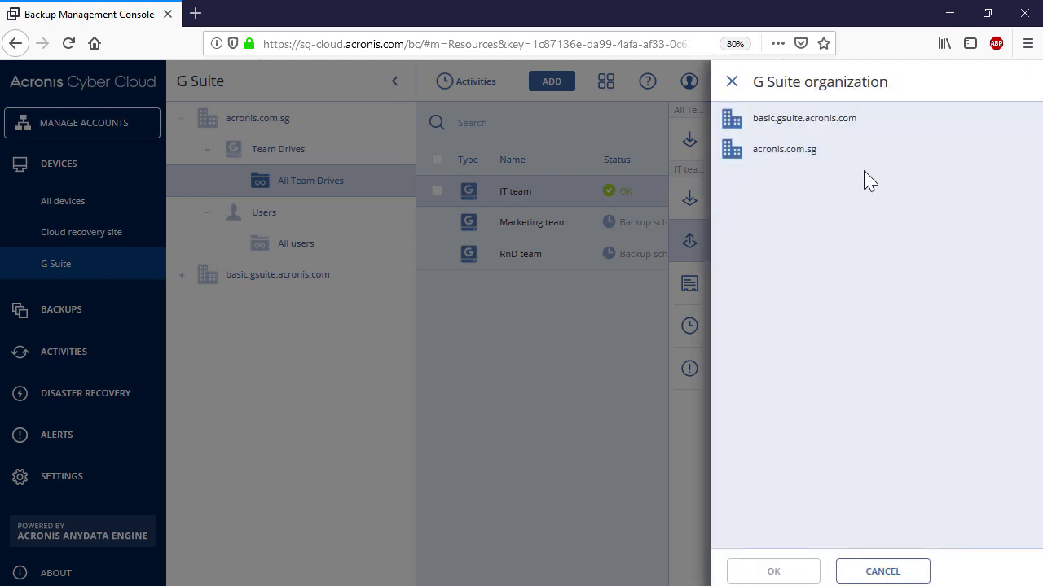
click(855, 129)
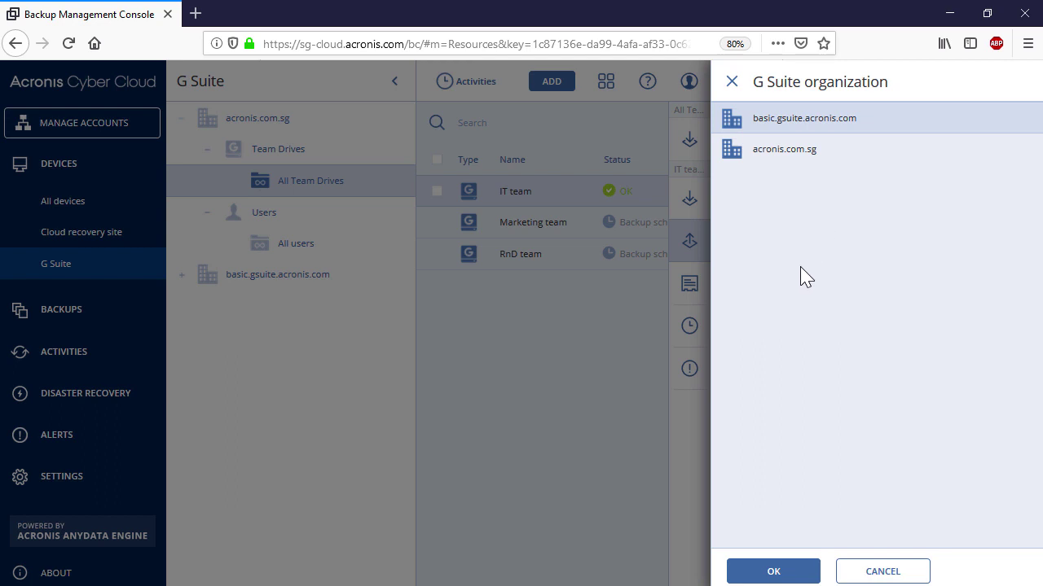
click(774, 571)
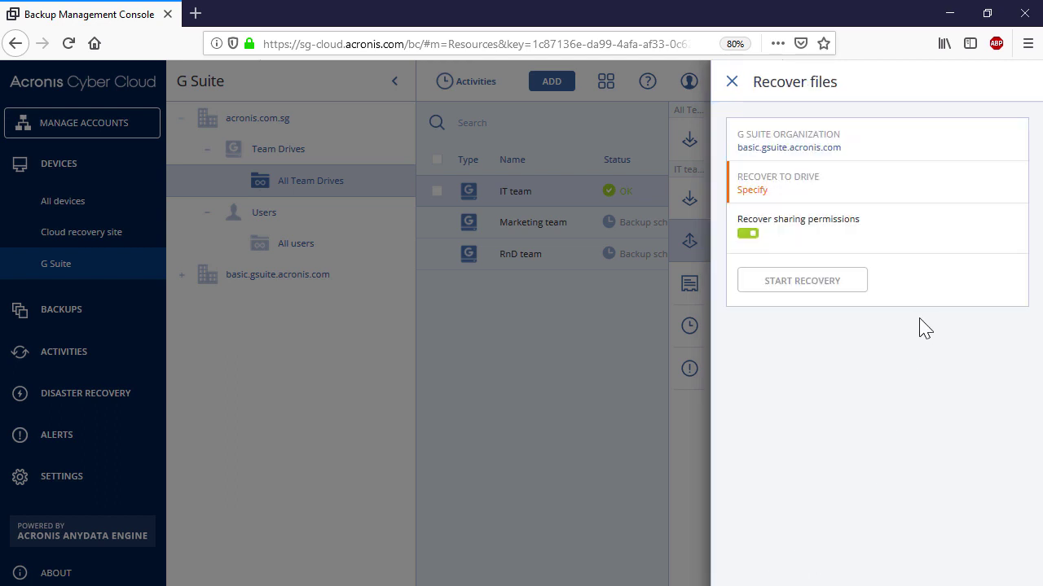
Recover into a user's drive there, overwriting only older files, and supply the backup password.
click(886, 195)
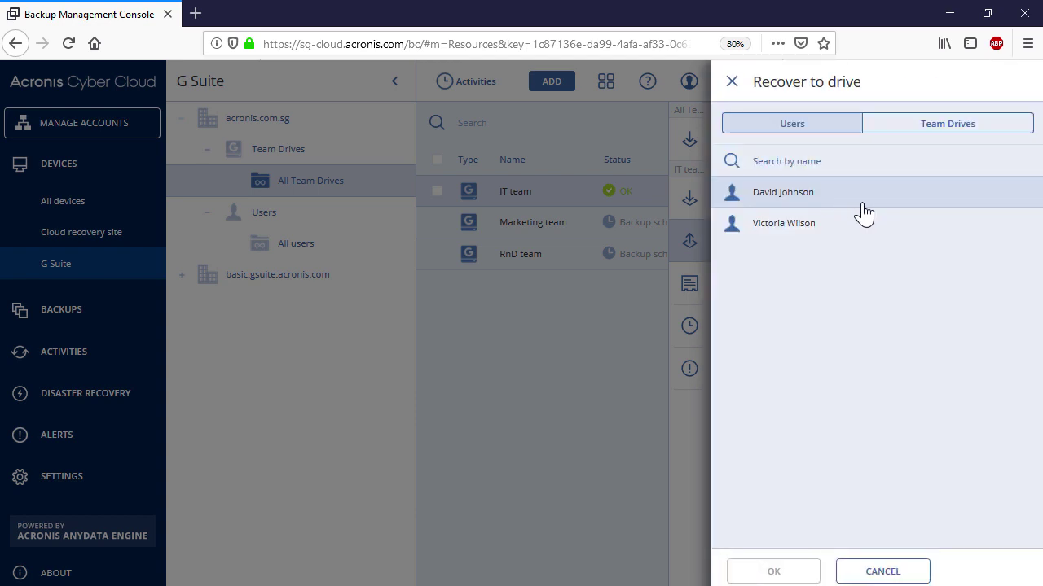
click(914, 231)
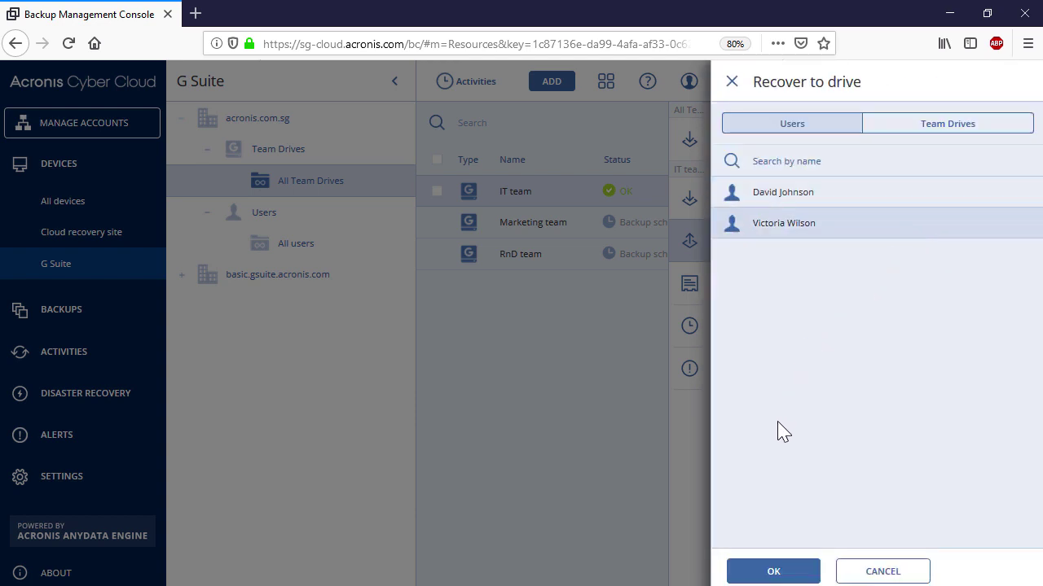
click(753, 575)
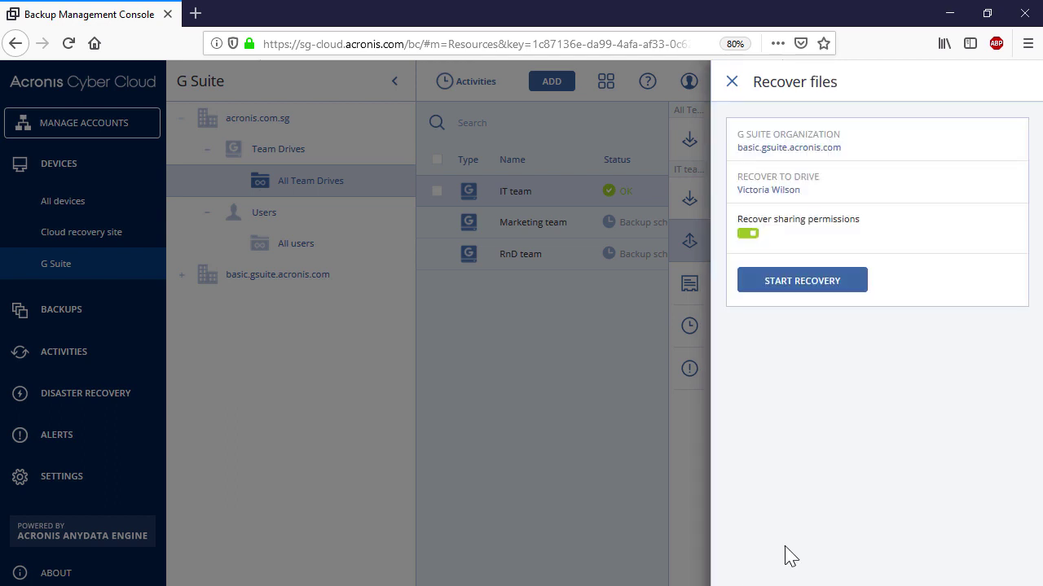
click(802, 292)
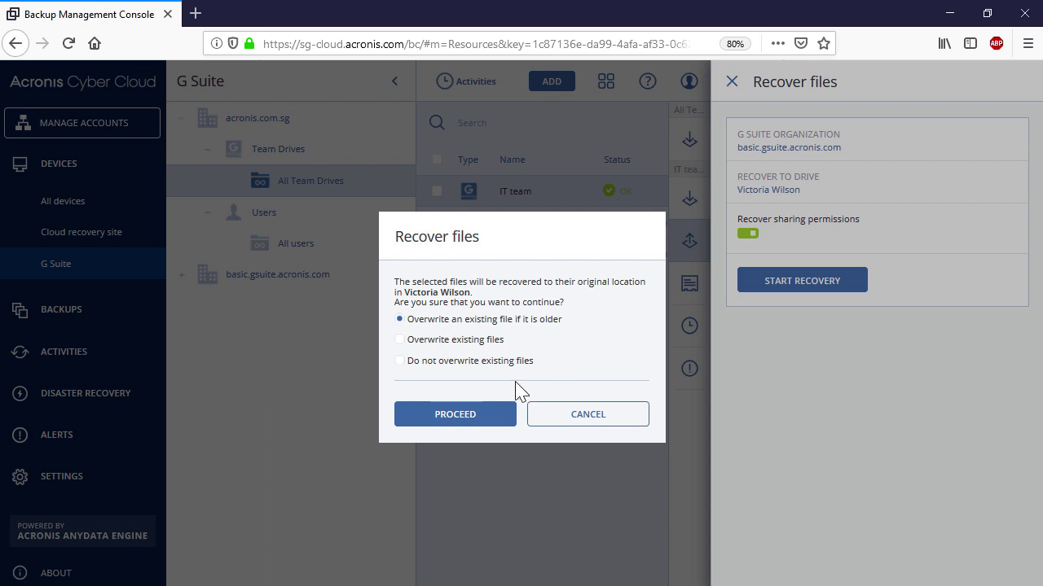
click(496, 425)
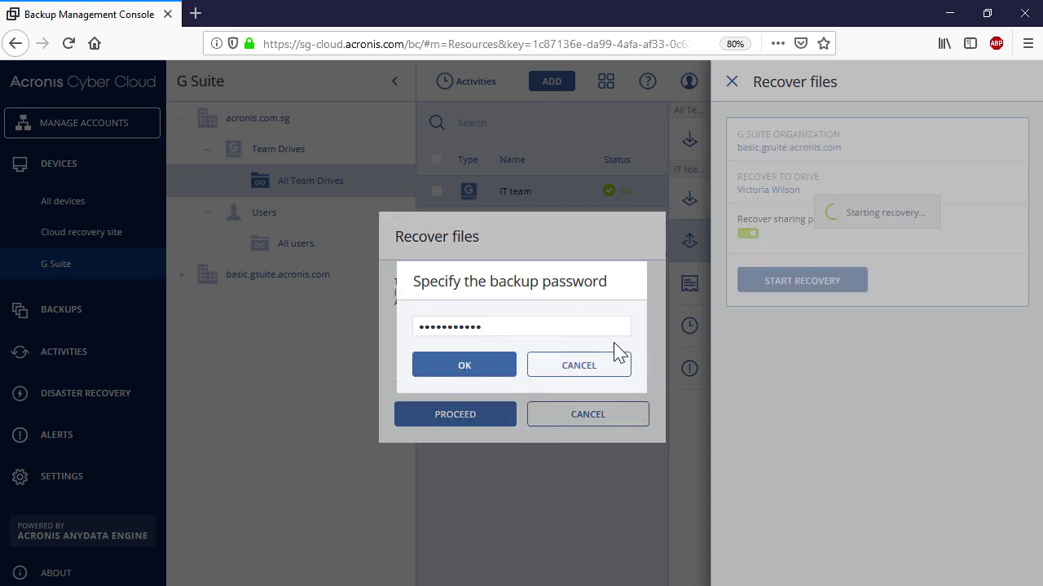
click(489, 365)
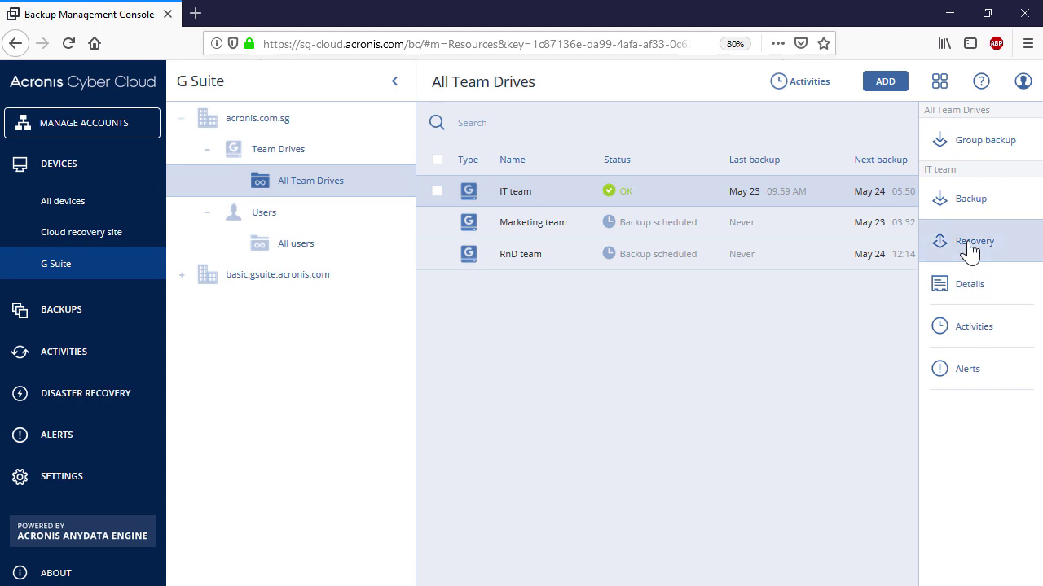
Browse the IT team backup's files, unlocking it with the backup password.
click(945, 241)
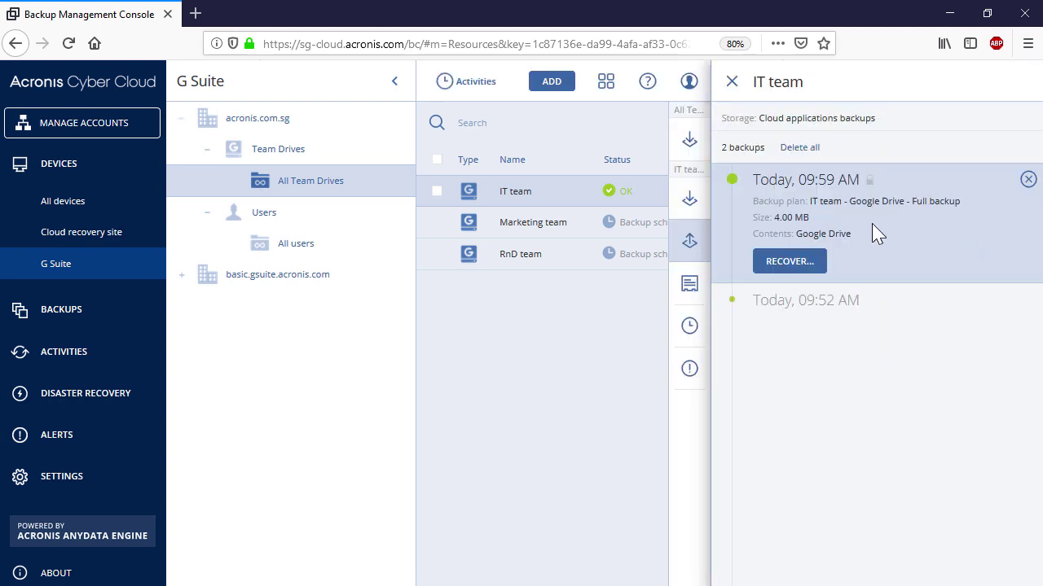
click(821, 262)
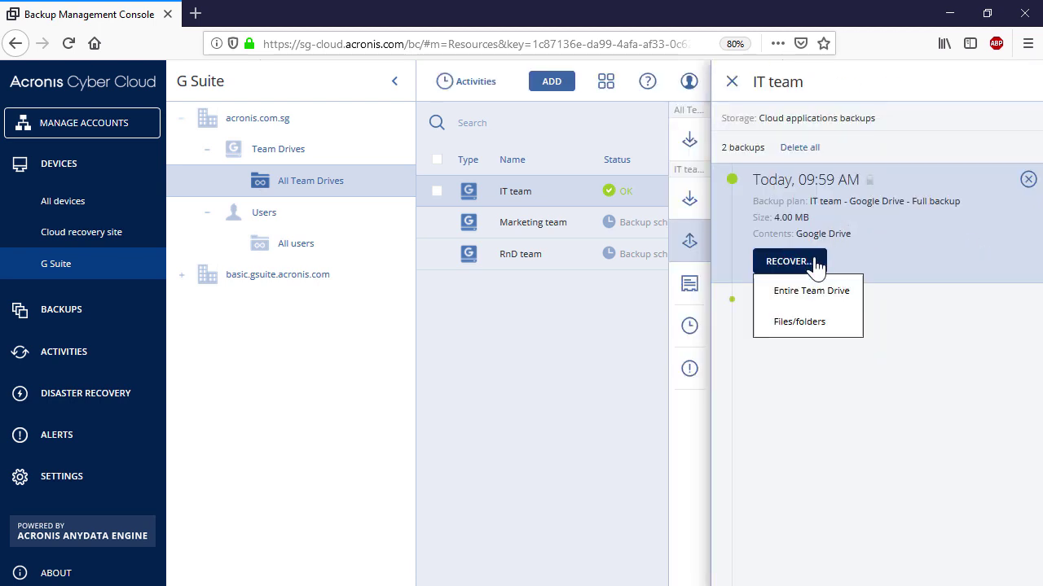
click(800, 322)
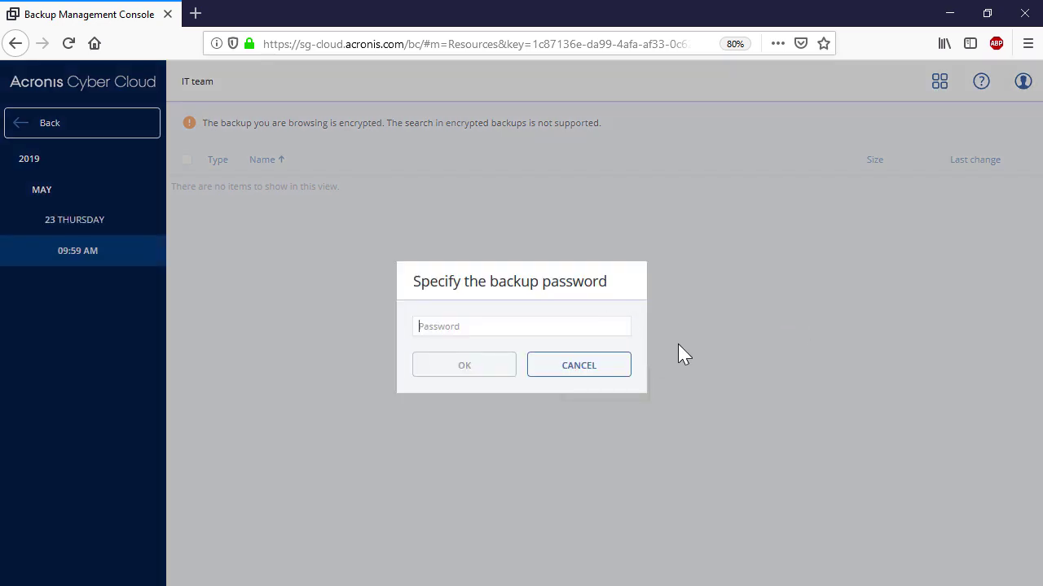
text(•••)
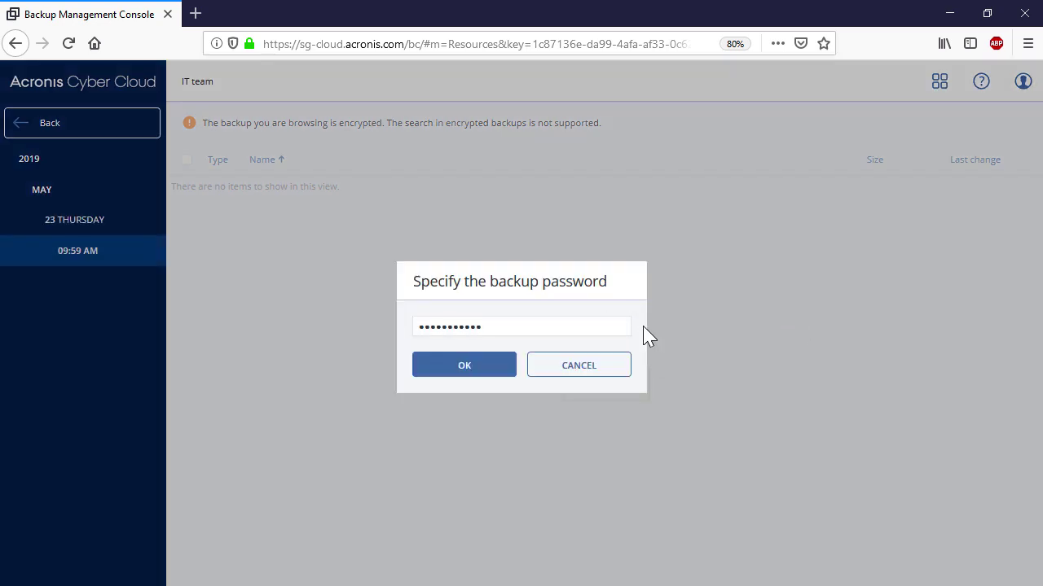
click(504, 369)
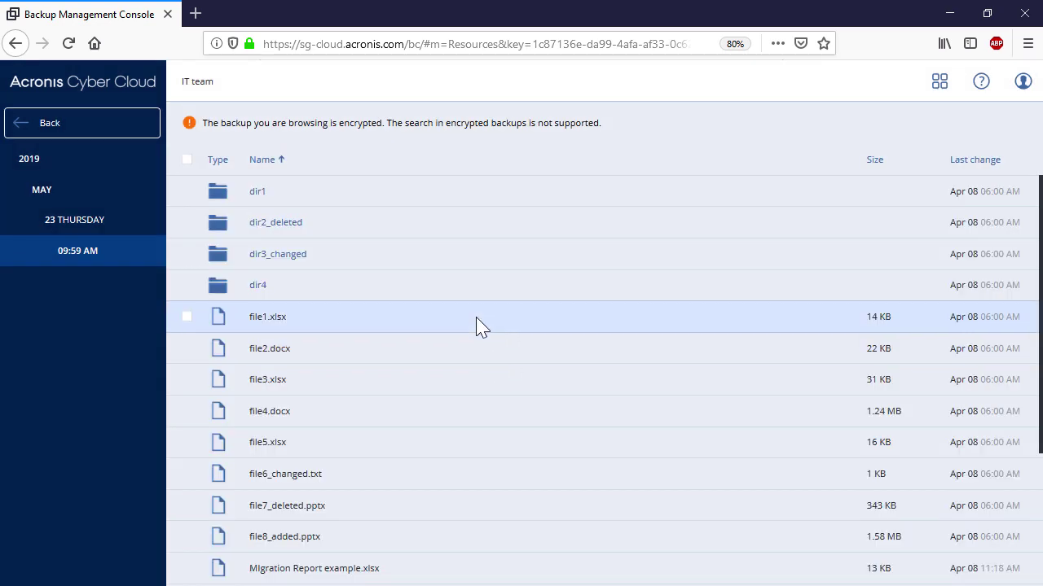
Recover file1.xlsx to its original IT team location, overwriting only older files.
click(478, 326)
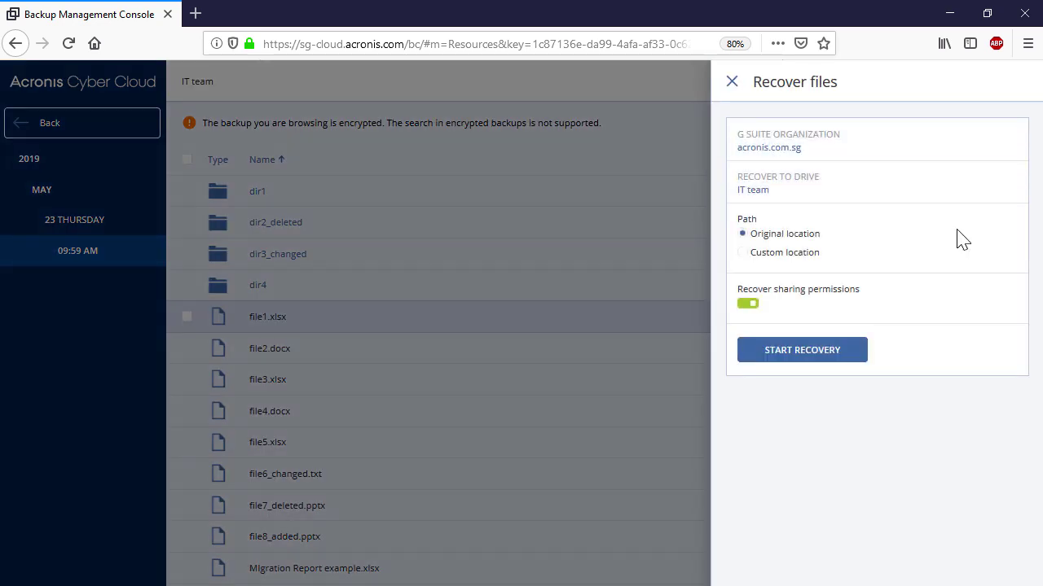
click(842, 352)
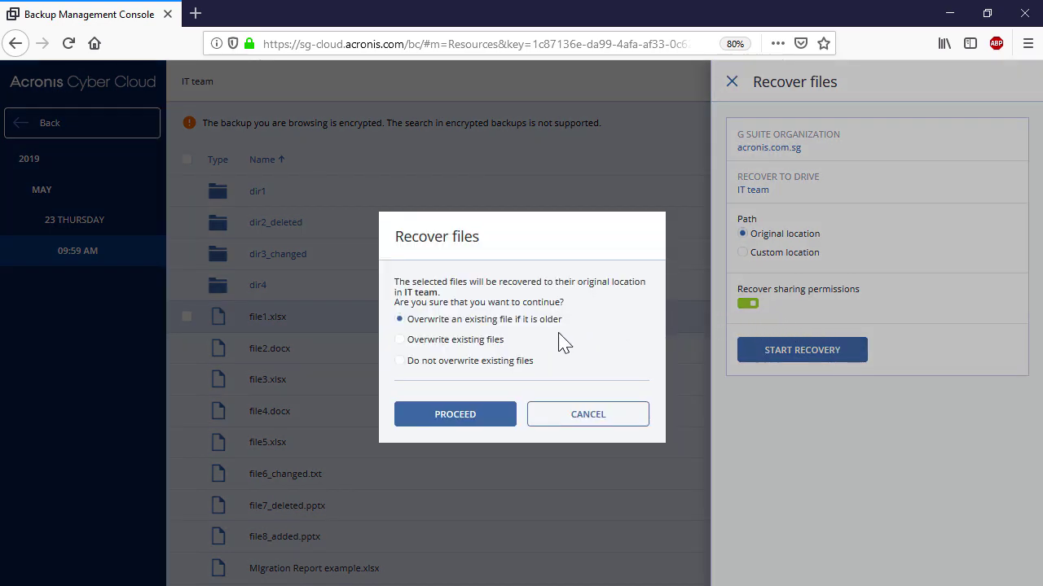
click(452, 417)
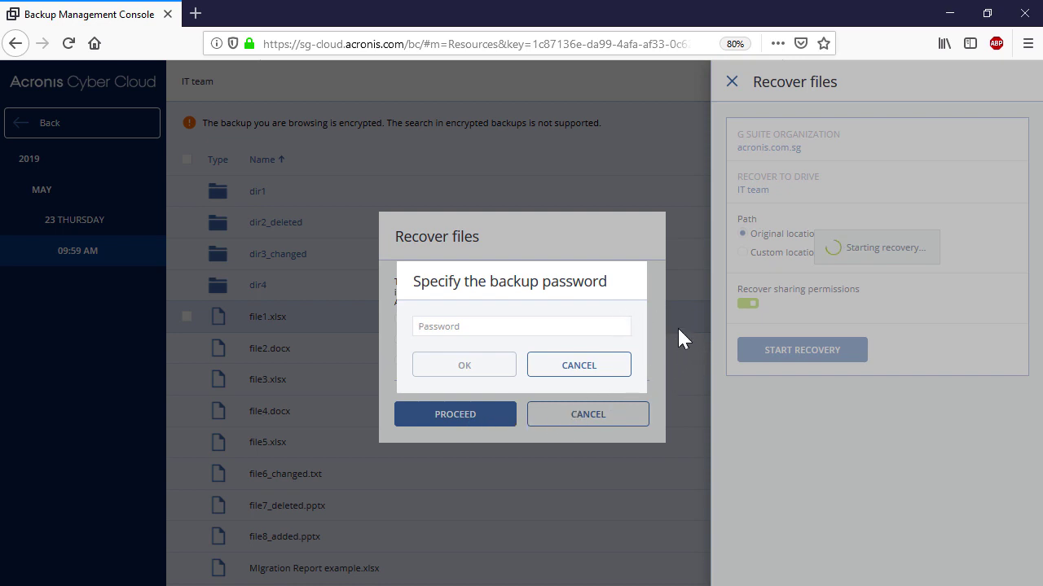
text(••••••••••••)
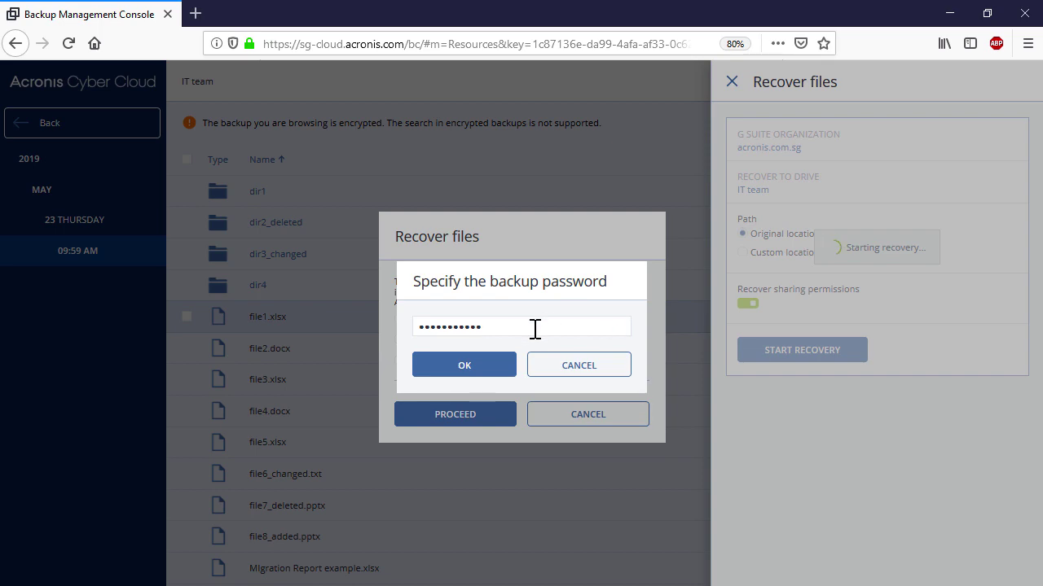
click(492, 371)
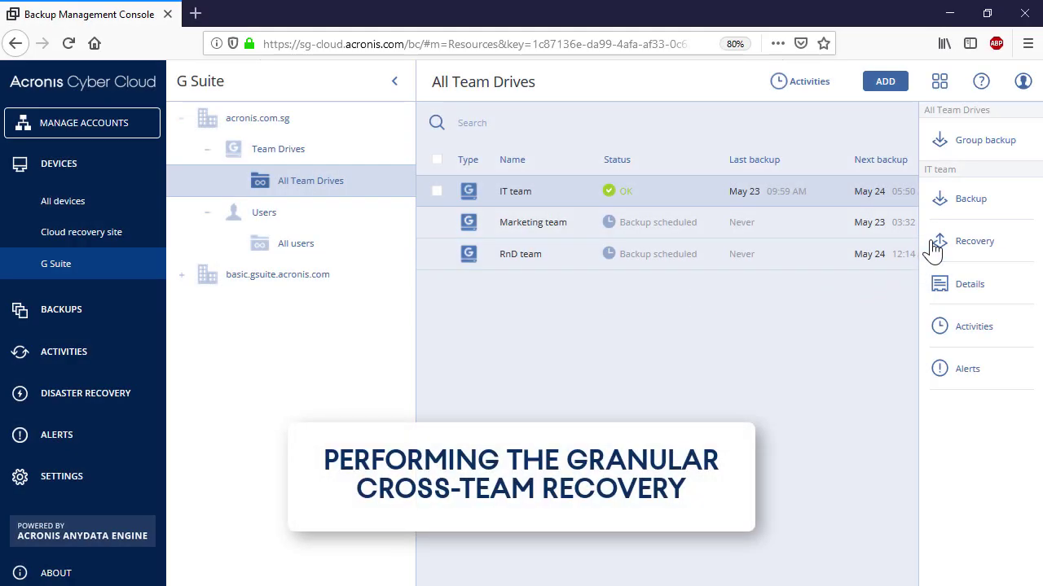
Browse the IT team backup's files and begin recovering file1.xlsx.
click(937, 244)
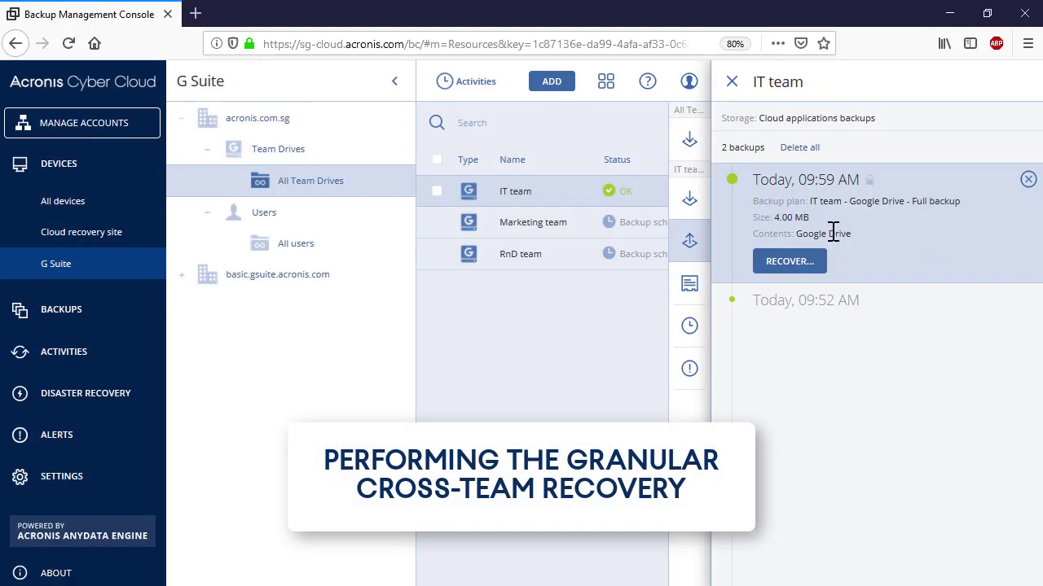
click(792, 261)
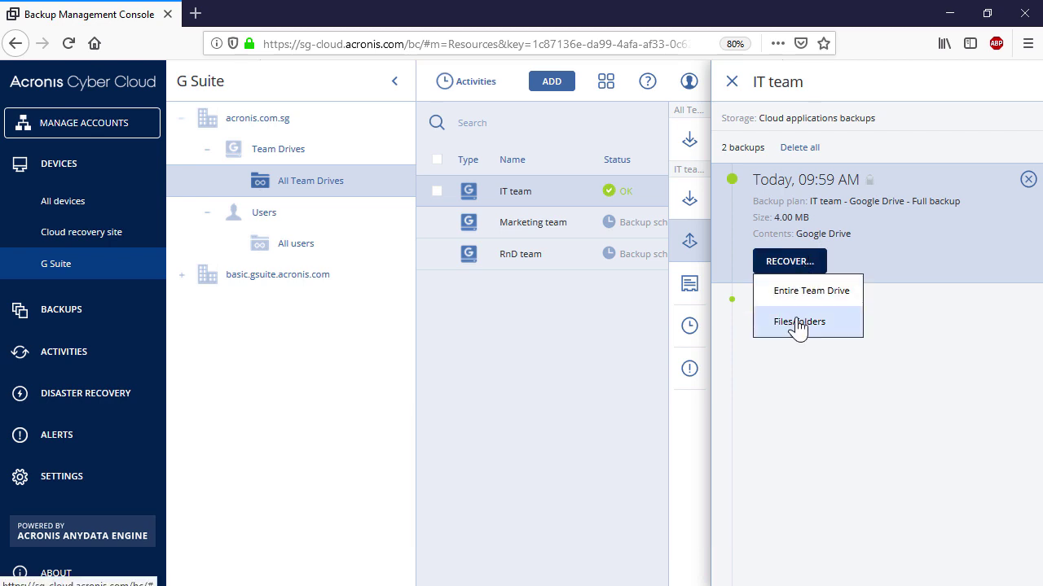
click(798, 323)
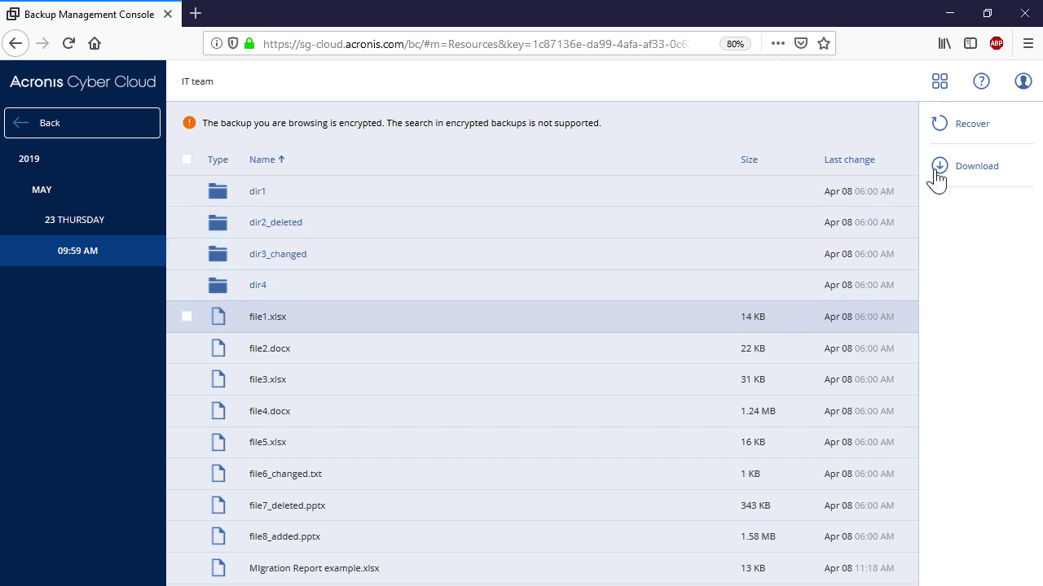
click(953, 137)
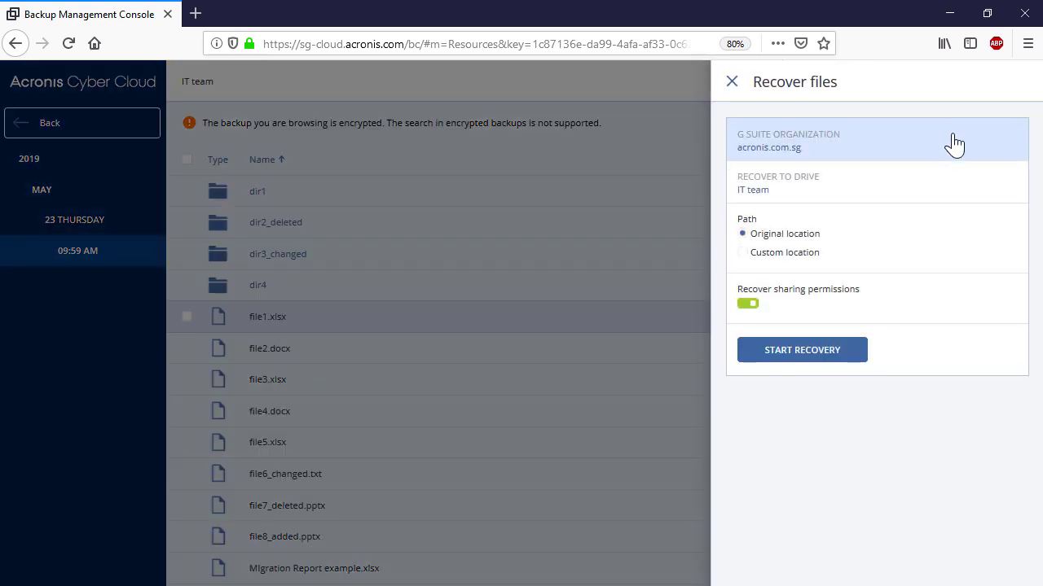
Set the recovery target to the RnD team drive under Team Drives.
click(924, 193)
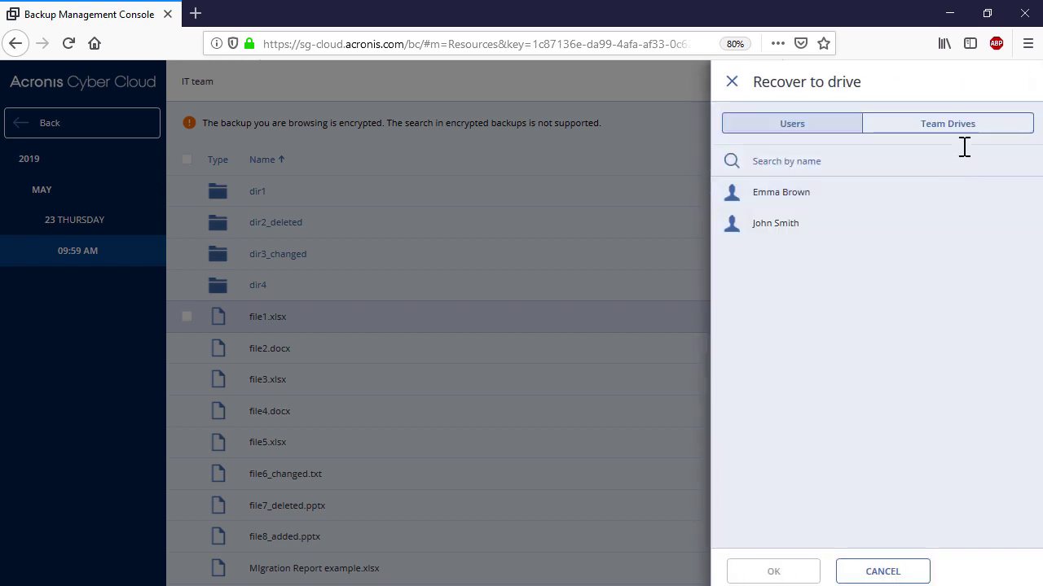
click(969, 135)
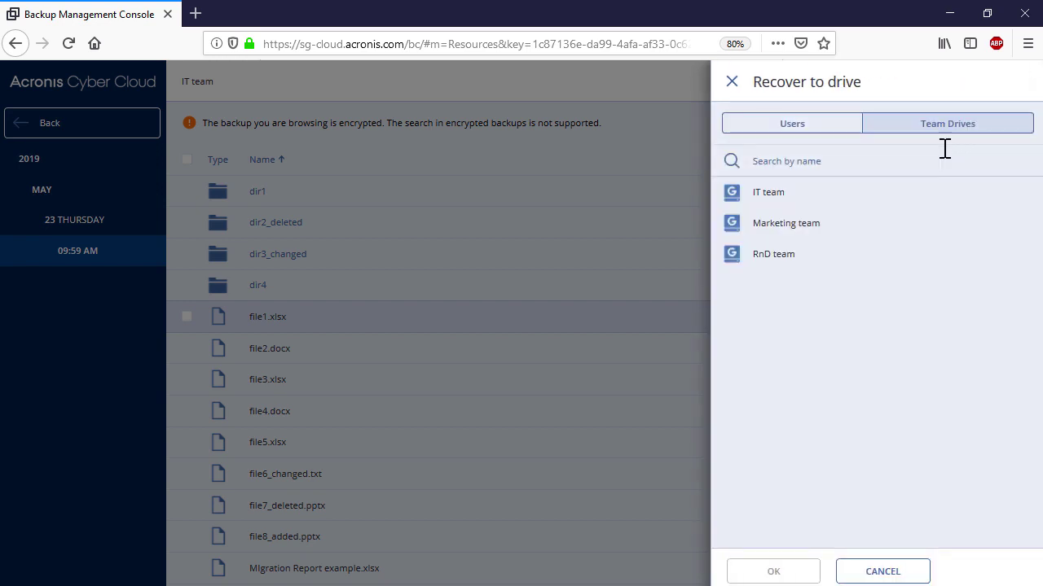
click(916, 258)
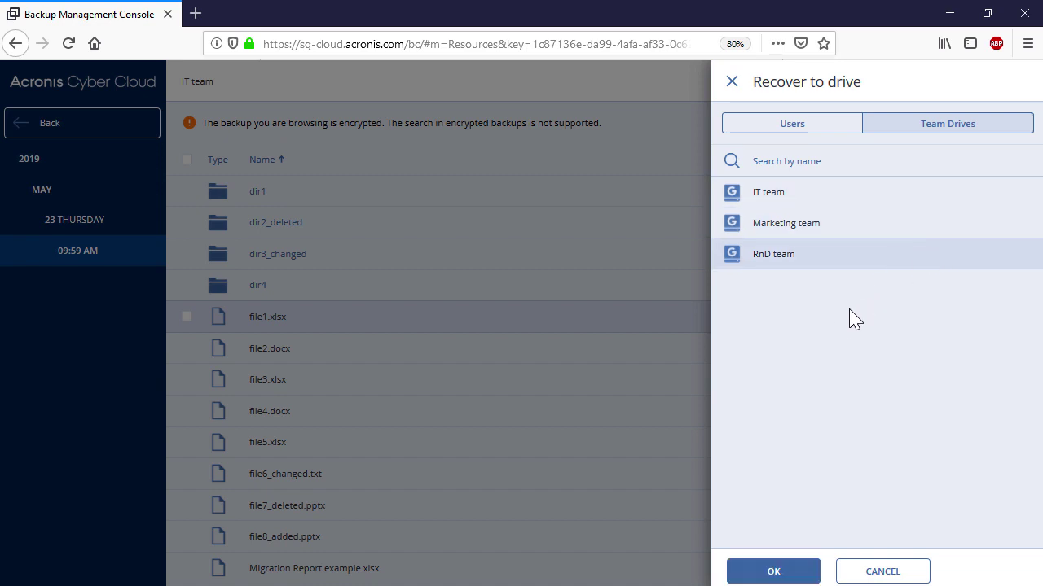
click(748, 569)
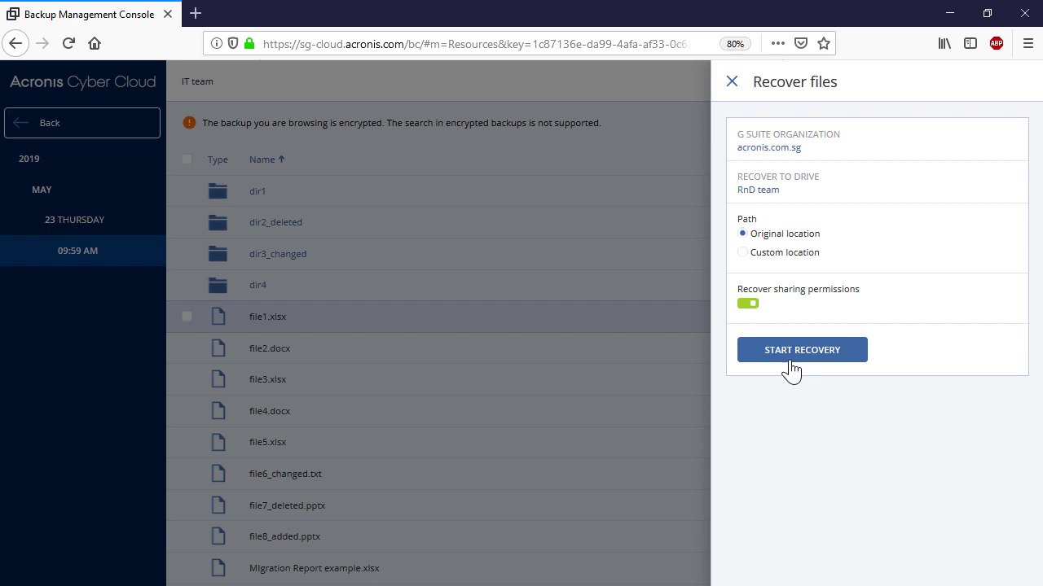
Run the recovery, overwriting only older files, confirm the backup password, and close the activity details.
click(782, 357)
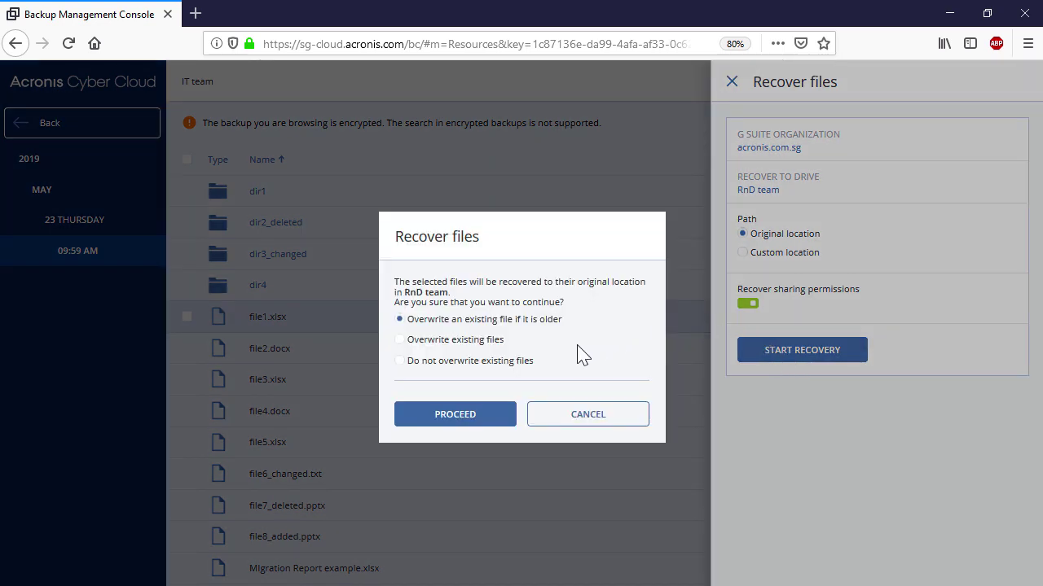
click(481, 417)
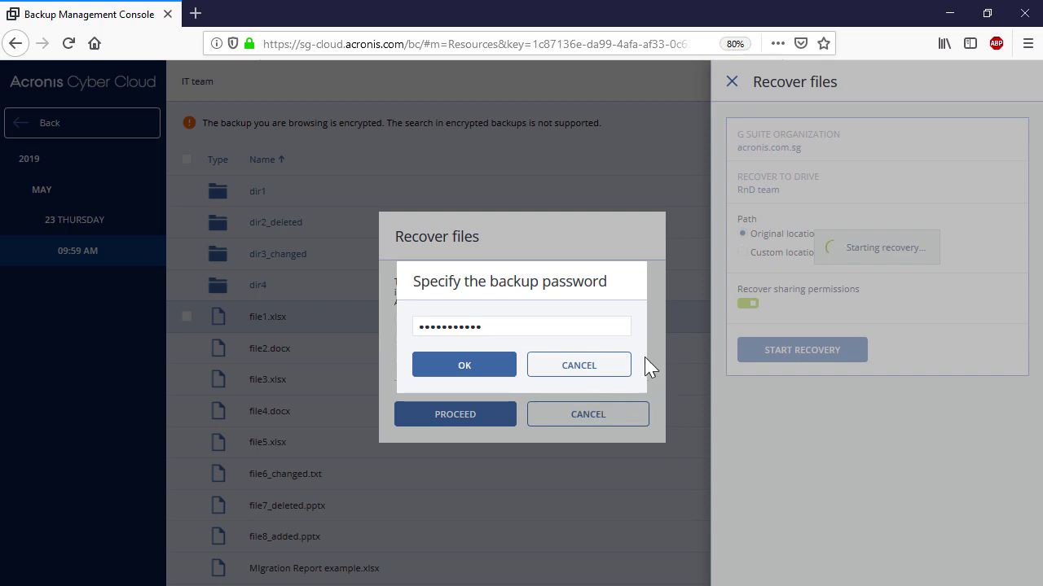
click(484, 373)
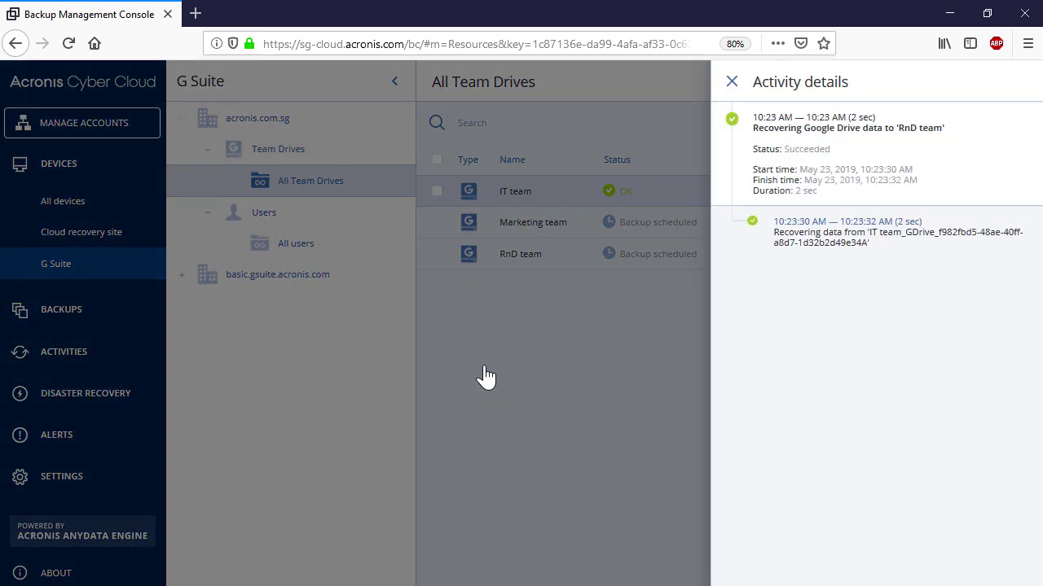
click(485, 376)
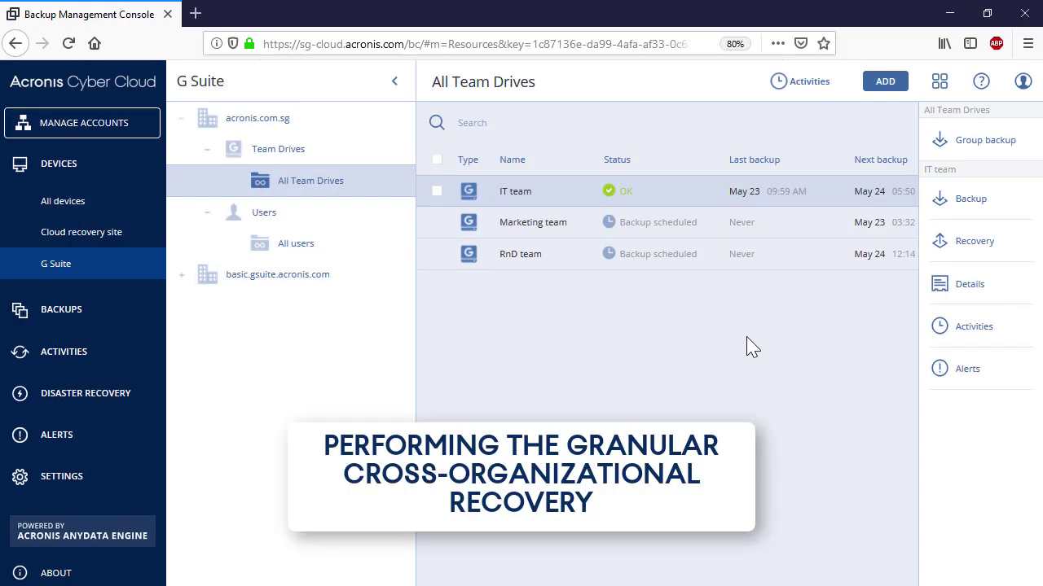
Browse the IT team's 09:59 AM backup and select file1.xlsx for recovery.
click(948, 248)
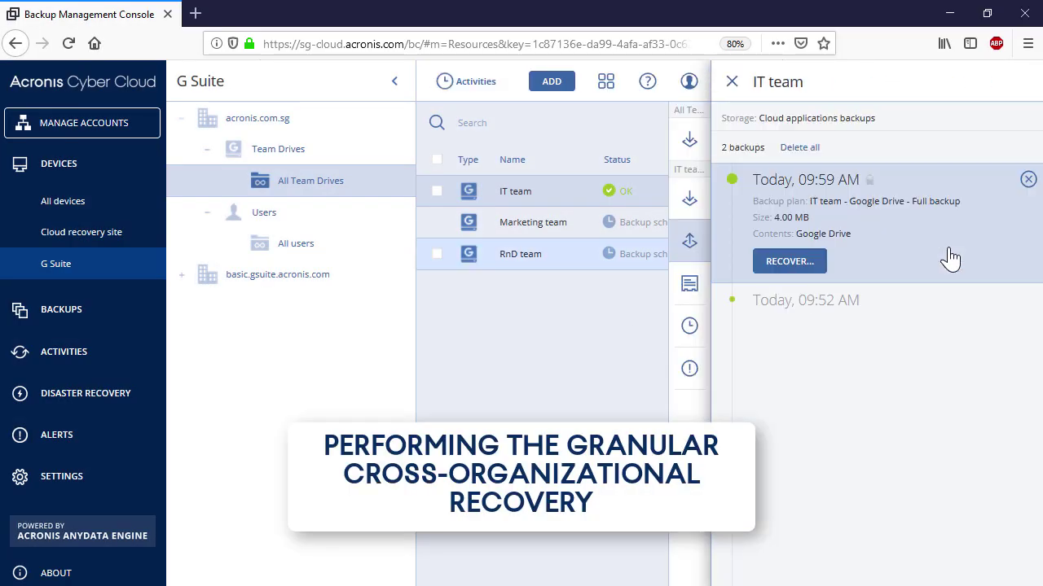
click(798, 261)
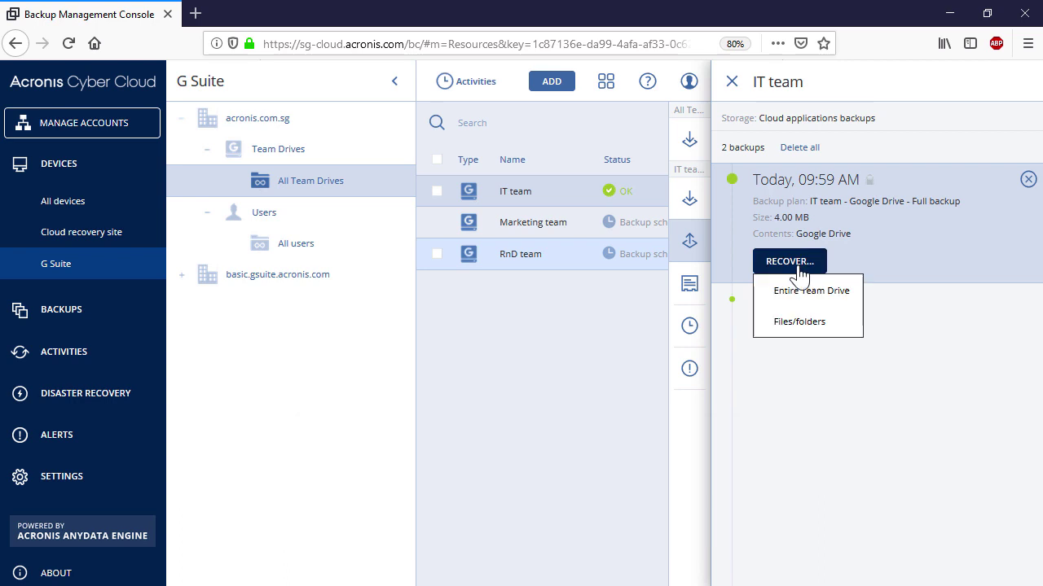
click(790, 322)
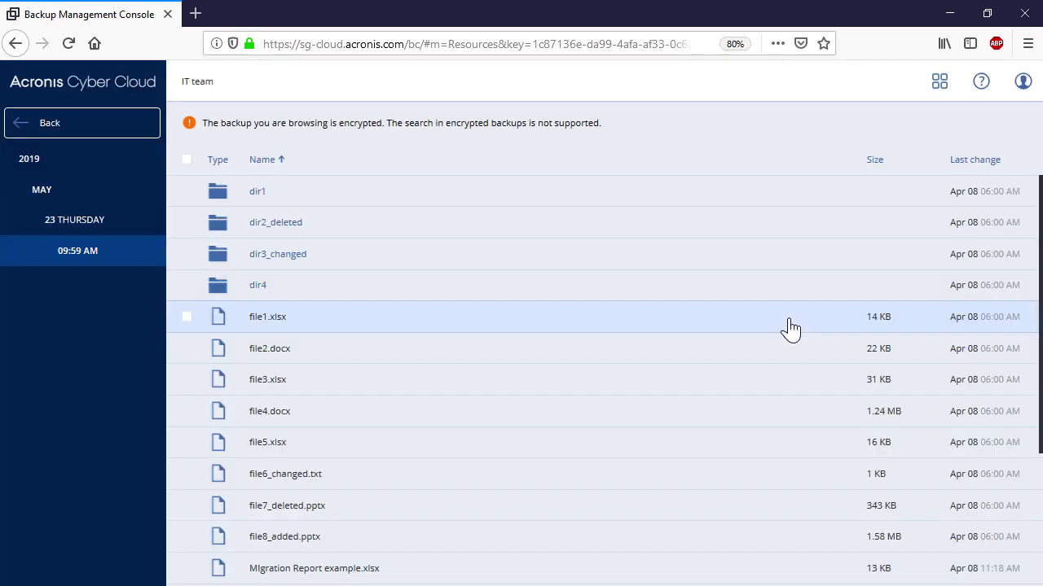
click(778, 319)
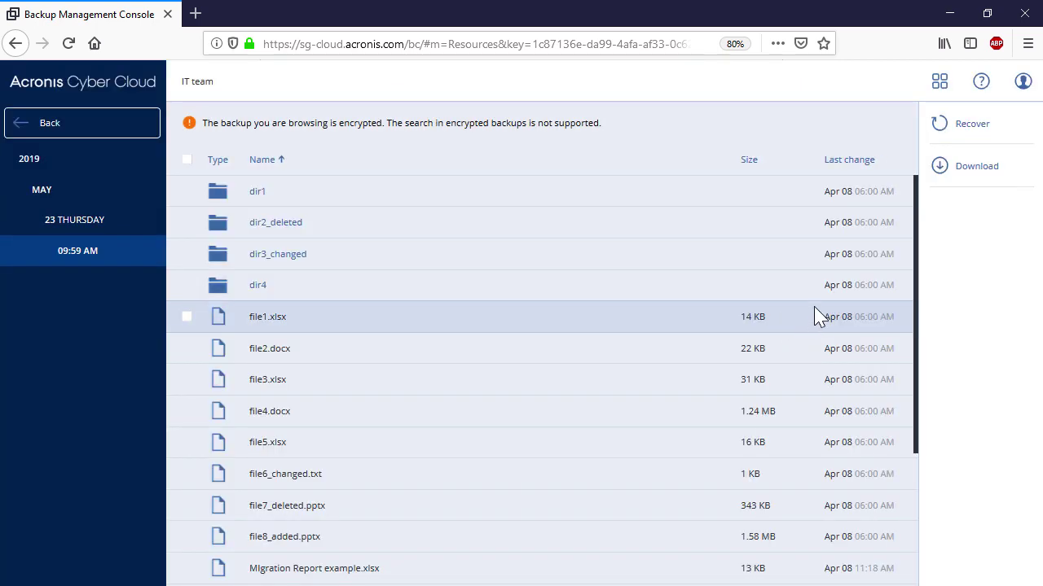
click(945, 126)
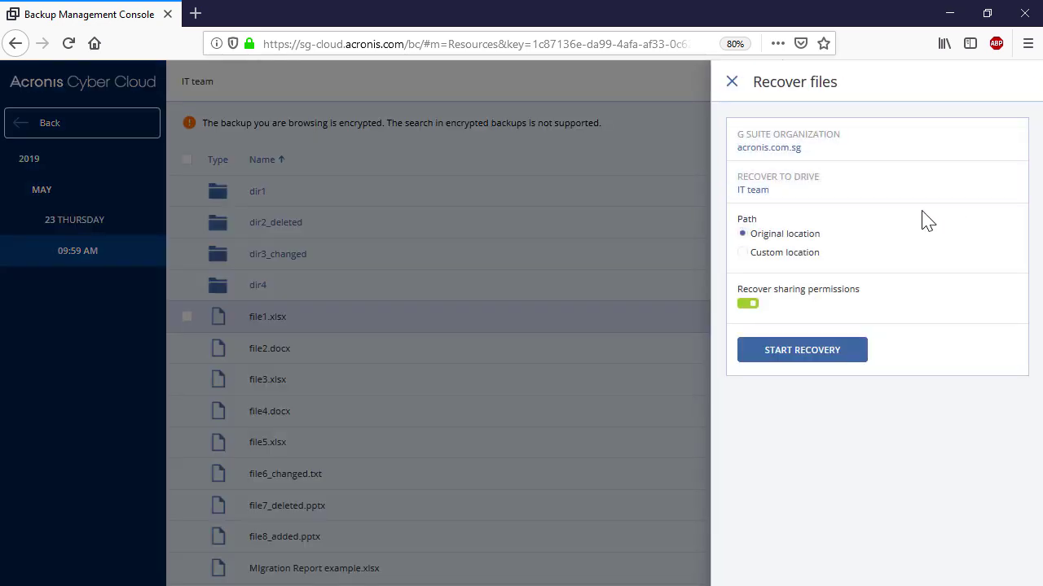
Target a user's drive in the basic.gsuite.acronis.com organization.
click(867, 153)
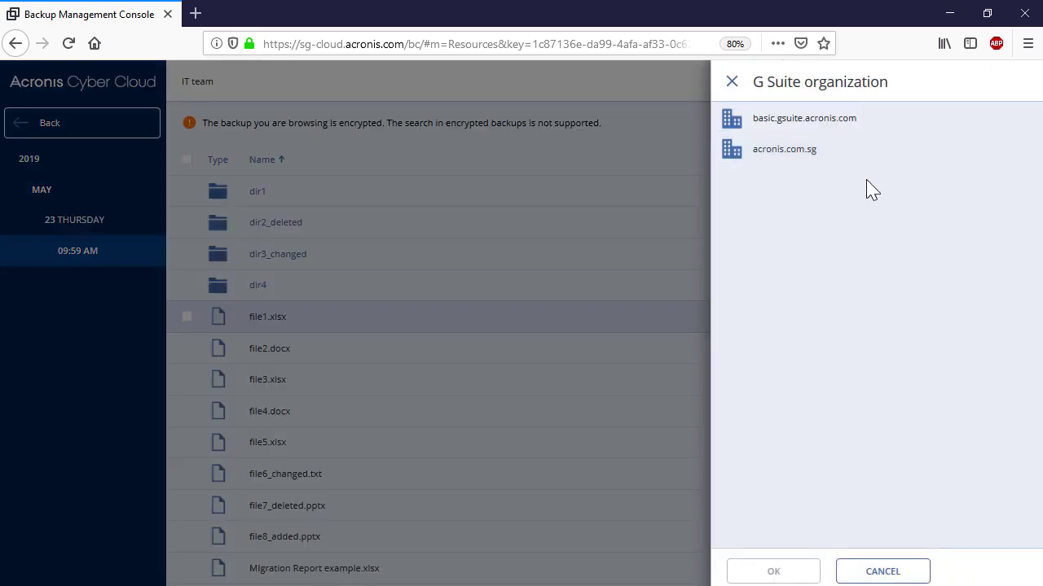
click(829, 123)
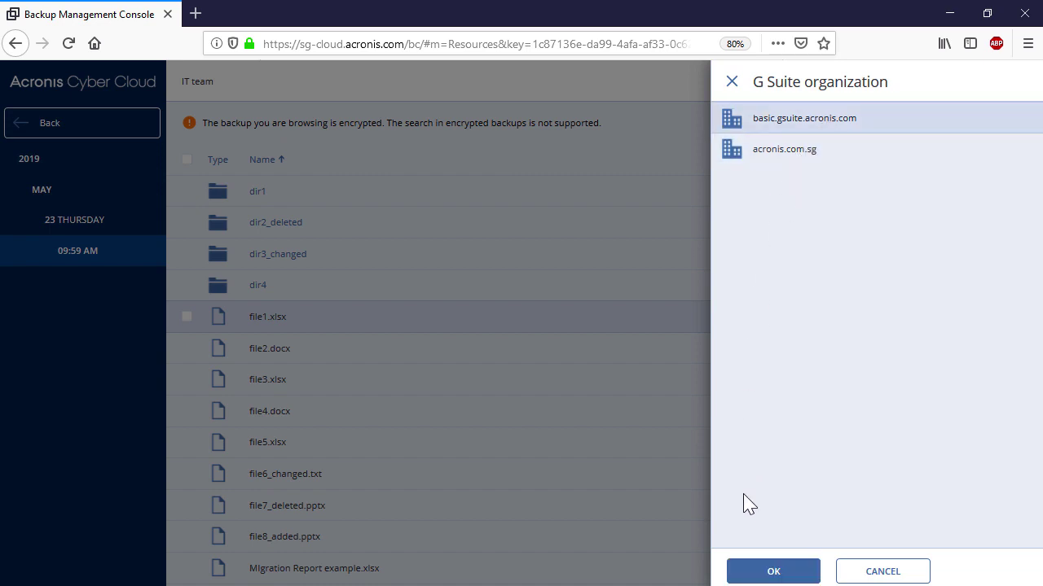
click(764, 573)
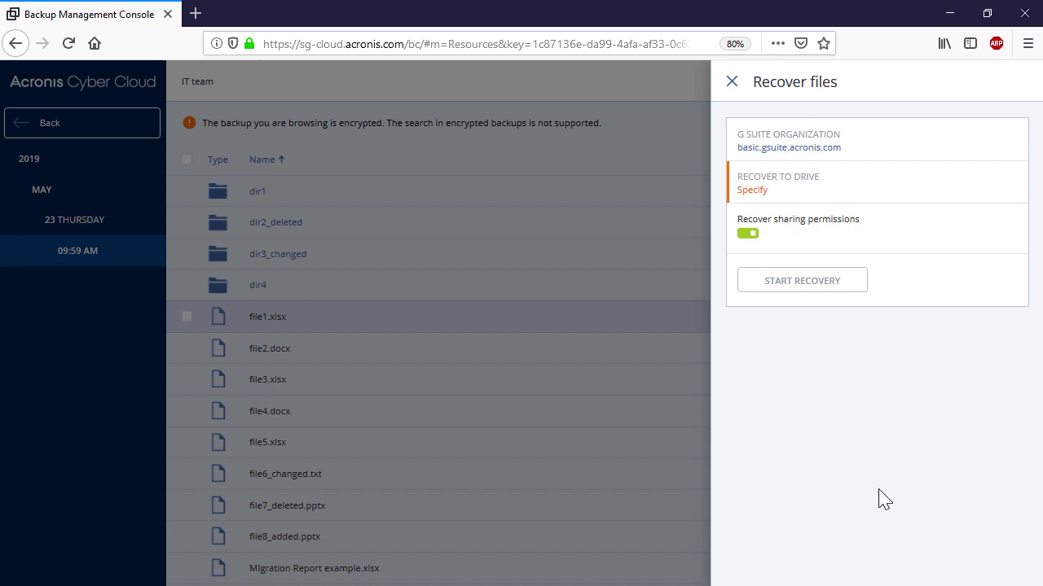
click(885, 200)
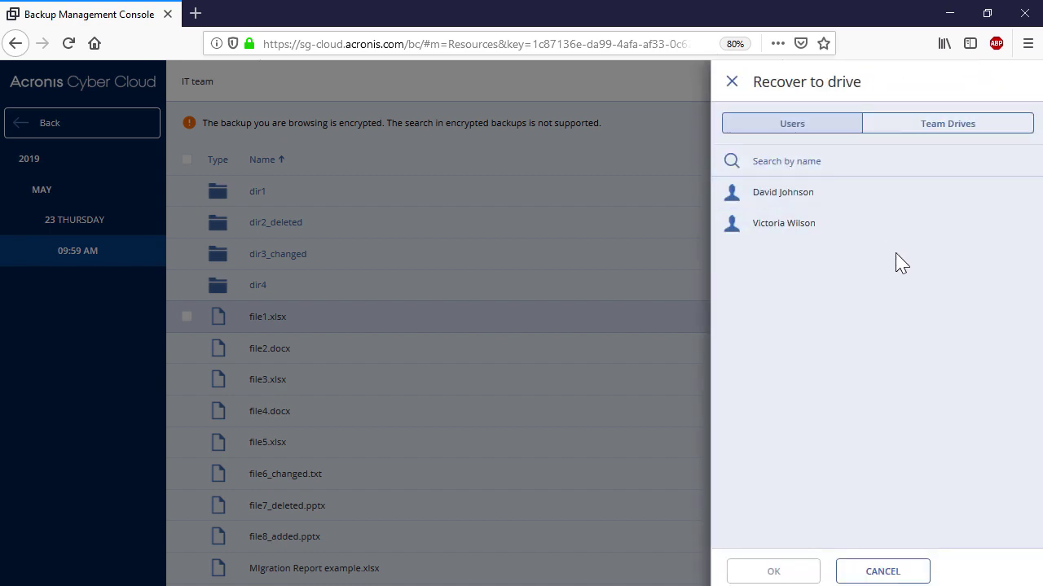
click(855, 233)
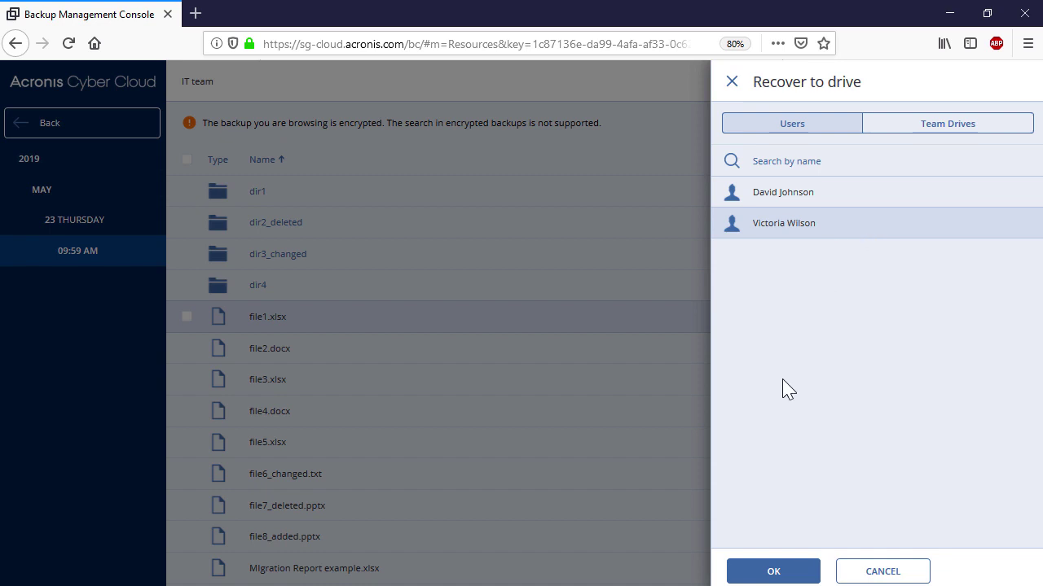
click(766, 573)
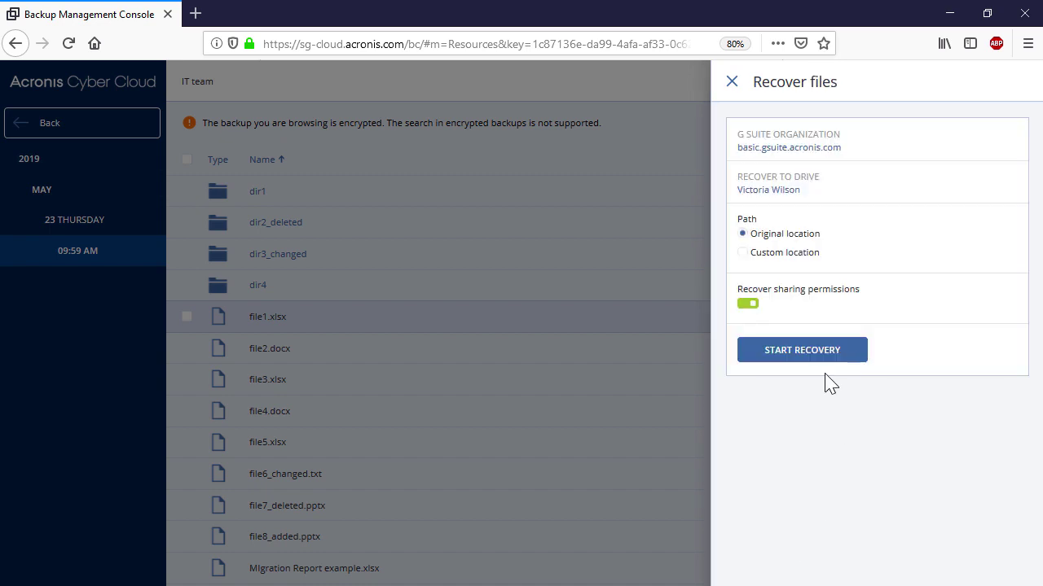
Start the recovery, overwriting only older files, and confirm with the backup password.
click(814, 359)
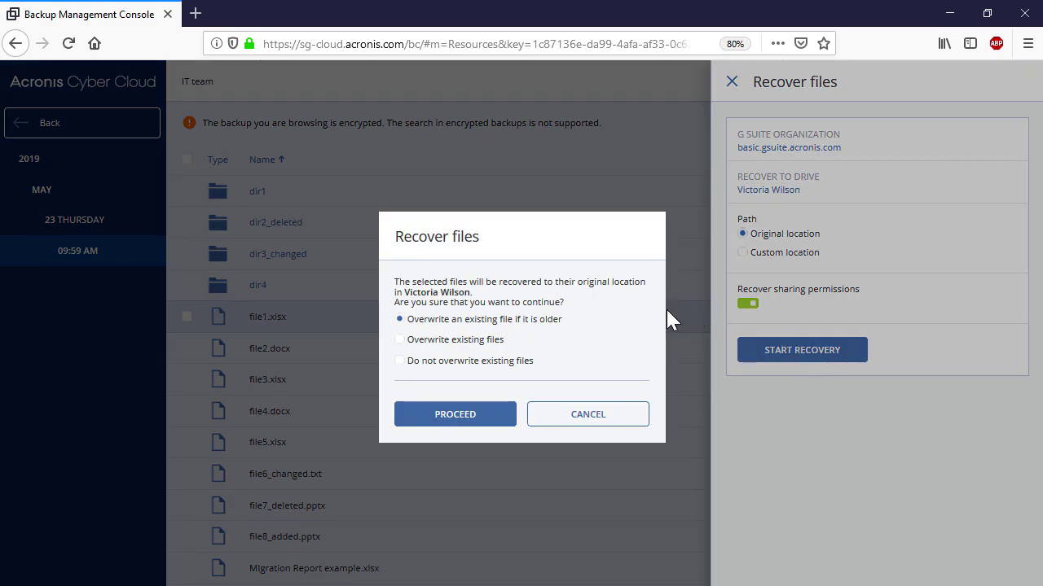
click(447, 420)
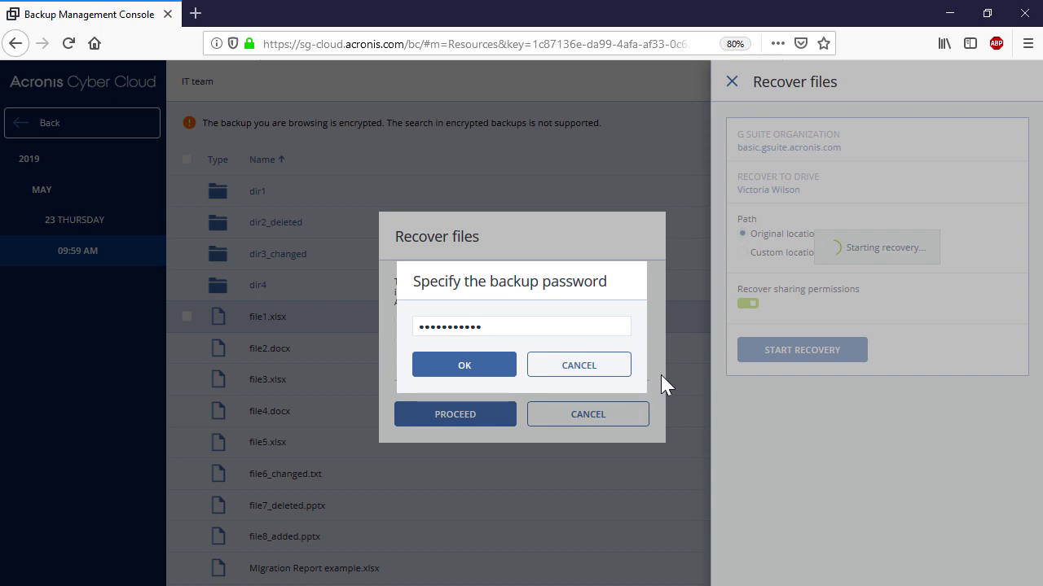
click(487, 363)
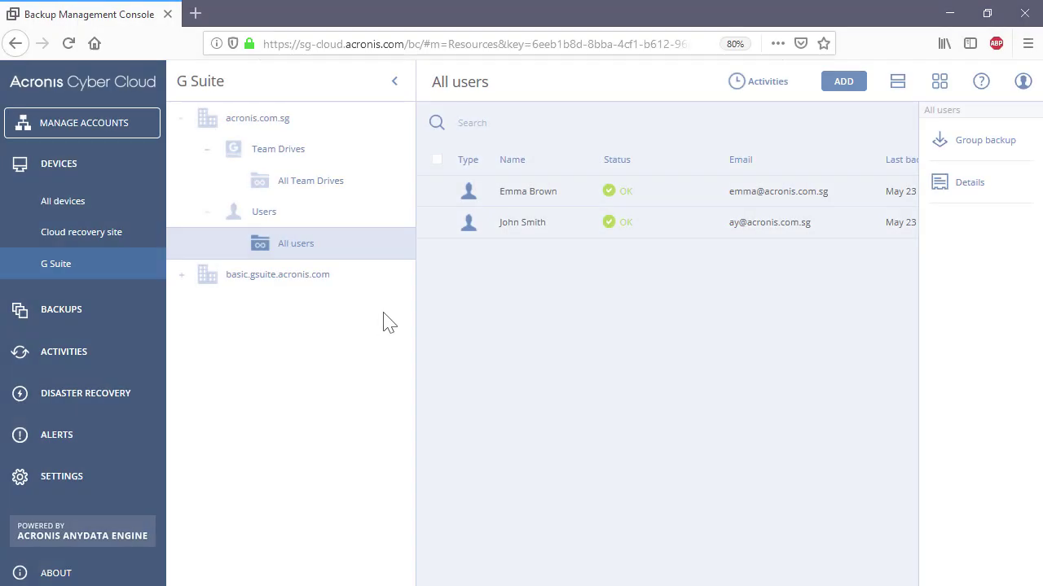
Return to All Team Drives, select IT team, and list its backups including 09:52 AM.
click(325, 184)
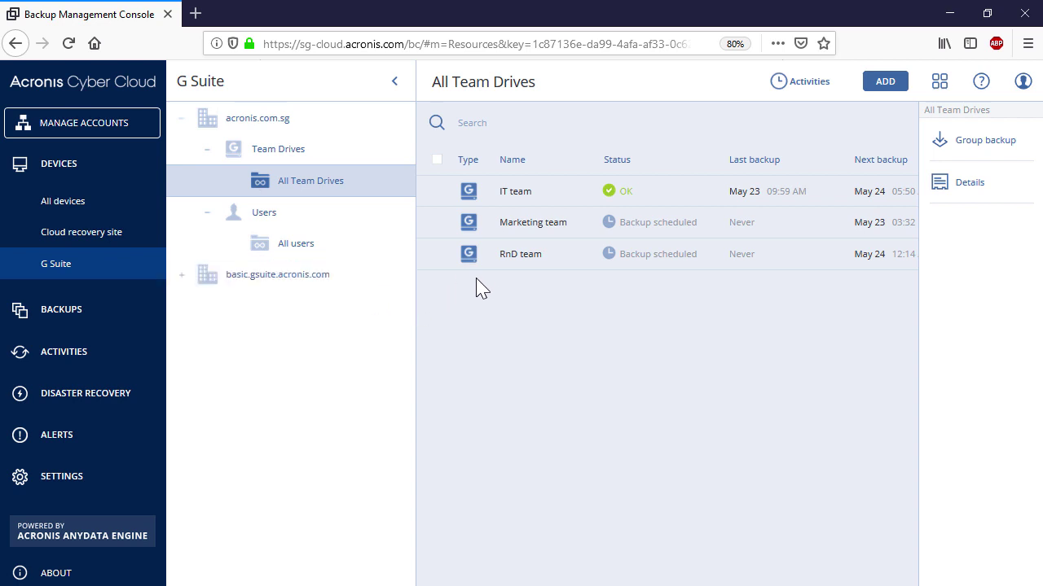
click(610, 122)
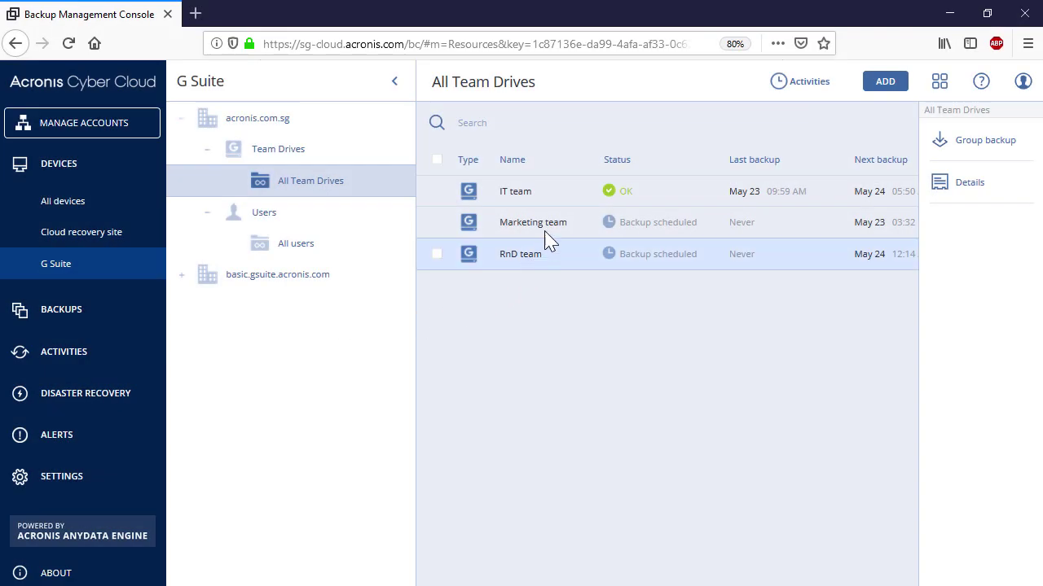
click(552, 198)
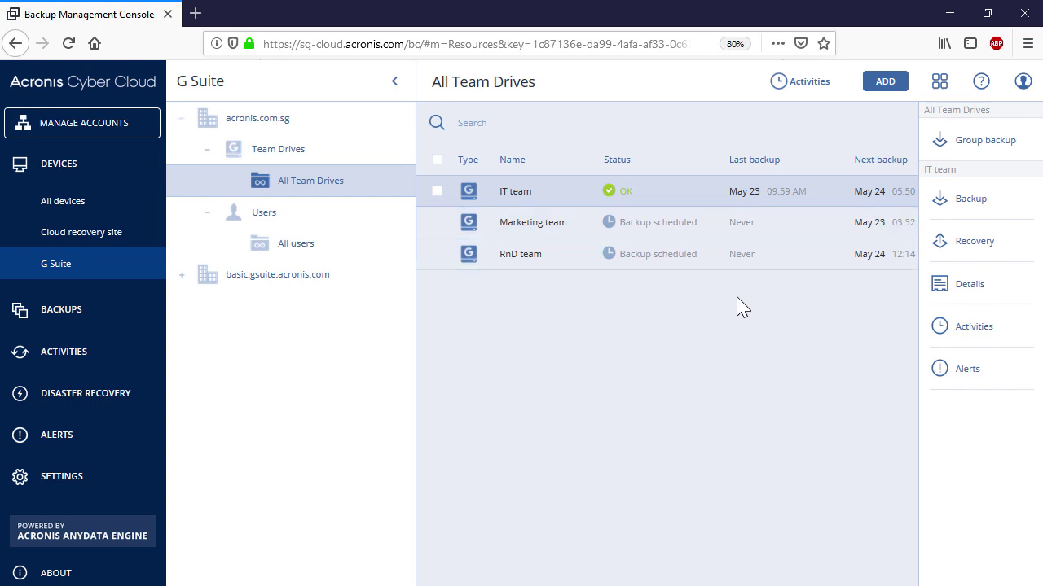
click(934, 241)
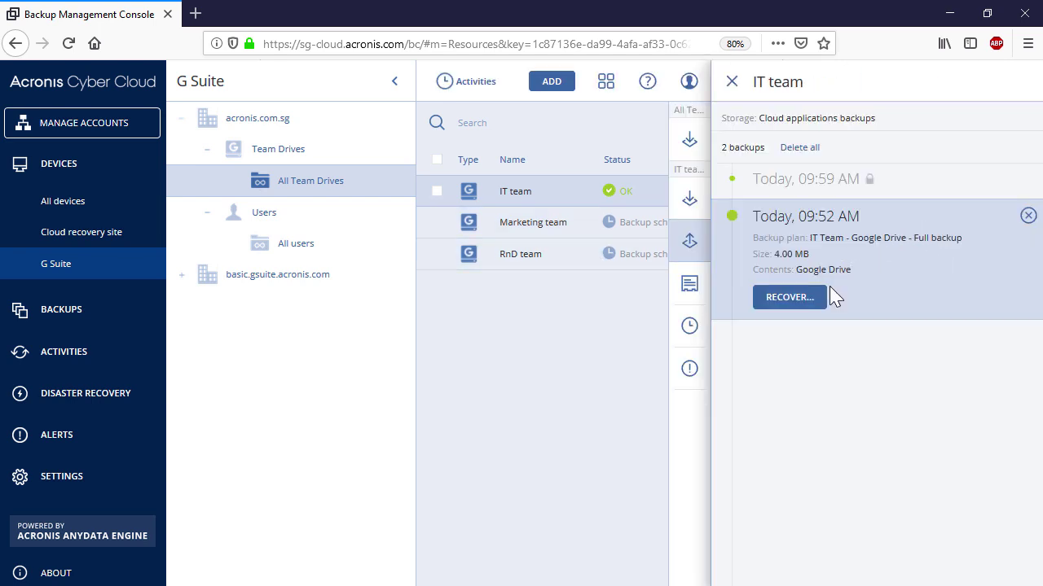
Search the 09:52 AM backup's files for 'project' and select Project Overview.docx.
click(818, 298)
click(807, 362)
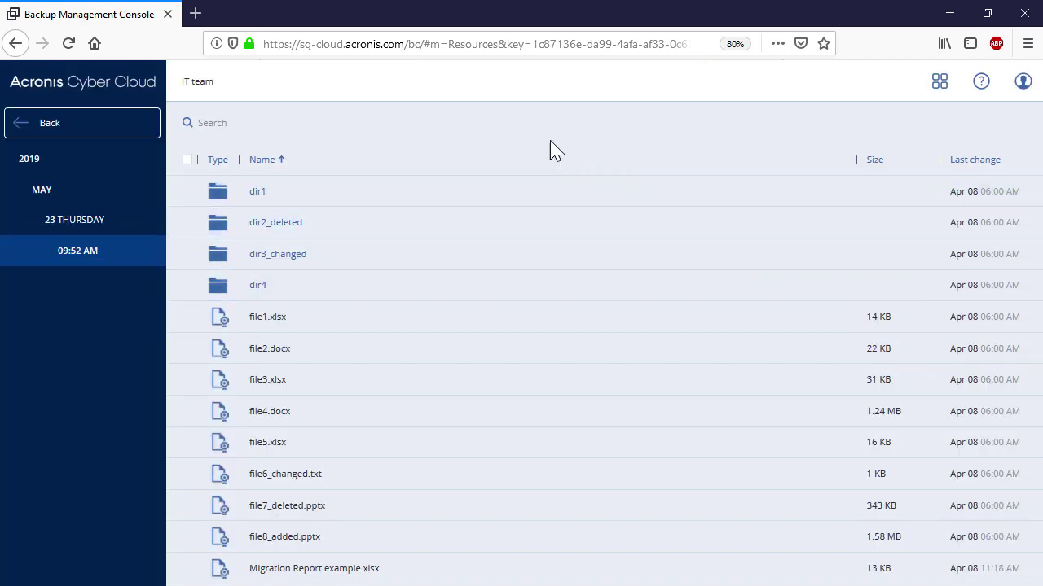
click(264, 122)
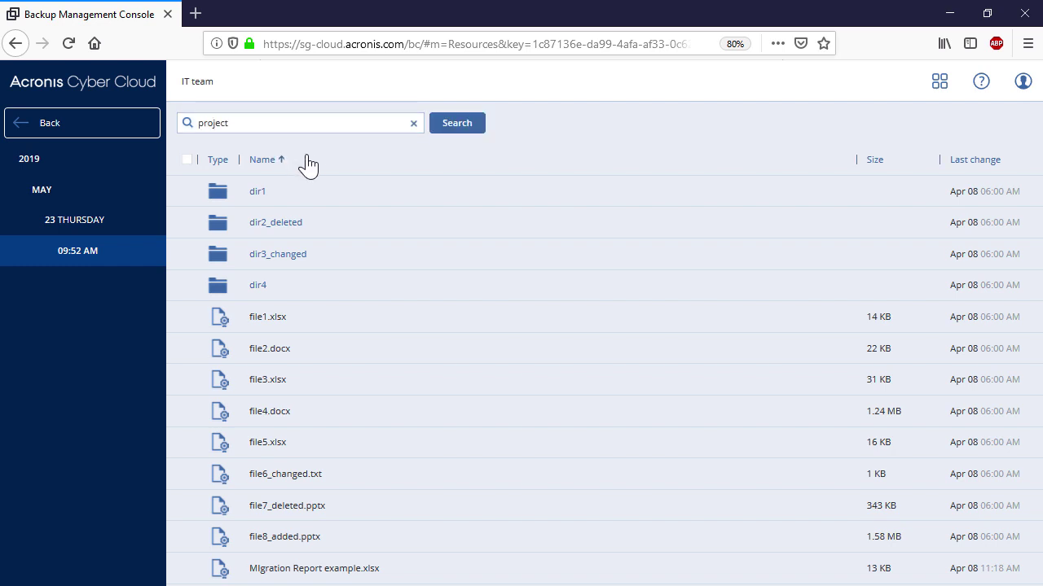
click(450, 130)
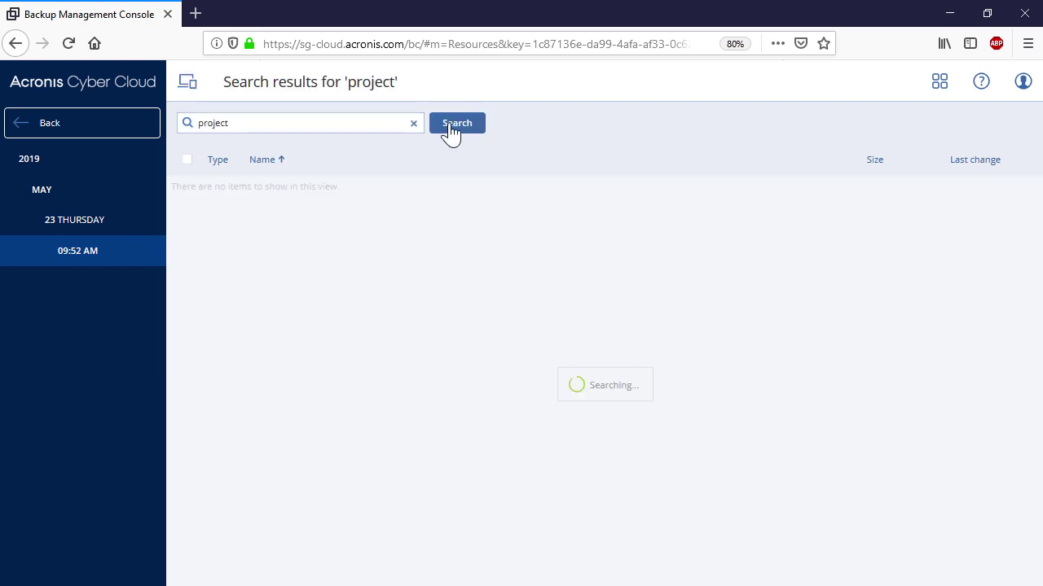
click(411, 199)
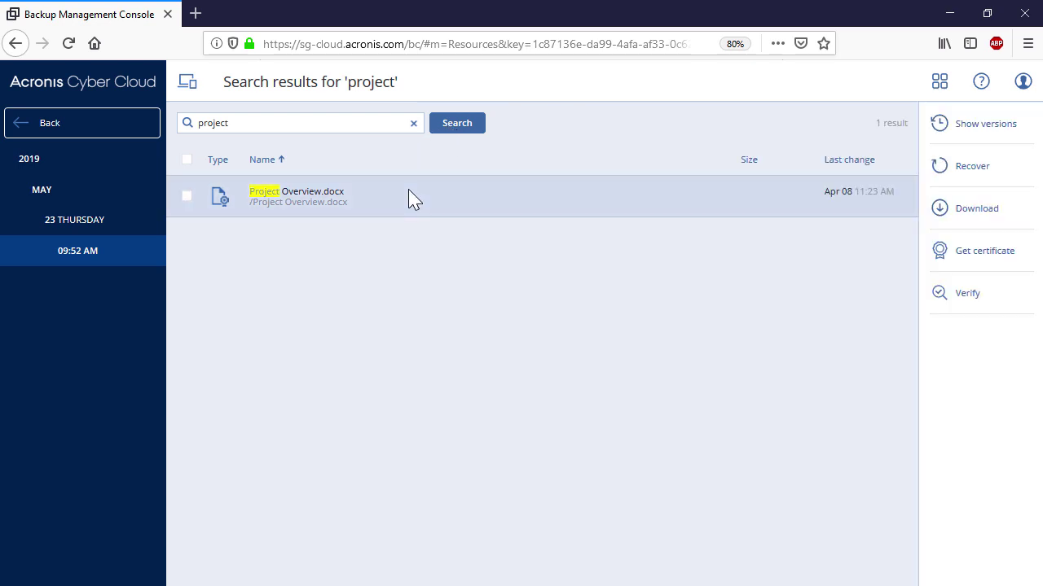